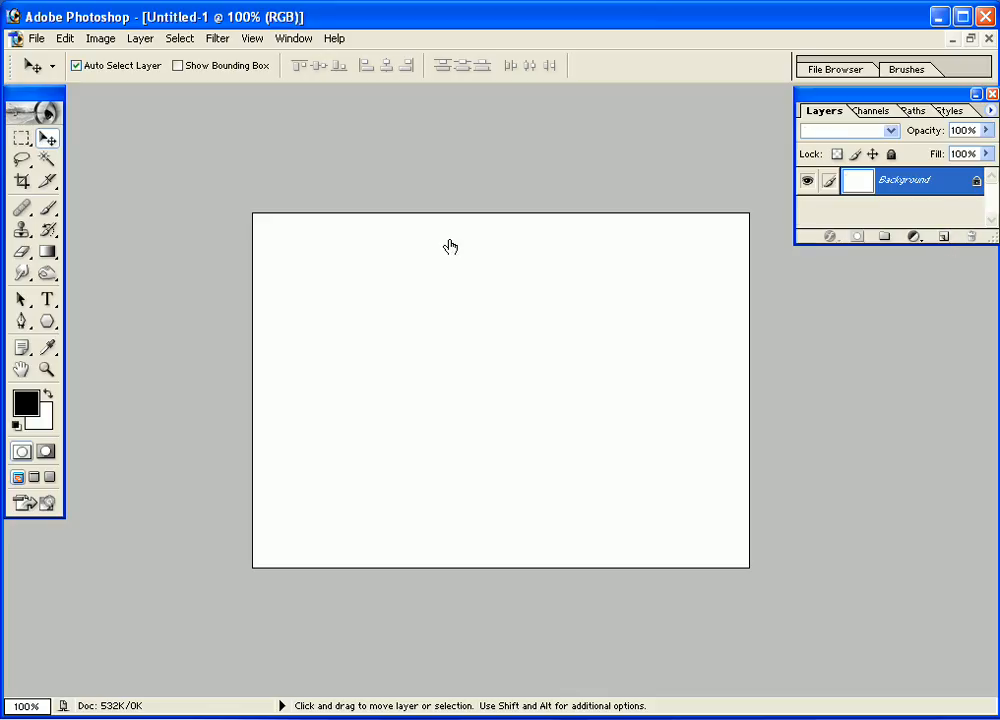
# Draw a square selection on the new empty Layer 1 with the Rectangular Marquee tool, in the left half of the canvas
pyautogui.click(21, 137)
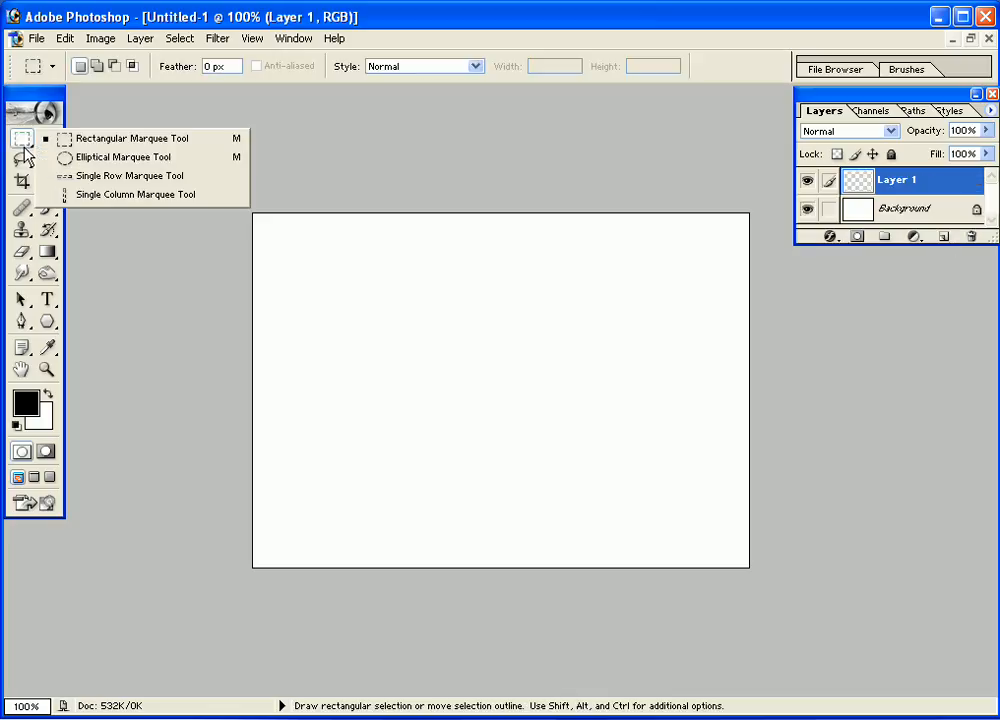
pyautogui.click(64, 145)
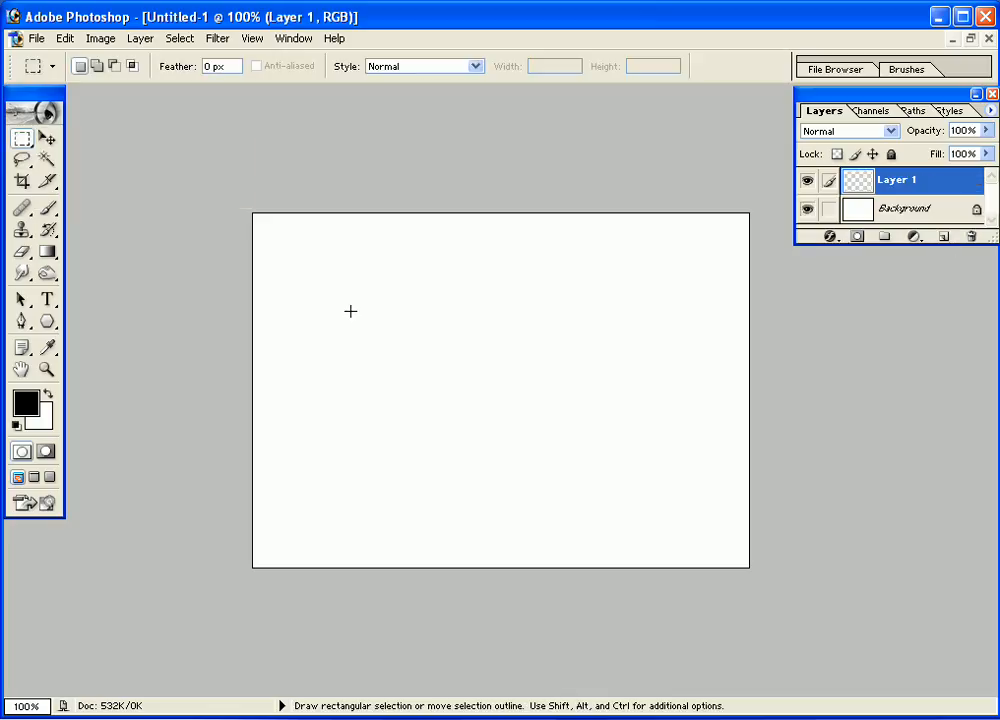
pyautogui.moveTo(317, 318); pyautogui.dragTo(405, 406)
# Switch to the On-Screen Keyboard, place it over the lower part of the canvas, and return to Photoshop
pyautogui.click(470, 719)
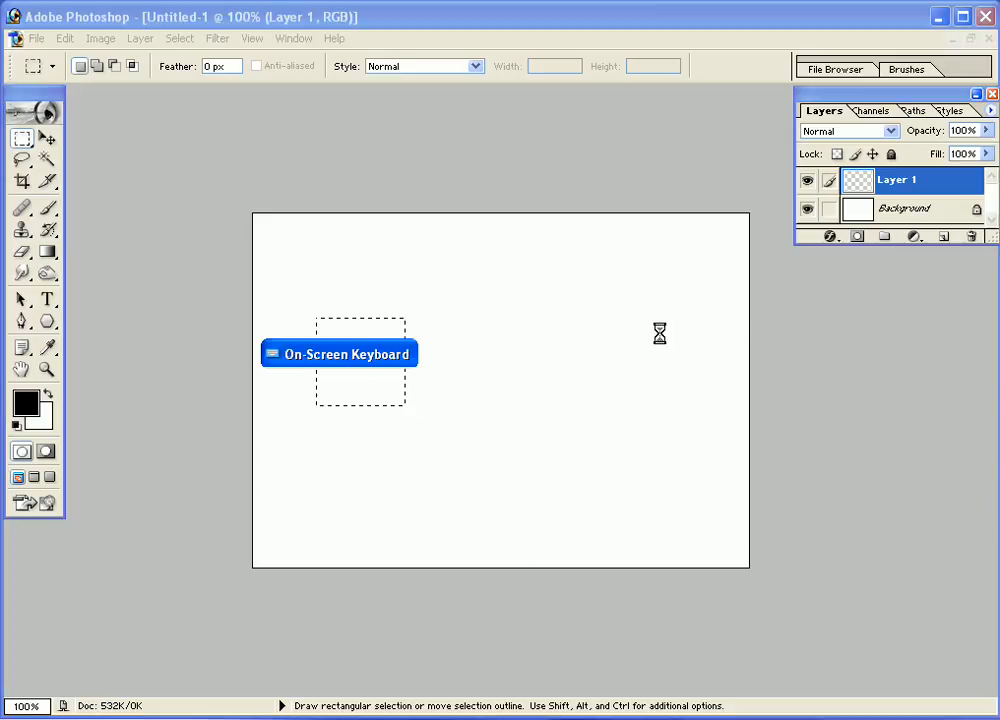
pyautogui.moveTo(728, 357); pyautogui.dragTo(551, 508)
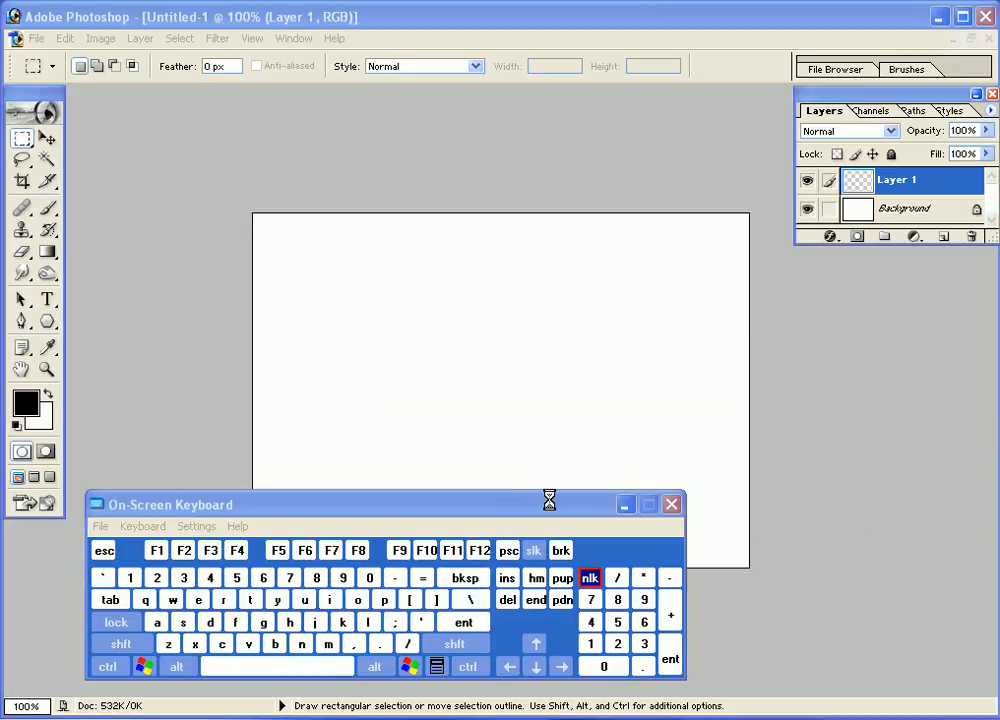
pyautogui.click(322, 8)
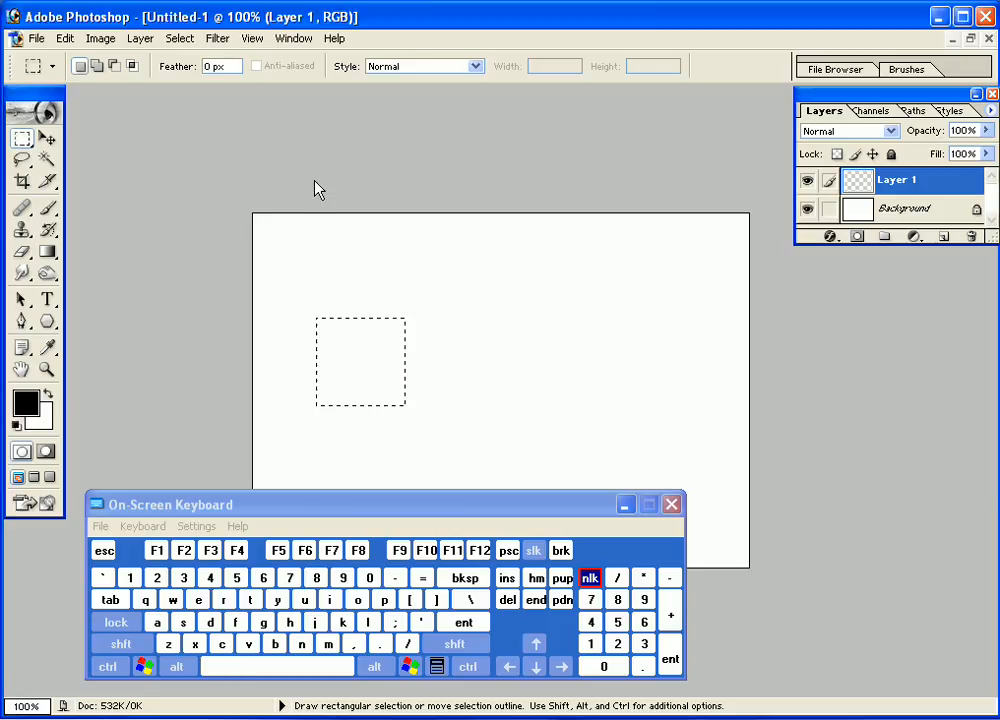
# Set the foreground color to red, fill the square selection on Layer 1 with it, and deselect
pyautogui.click(24, 402)
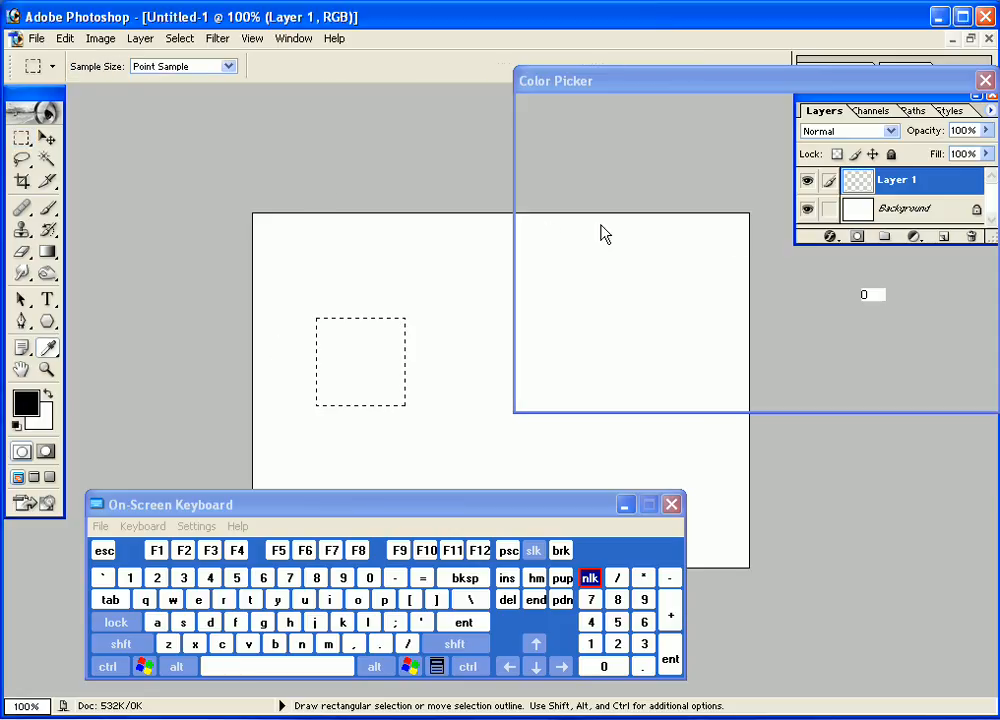
pyautogui.click(748, 178)
pyautogui.click(953, 111)
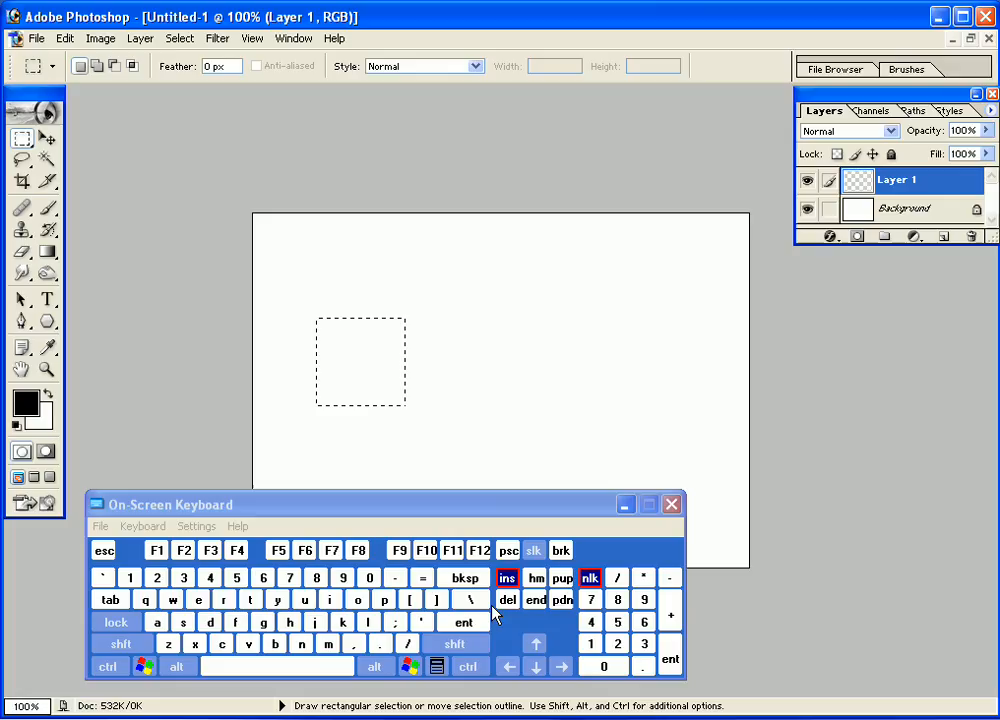
pyautogui.click(508, 600)
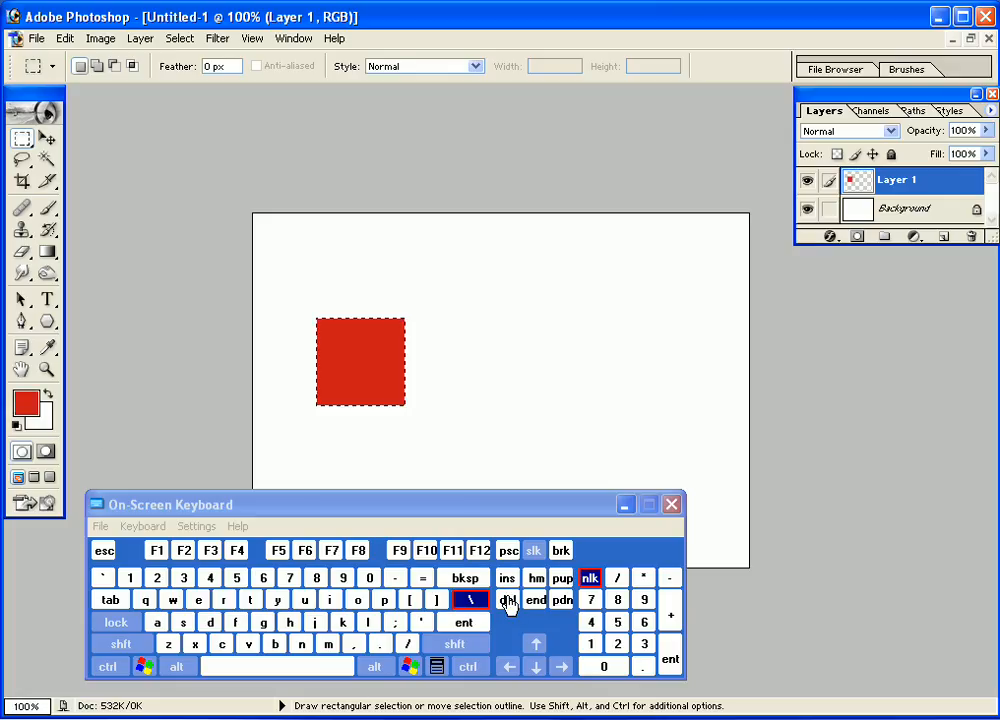
pyautogui.click(381, 392)
pyautogui.click(182, 40)
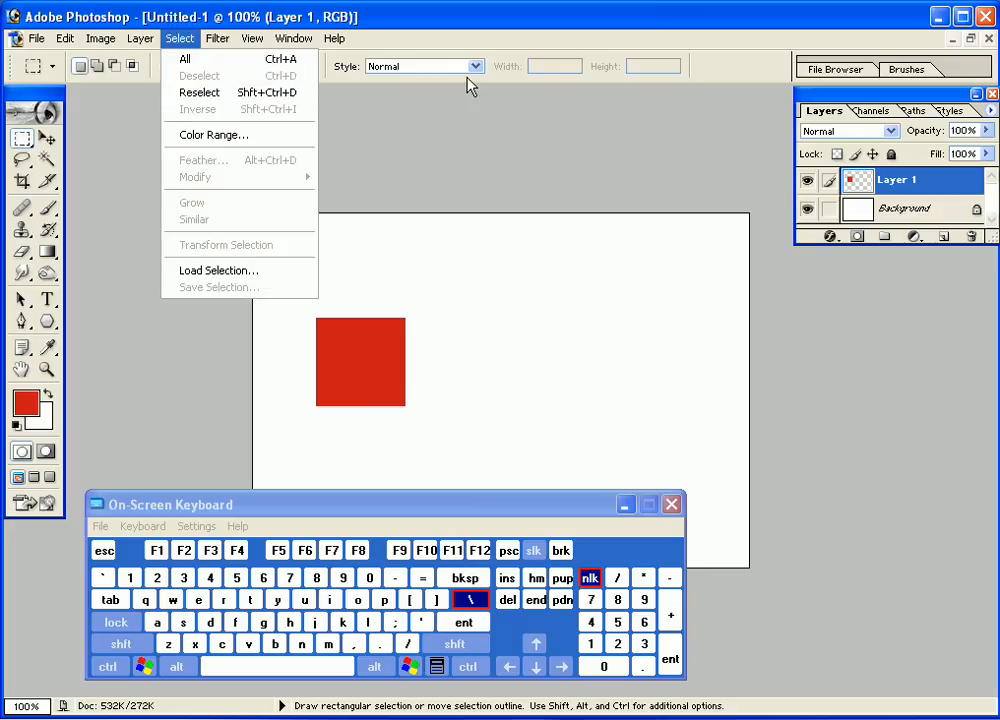
pyautogui.click(455, 14)
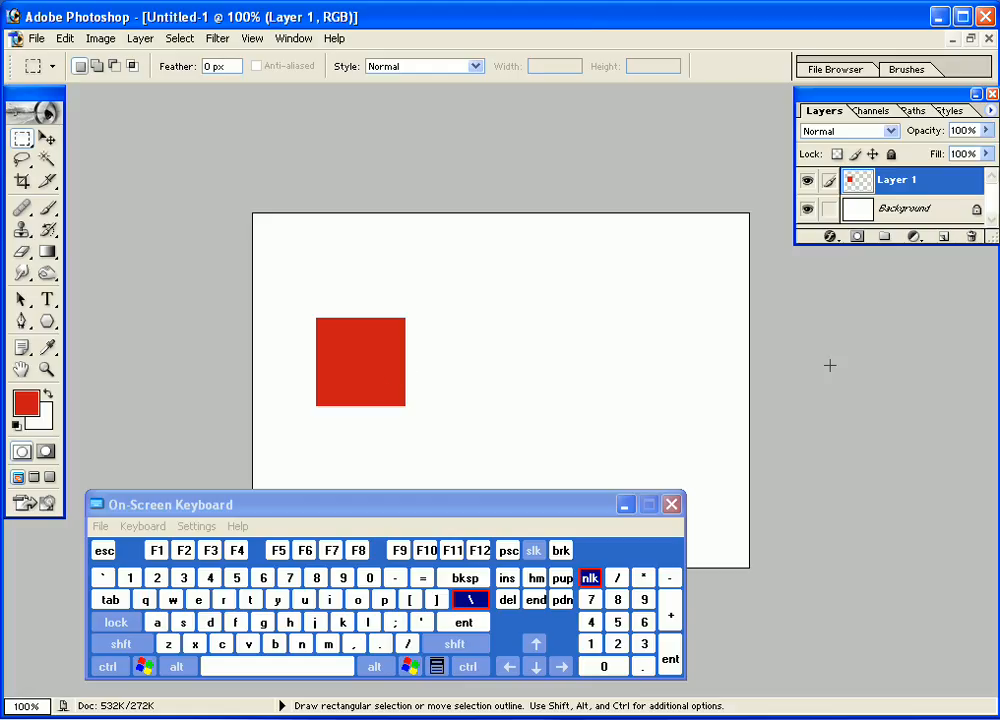
# Duplicate the red square twice with the Move tool, placing each copy to the right of and slightly below the previous one
pyautogui.click(47, 138)
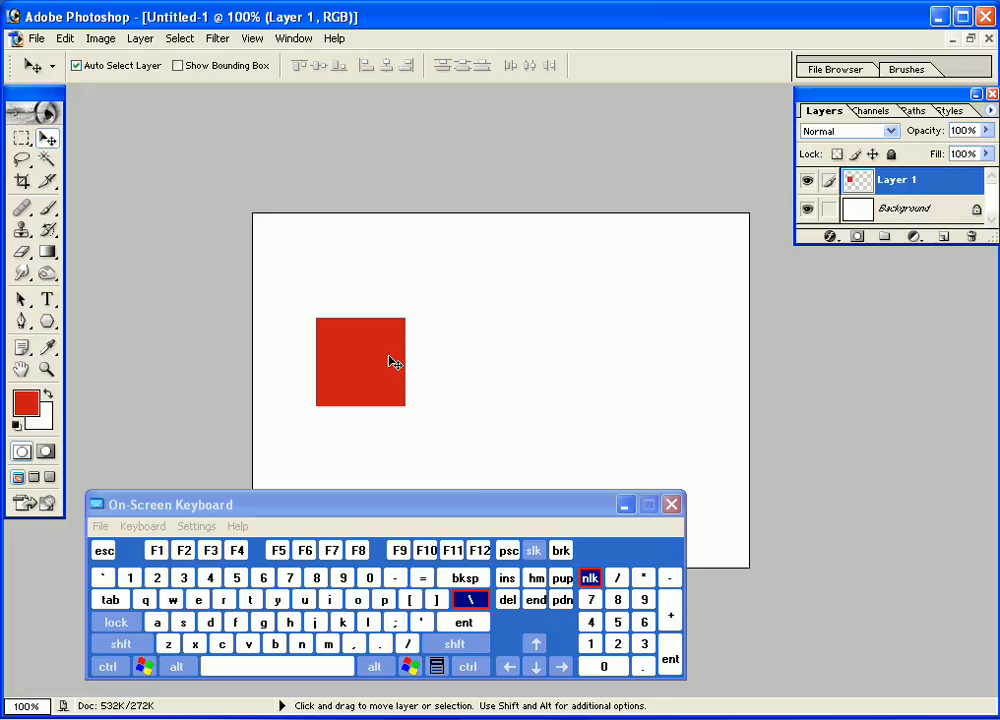
pyautogui.press('alt')
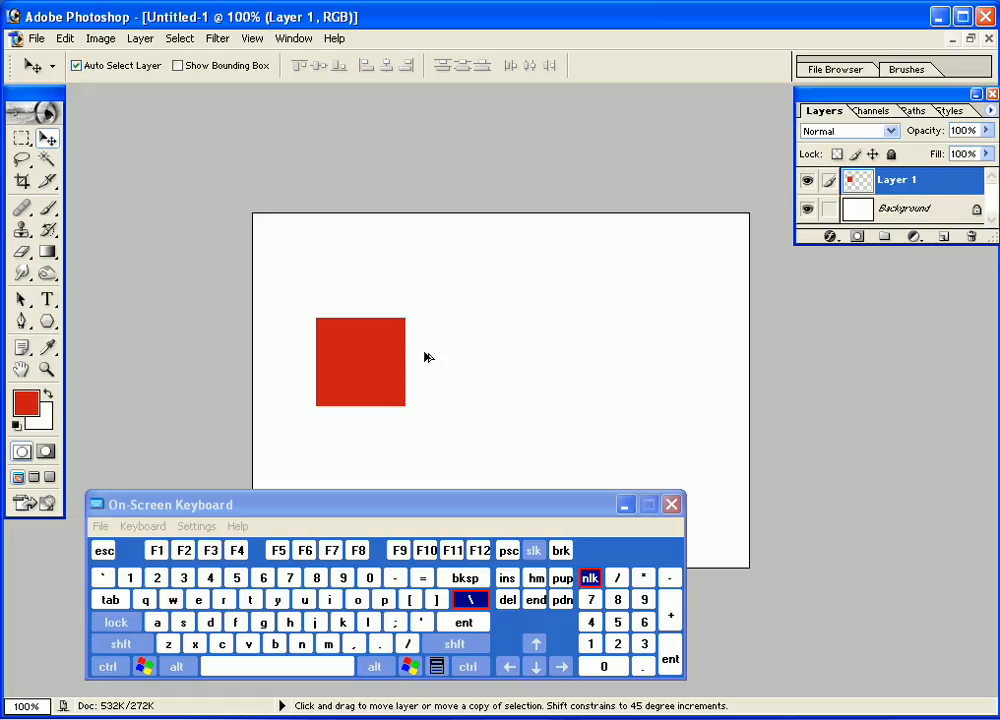
pyautogui.moveTo(368, 357); pyautogui.dragTo(500, 386)
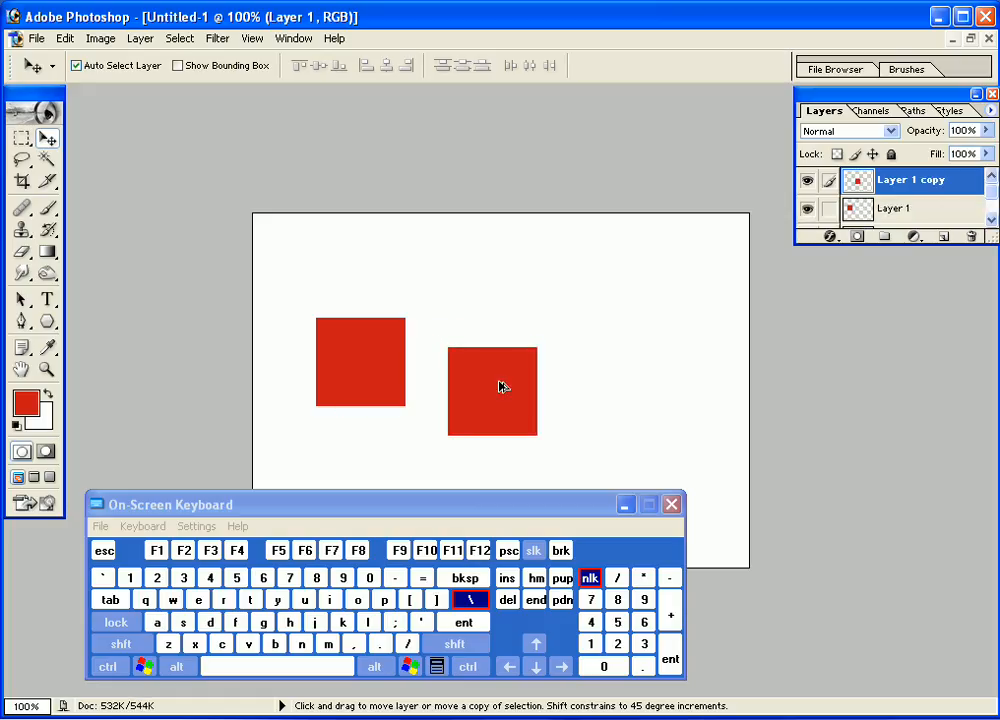
pyautogui.moveTo(840, 228); pyautogui.dragTo(827, 350)
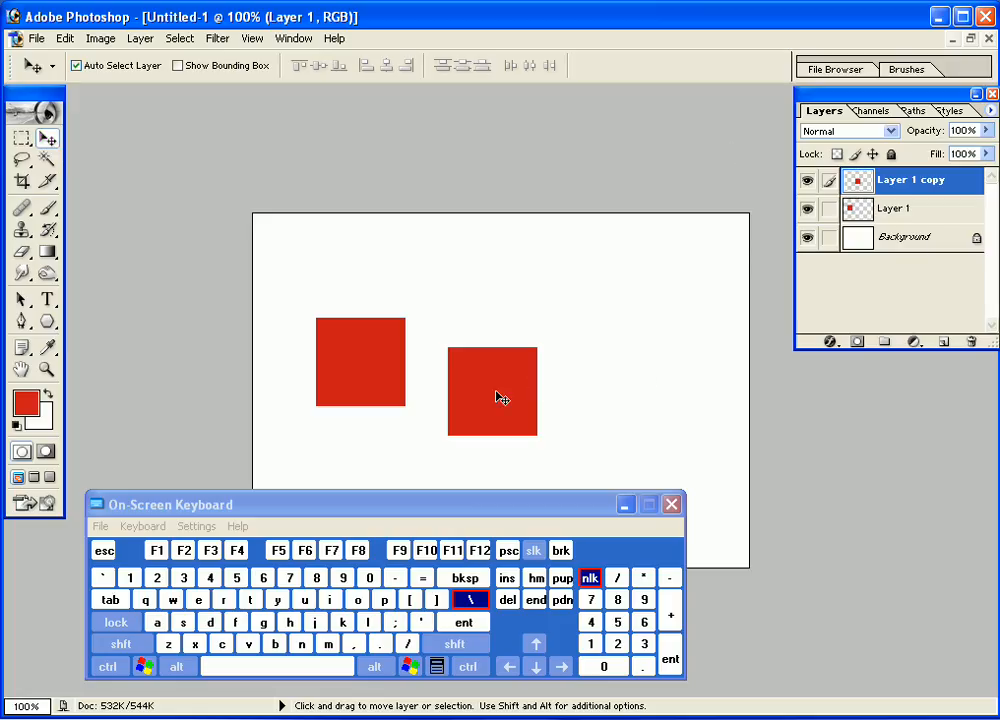
pyautogui.moveTo(497, 396); pyautogui.dragTo(628, 420)
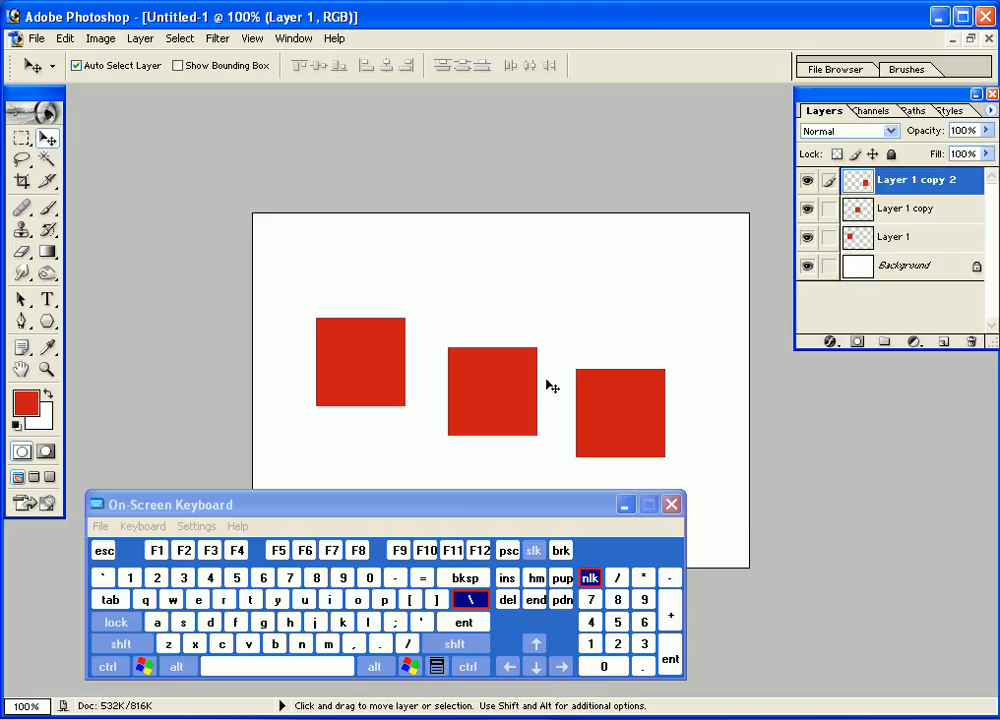
# Pick the three squares in turn on the canvas to check which layer each one belongs to
pyautogui.click(495, 408)
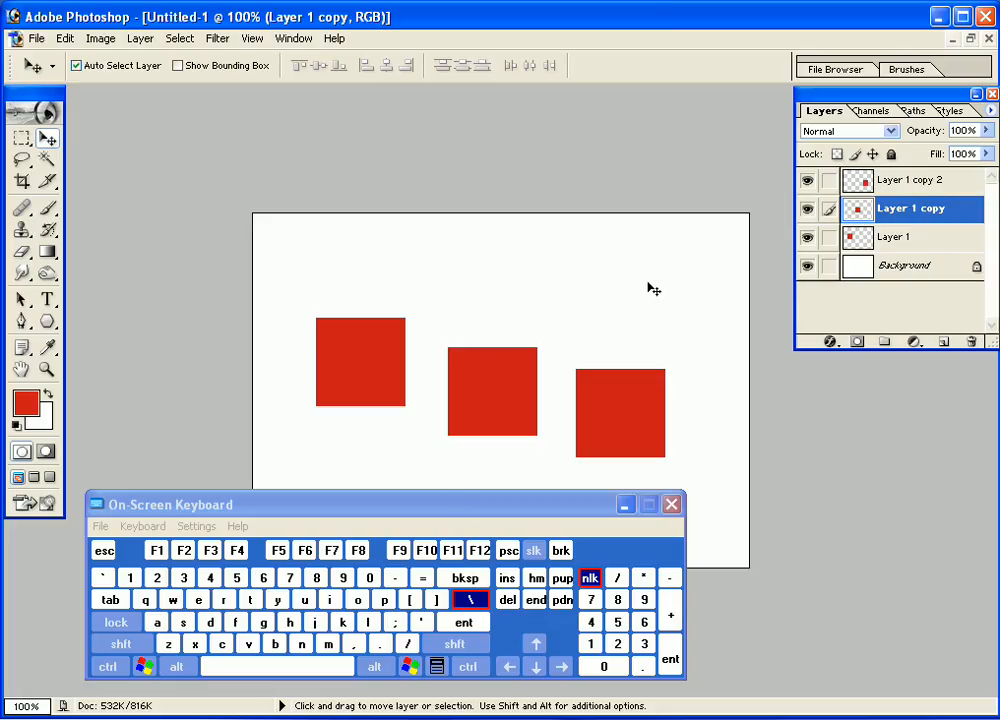
pyautogui.click(341, 357)
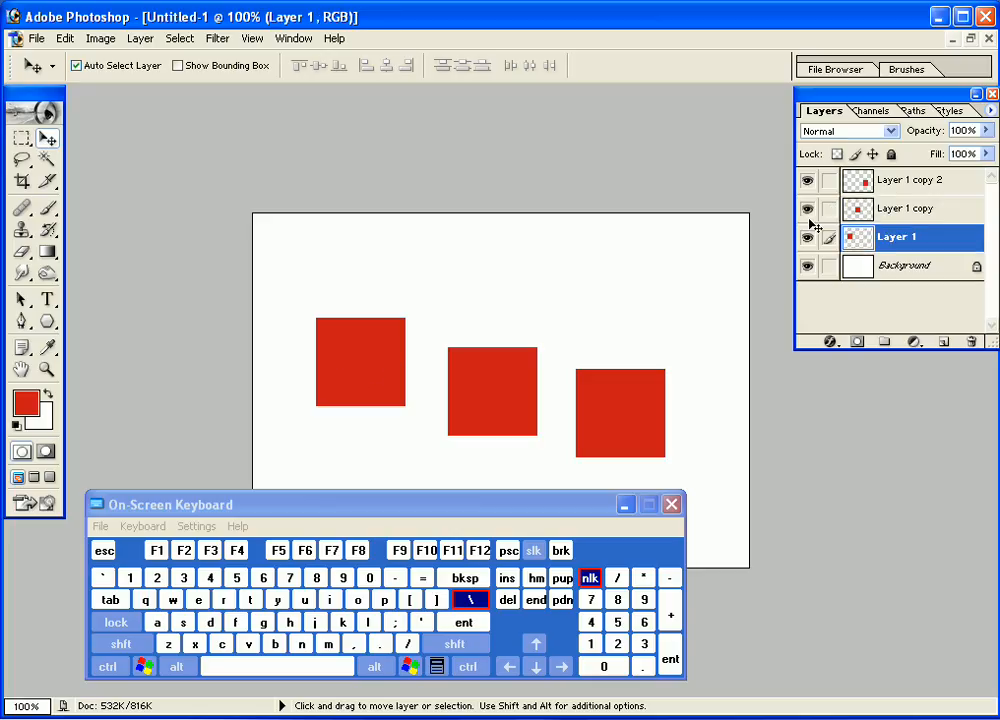
pyautogui.click(510, 397)
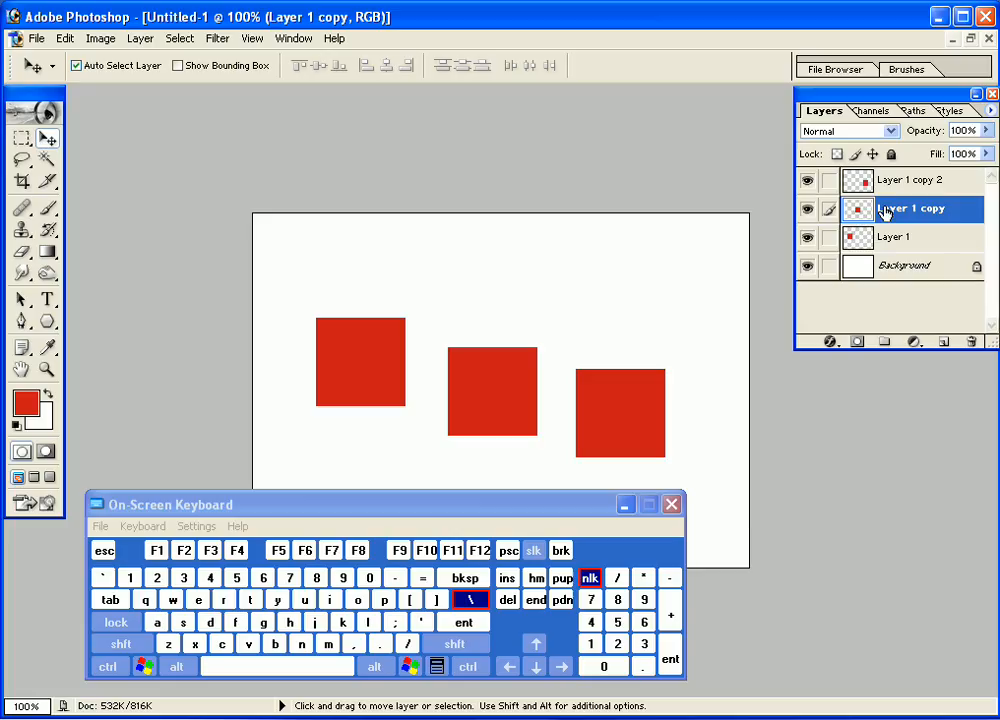
pyautogui.click(647, 412)
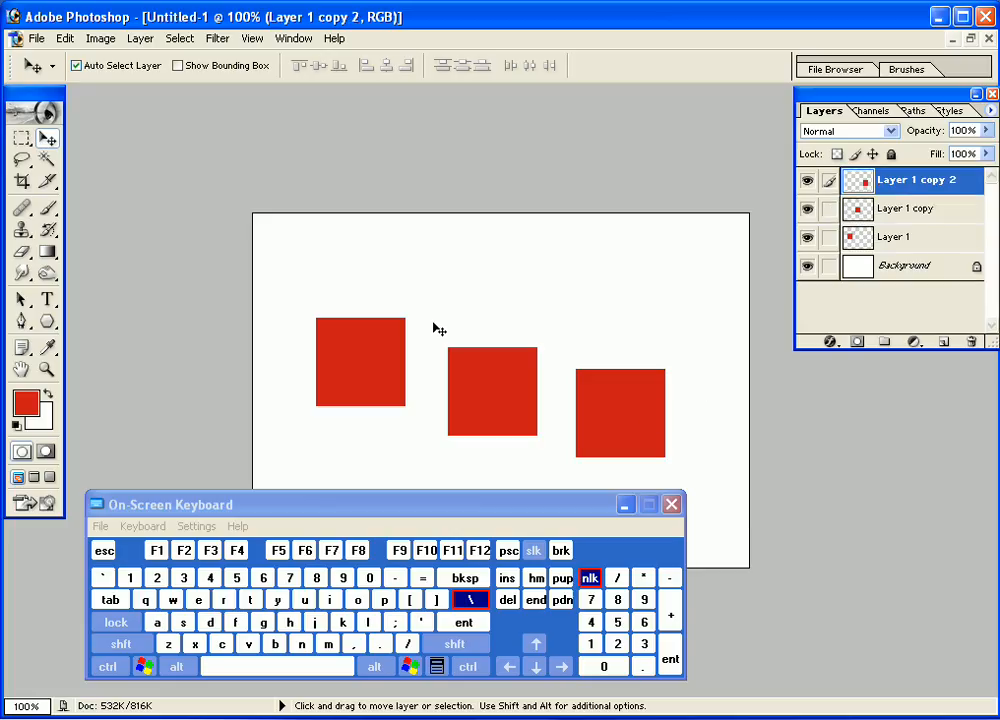
pyautogui.click(358, 369)
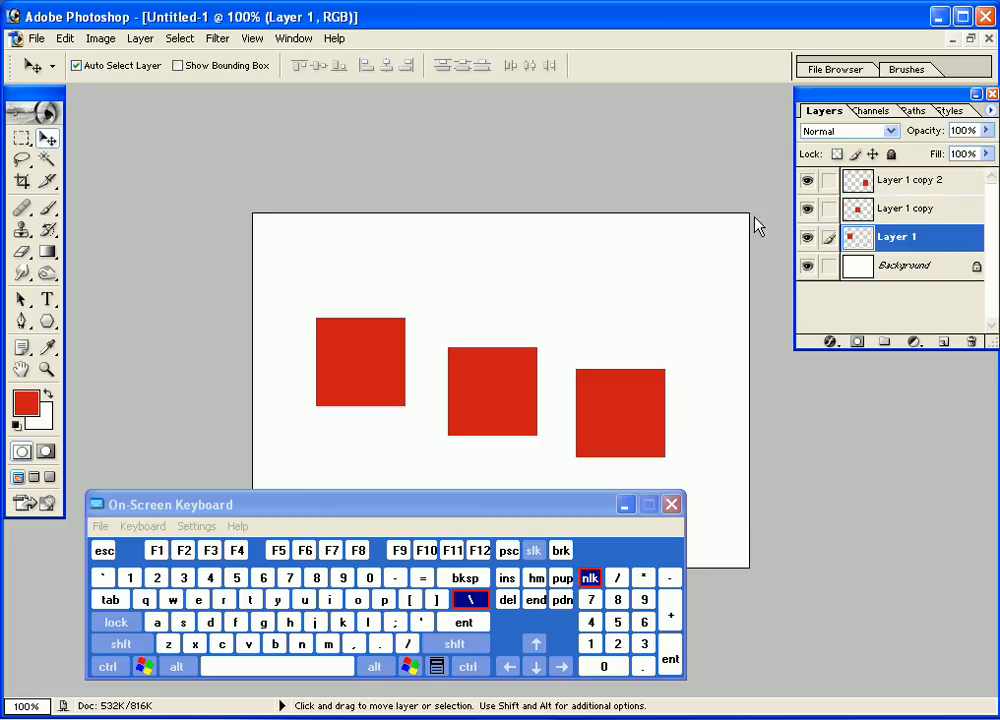
# Load the middle square on Layer 1 copy as a selection, fill it with green #189037, and deselect
pyautogui.click(525, 397)
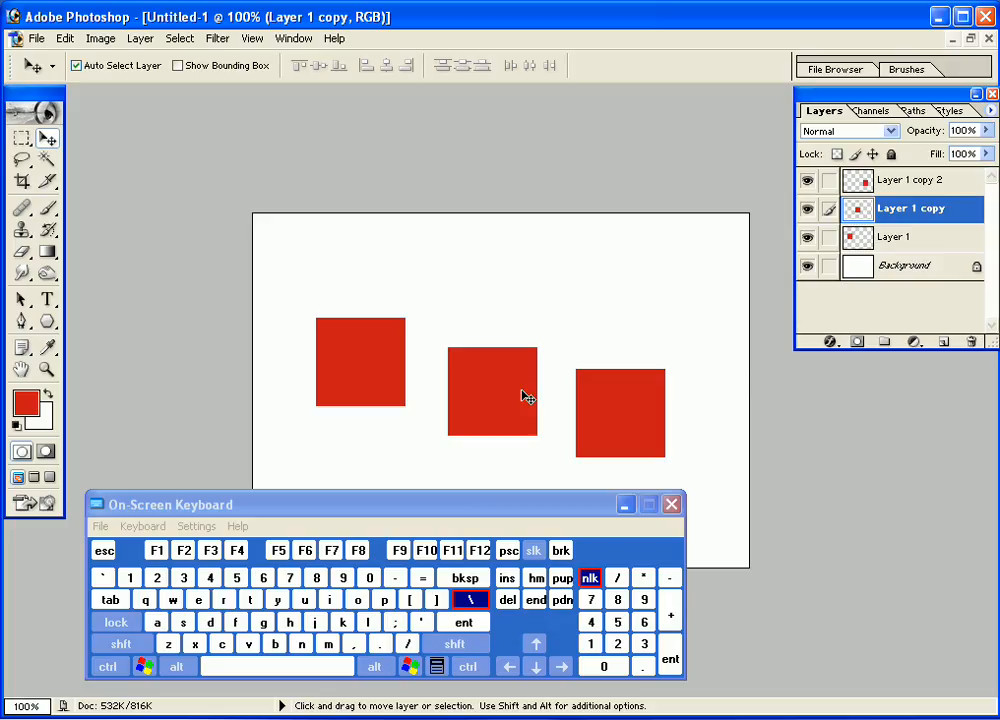
pyautogui.keyDown('ctrl'); pyautogui.click(912, 211); pyautogui.keyUp('ctrl')
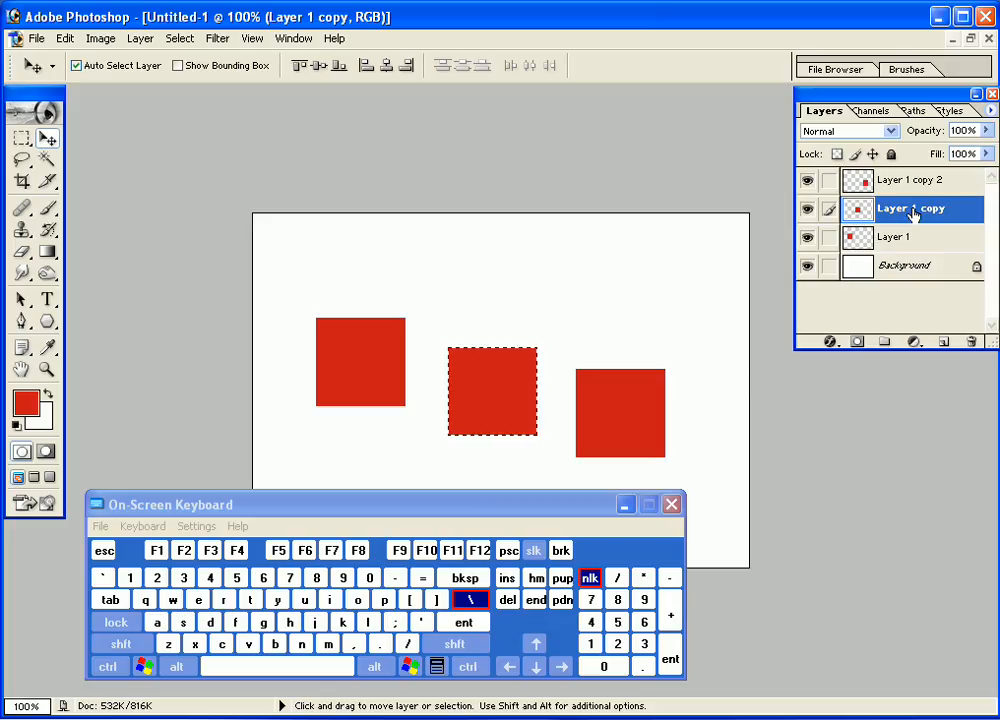
pyautogui.click(27, 404)
pyautogui.click(803, 283)
pyautogui.click(736, 234)
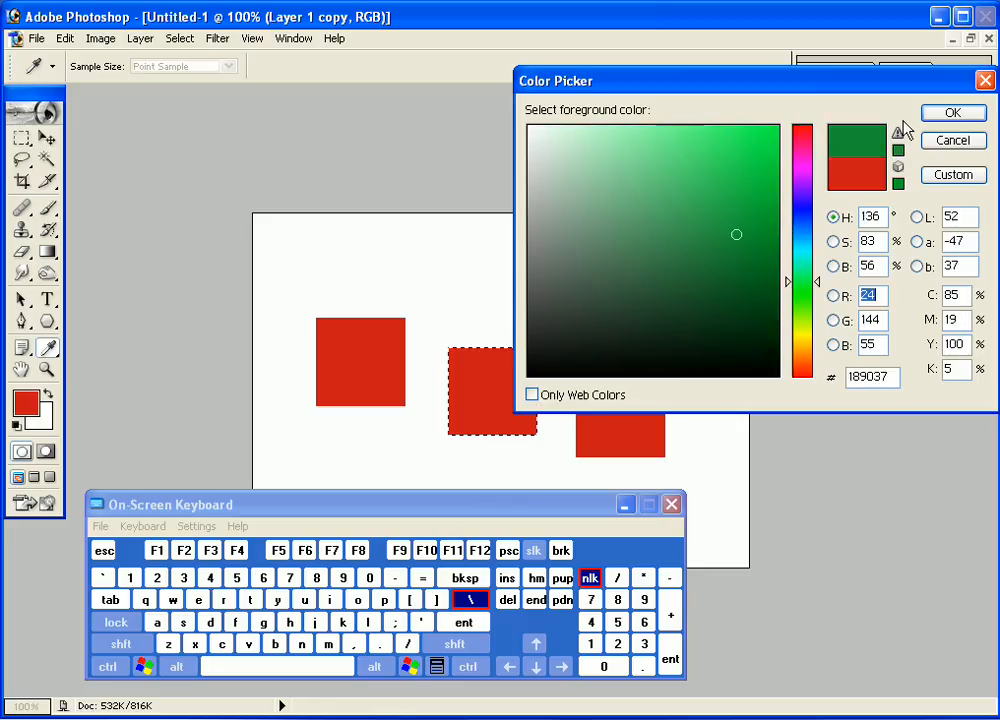
pyautogui.click(941, 112)
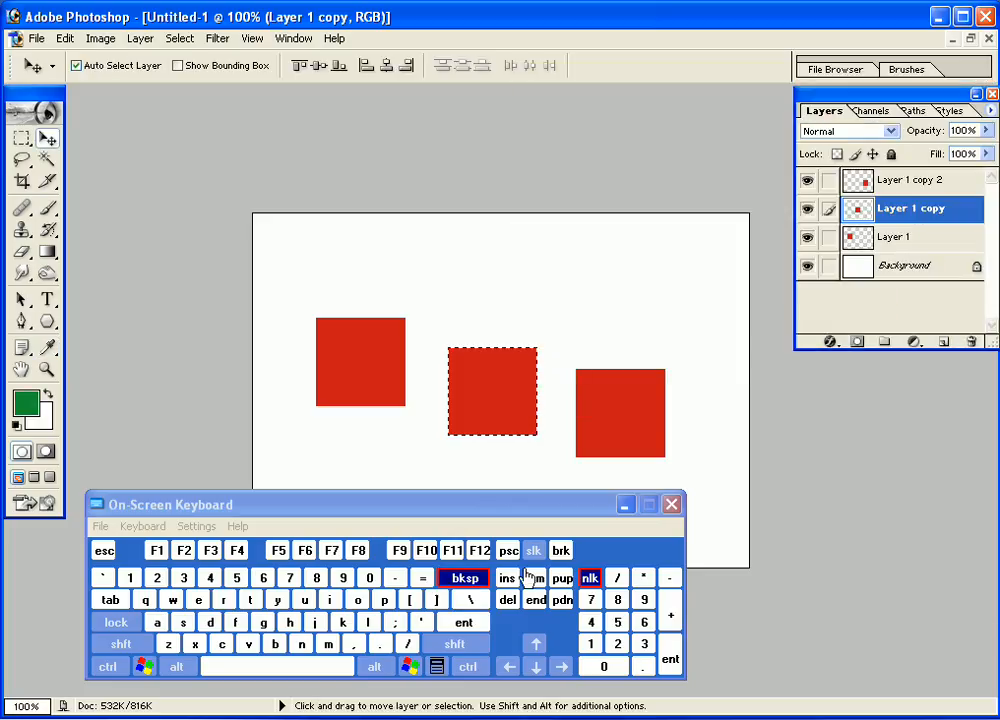
pyautogui.keyDown('alt'); pyautogui.click(507, 599); pyautogui.keyUp('alt')
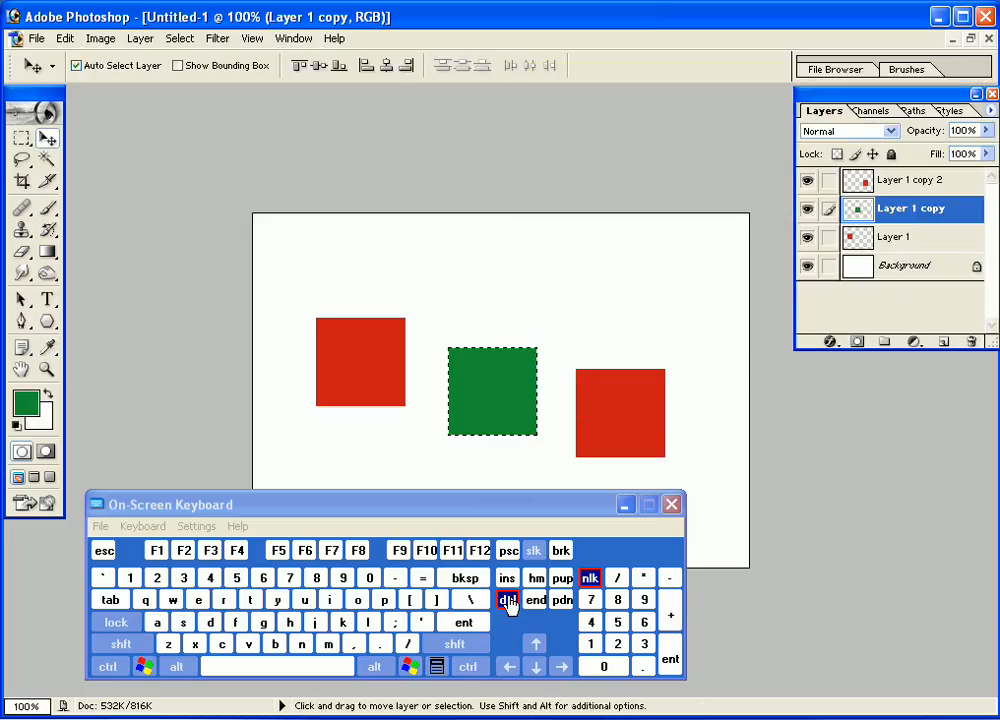
pyautogui.click(171, 39)
pyautogui.click(185, 75)
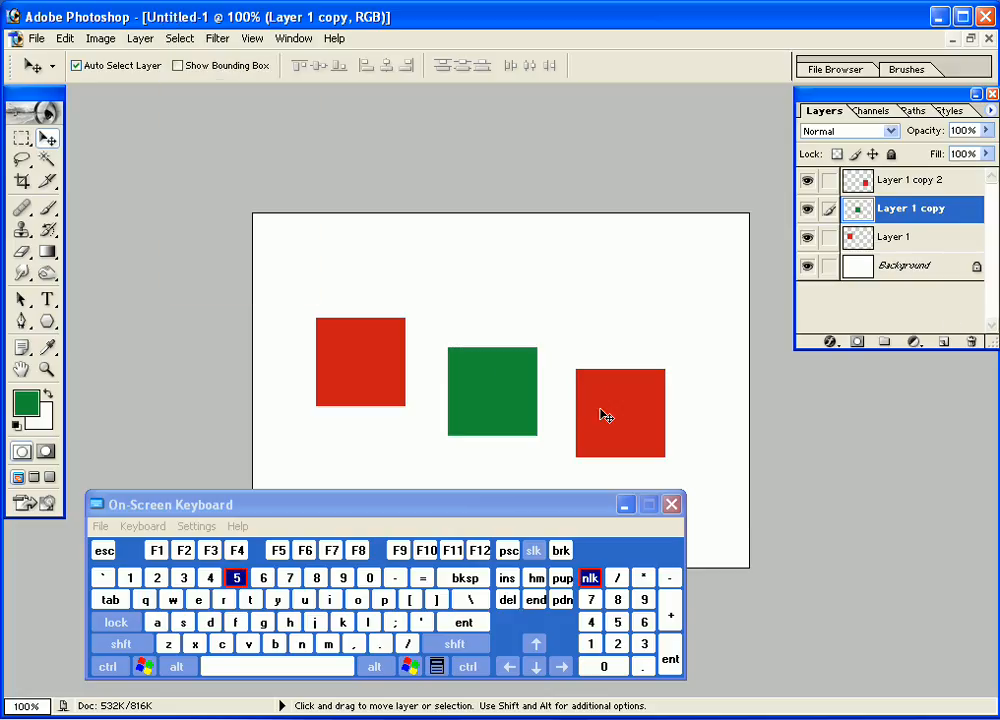
# Load the rightmost square on Layer 1 copy 2 as a selection, fill it with blue #343AB8, and deselect
pyautogui.click(947, 180)
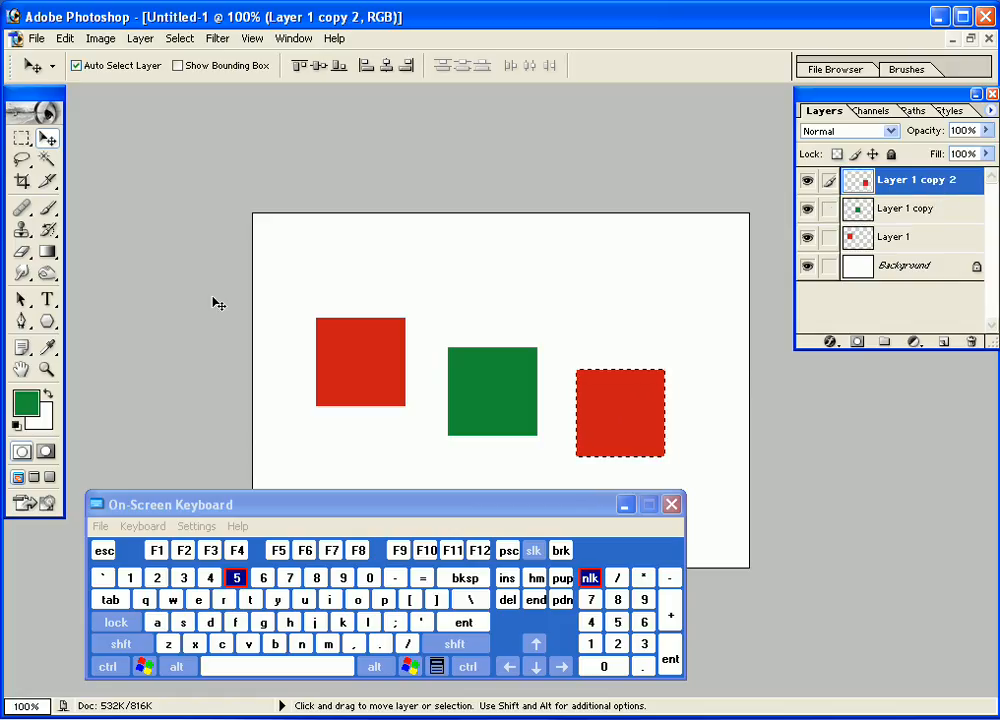
pyautogui.click(30, 405)
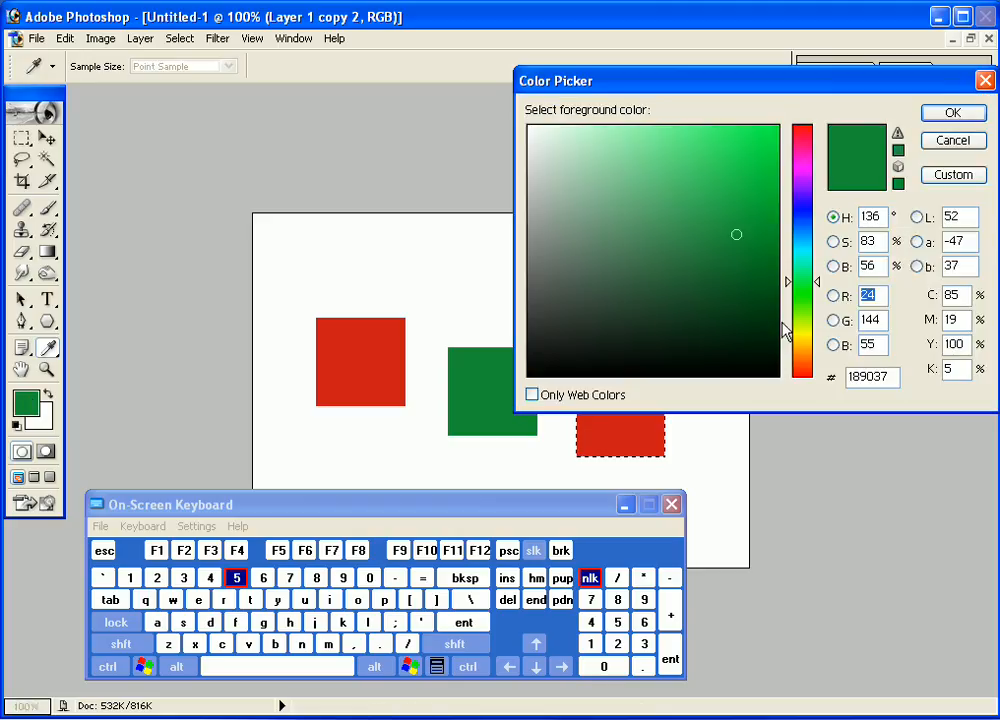
pyautogui.click(803, 211)
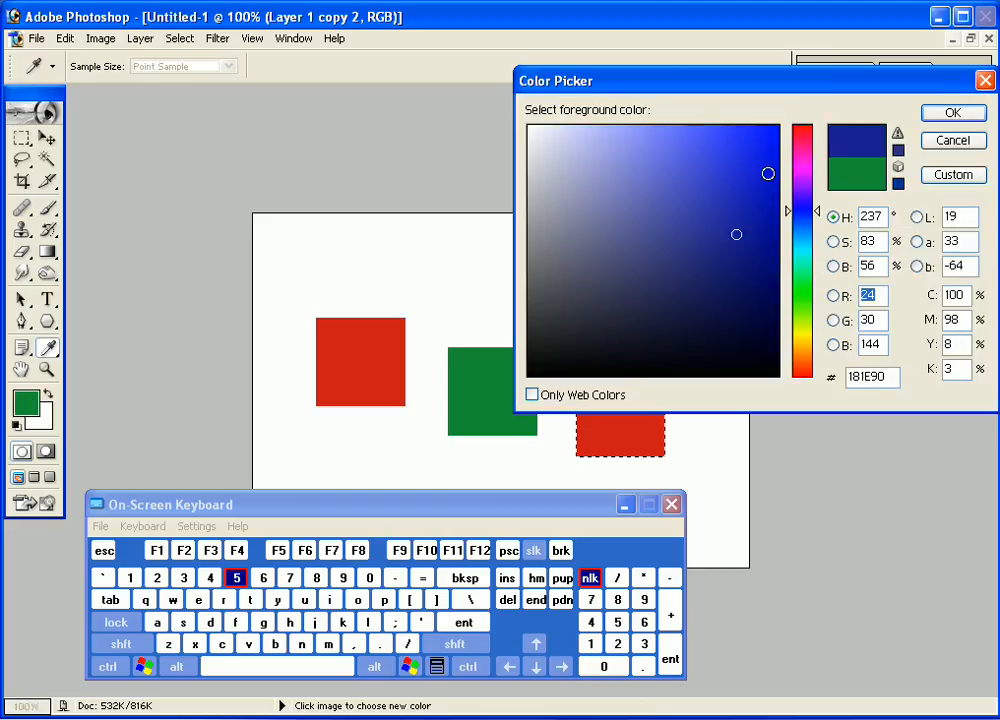
pyautogui.click(708, 195)
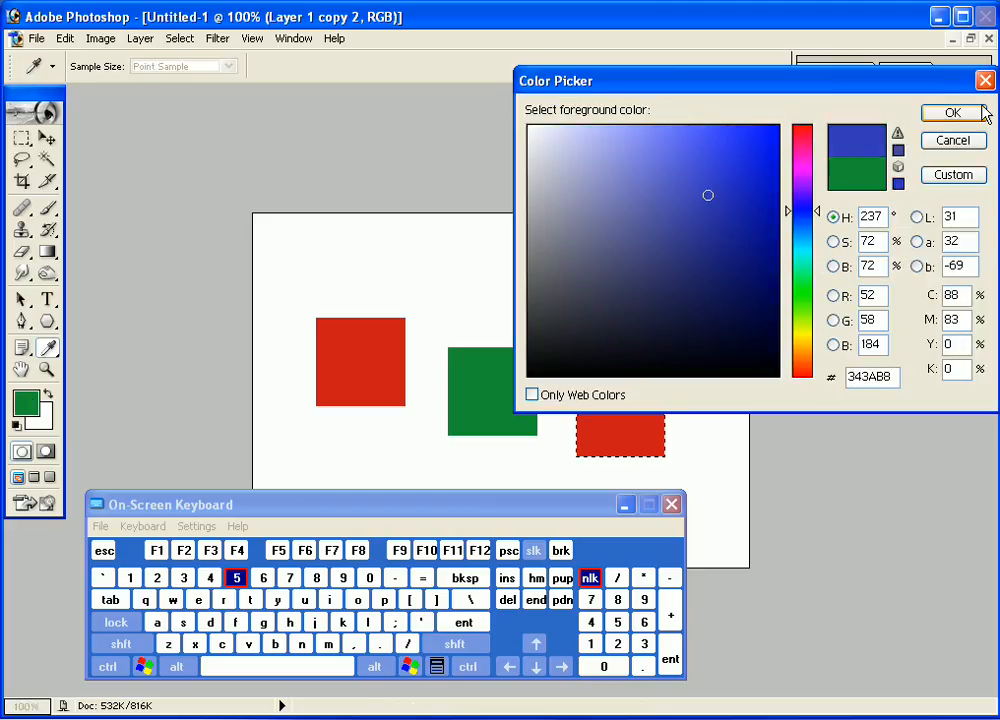
pyautogui.click(966, 113)
pyautogui.click(509, 601)
pyautogui.click(215, 627)
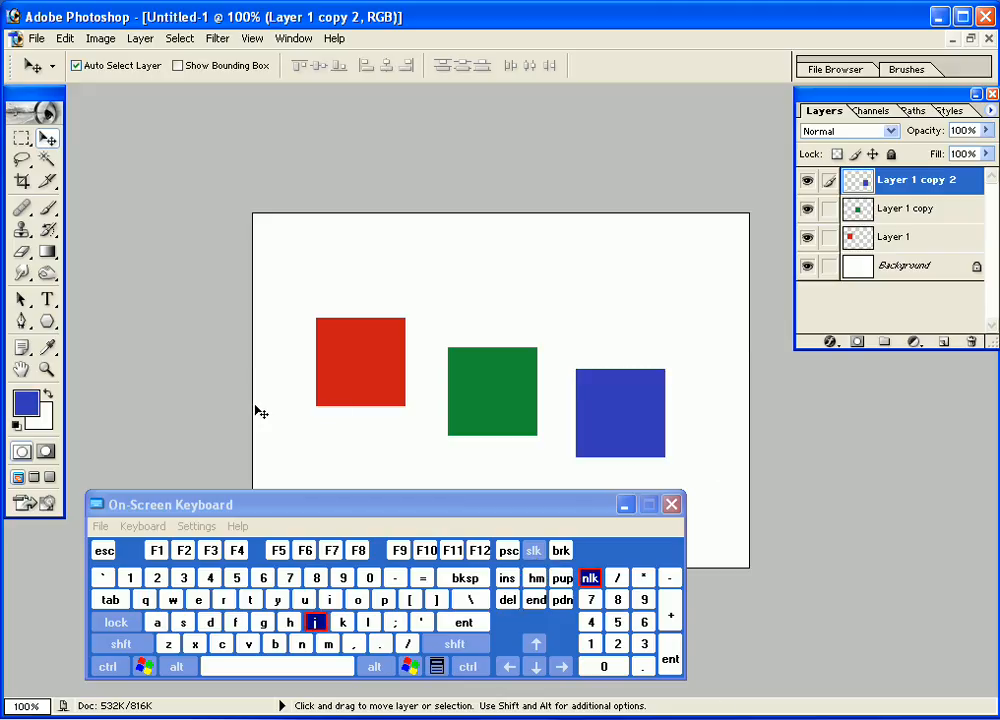
# Shift the On-Screen Keyboard lower to uncover more of the canvas, and show the document rulers
pyautogui.moveTo(585, 507); pyautogui.dragTo(583, 560)
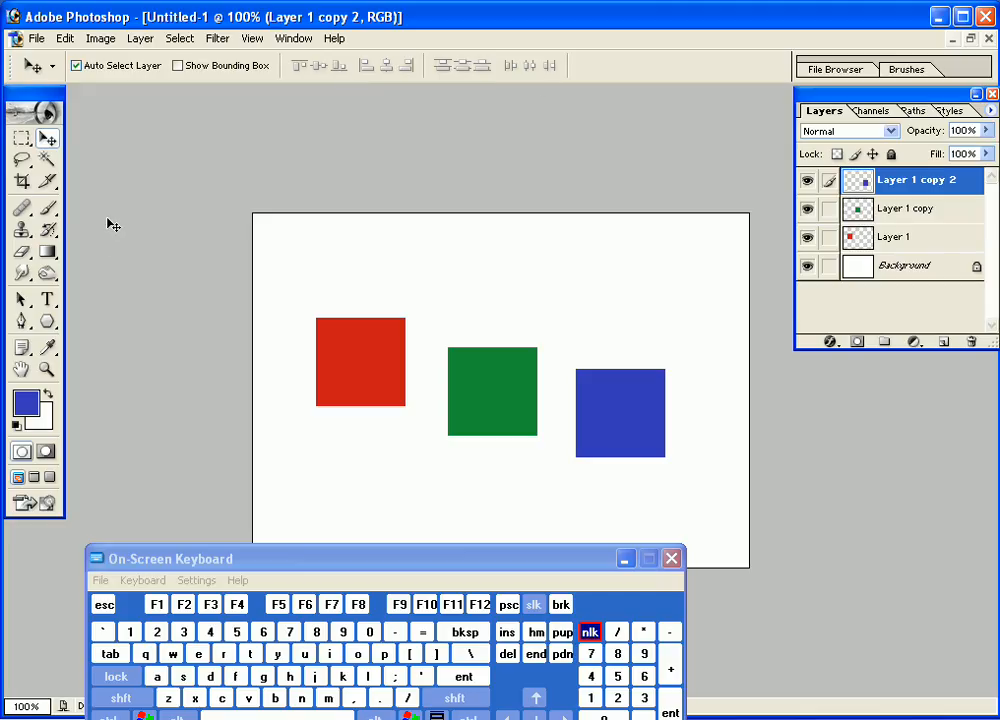
pyautogui.click(246, 41)
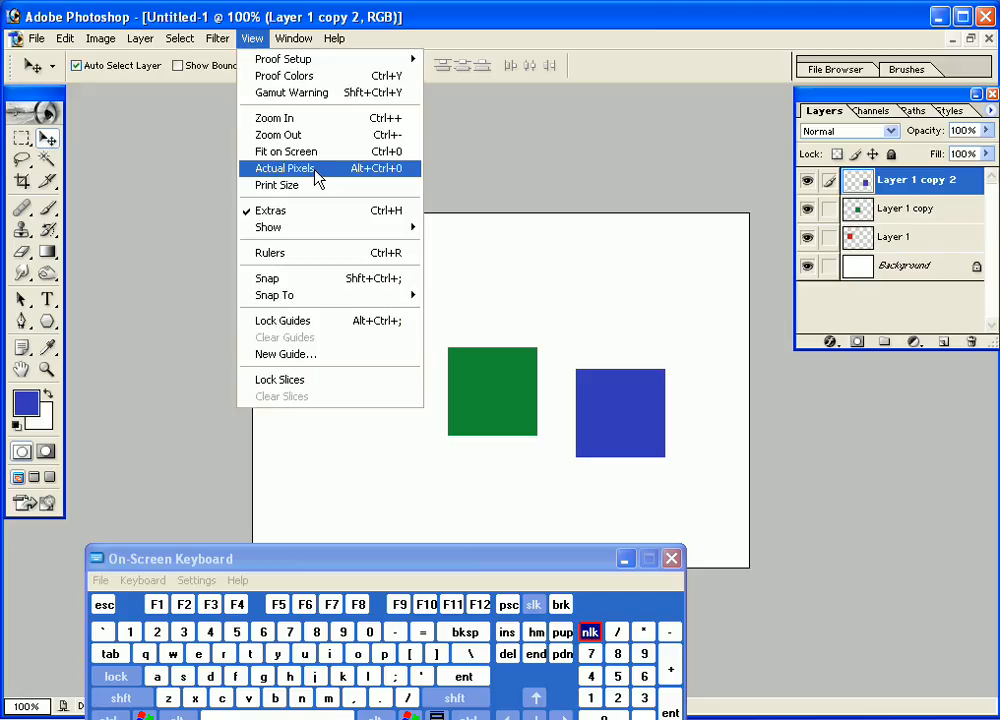
pyautogui.moveTo(317, 230)
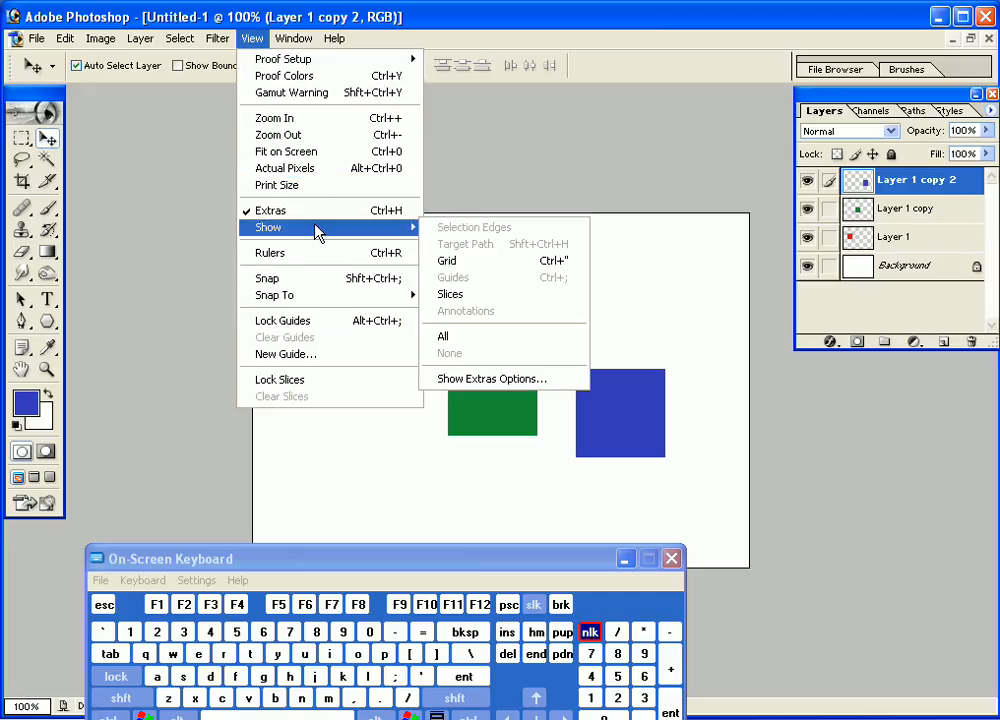
pyautogui.click(319, 257)
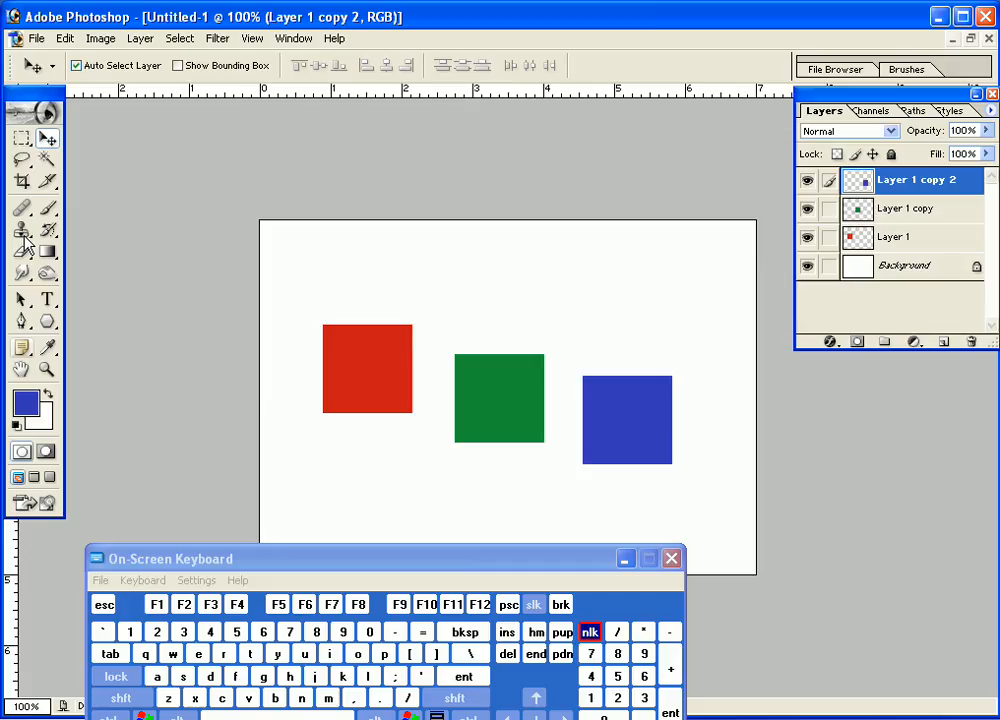
# Move the toolbox clear of the vertical ruler, try vertical guides along the red and green squares' left edges, and undo the second guide
pyautogui.moveTo(22, 88); pyautogui.dragTo(55, 110)
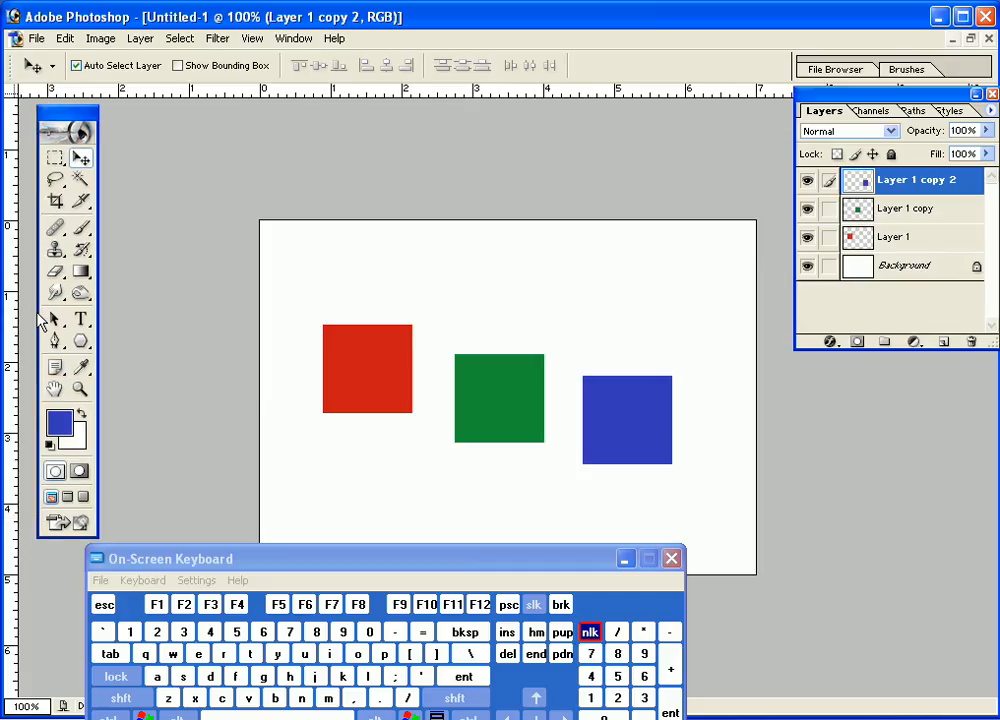
pyautogui.moveTo(12, 330); pyautogui.dragTo(323, 358)
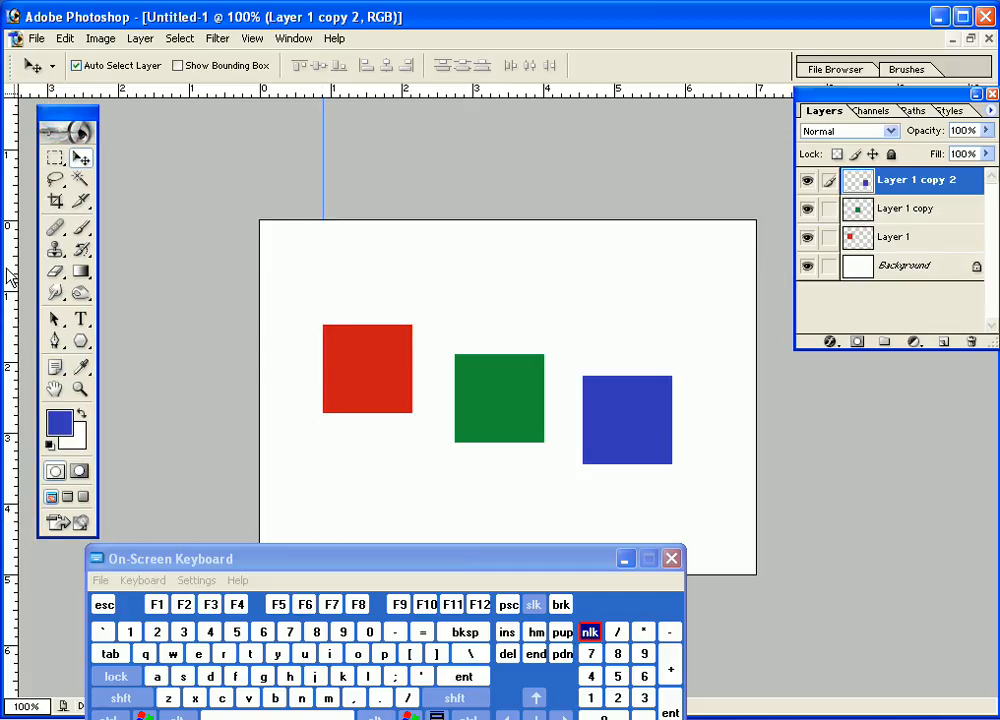
pyautogui.moveTo(17, 277); pyautogui.dragTo(456, 275)
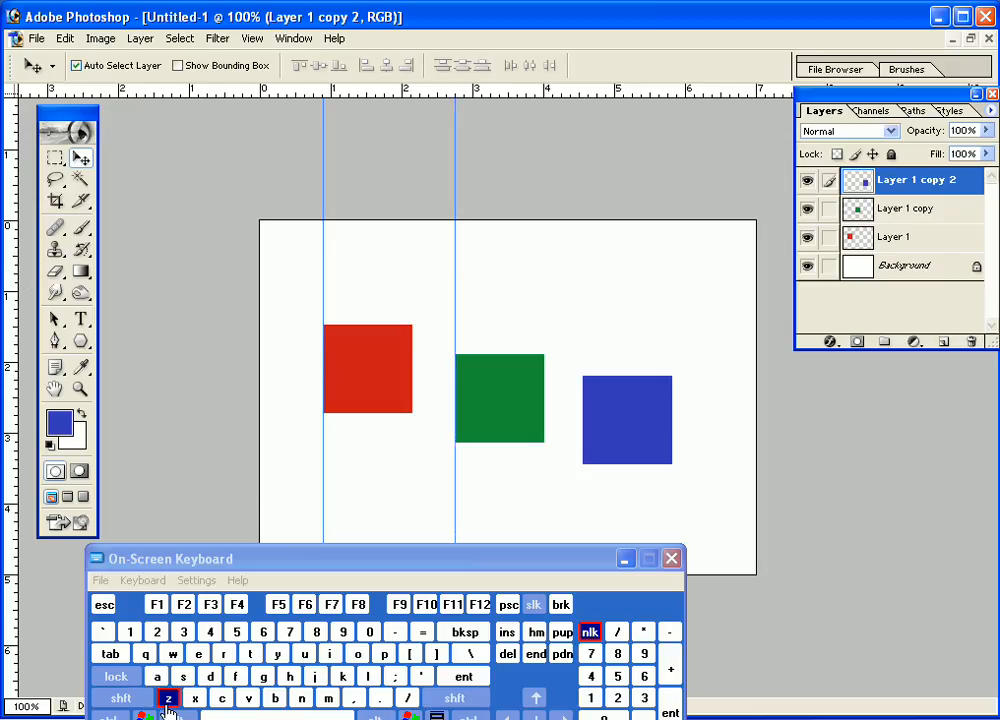
pyautogui.hotkey('ctrl', 'z')
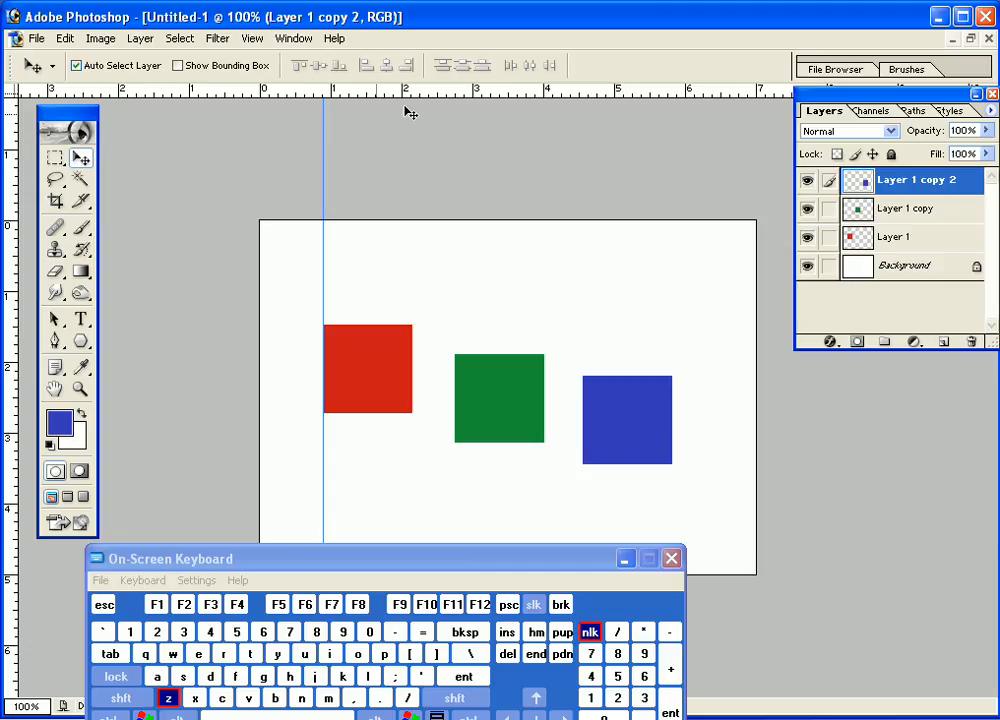
# Place vertical guides at 1, 3 and 5 on the horizontal ruler and shift the toolbox back slightly
pyautogui.moveTo(328, 118); pyautogui.dragTo(328, 216)
pyautogui.moveTo(17, 245); pyautogui.dragTo(614, 264)
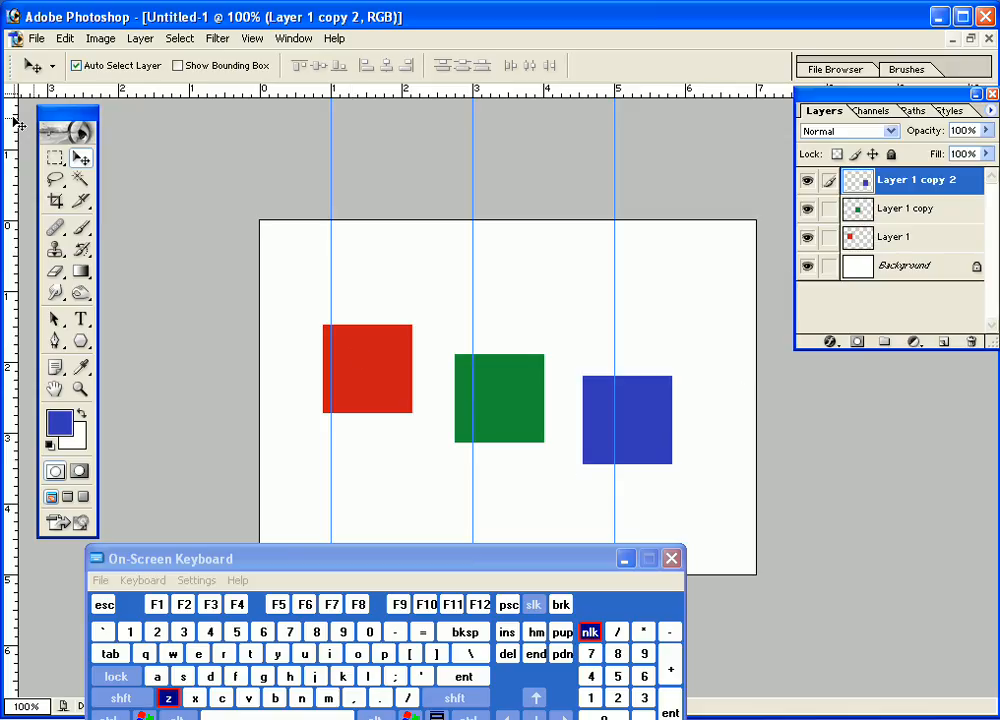
pyautogui.moveTo(60, 116); pyautogui.dragTo(41, 113)
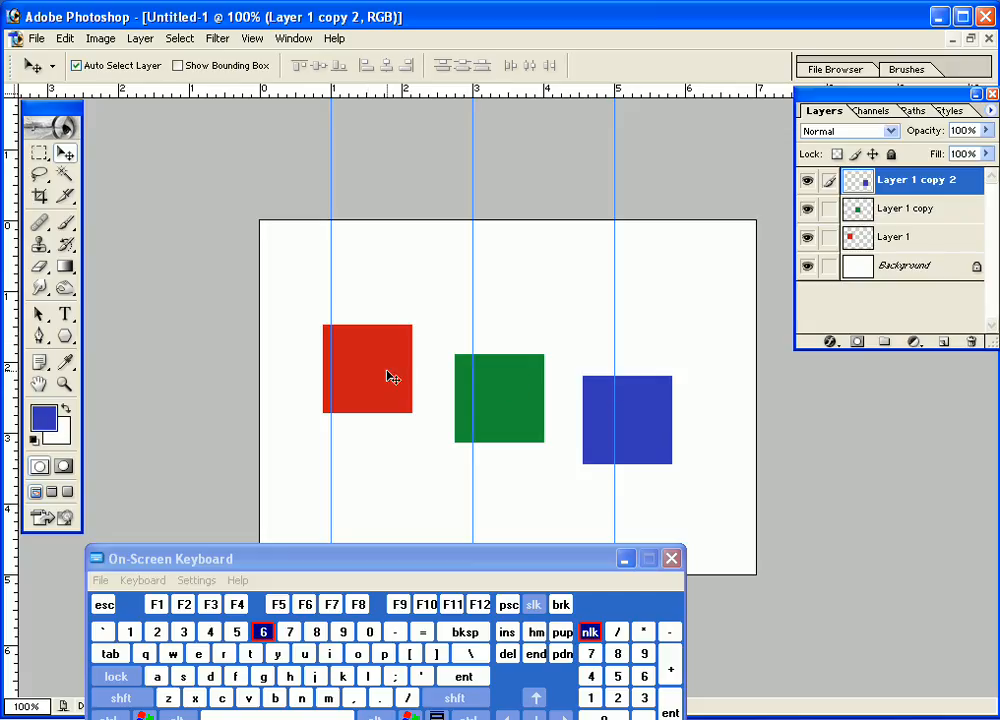
# Show the bounding box for the green square, stretch its height to about 164.4%, narrow its width, and apply the transform
pyautogui.click(507, 410)
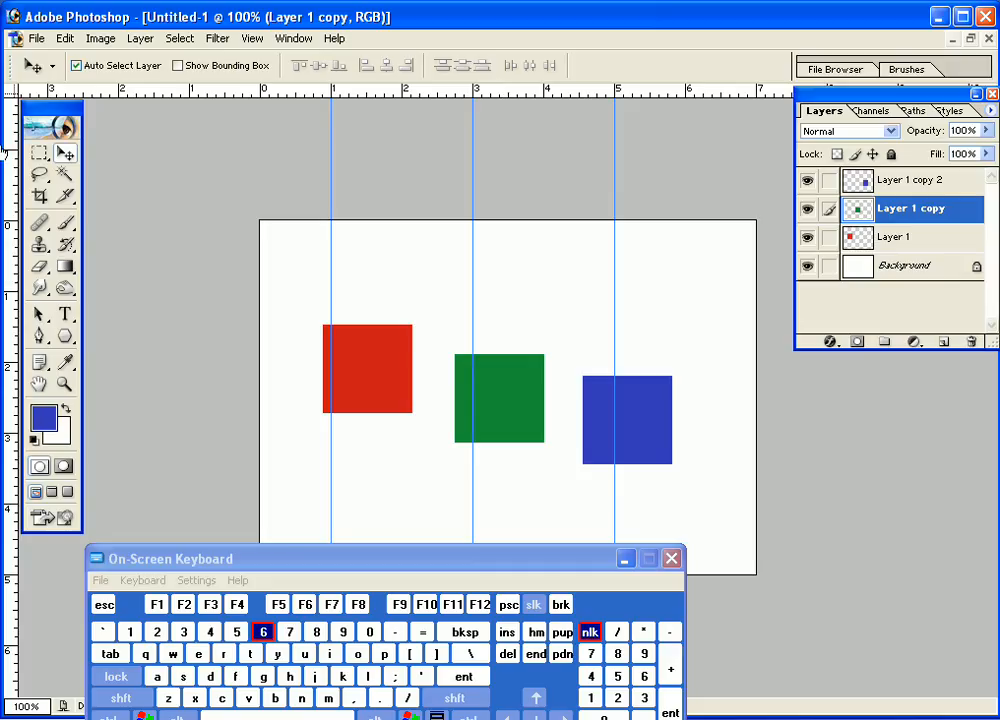
pyautogui.click(263, 72)
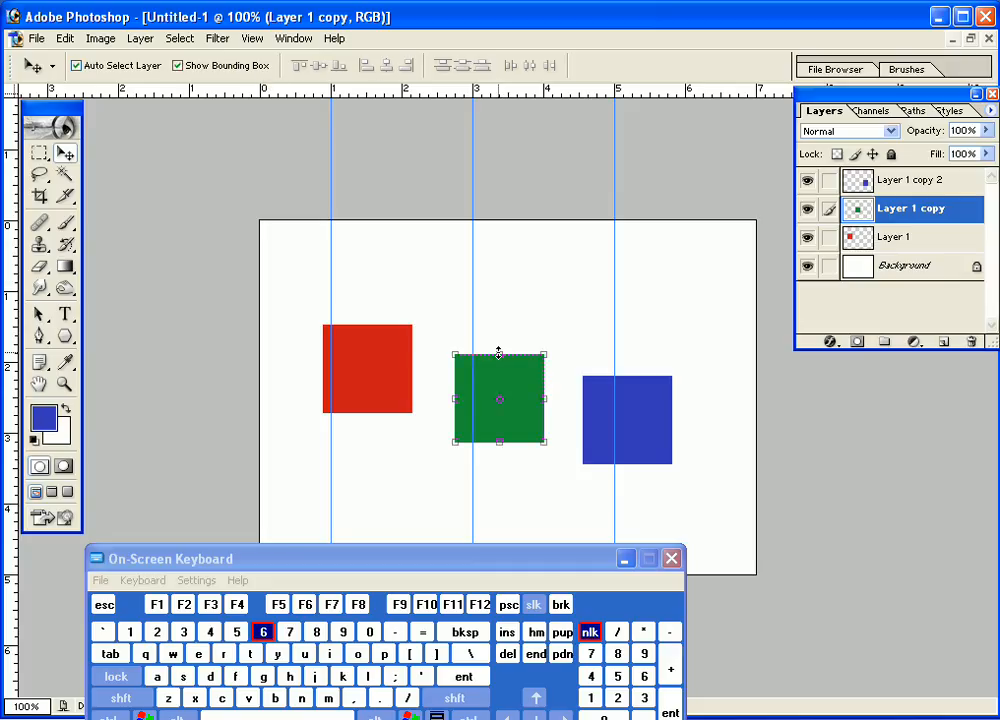
pyautogui.moveTo(499, 354); pyautogui.dragTo(502, 326)
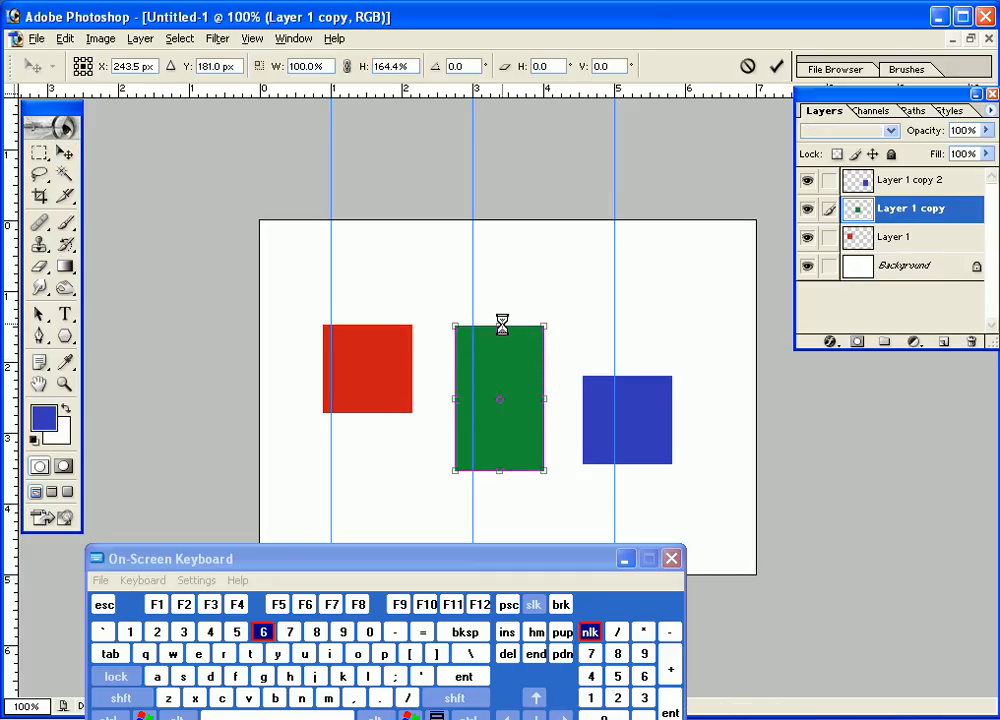
pyautogui.moveTo(531, 391); pyautogui.dragTo(523, 395)
pyautogui.press('Return')
# Squash the blue square on Layer 1 copy 2 to about half its height and turn off the bounding box
pyautogui.click(641, 406)
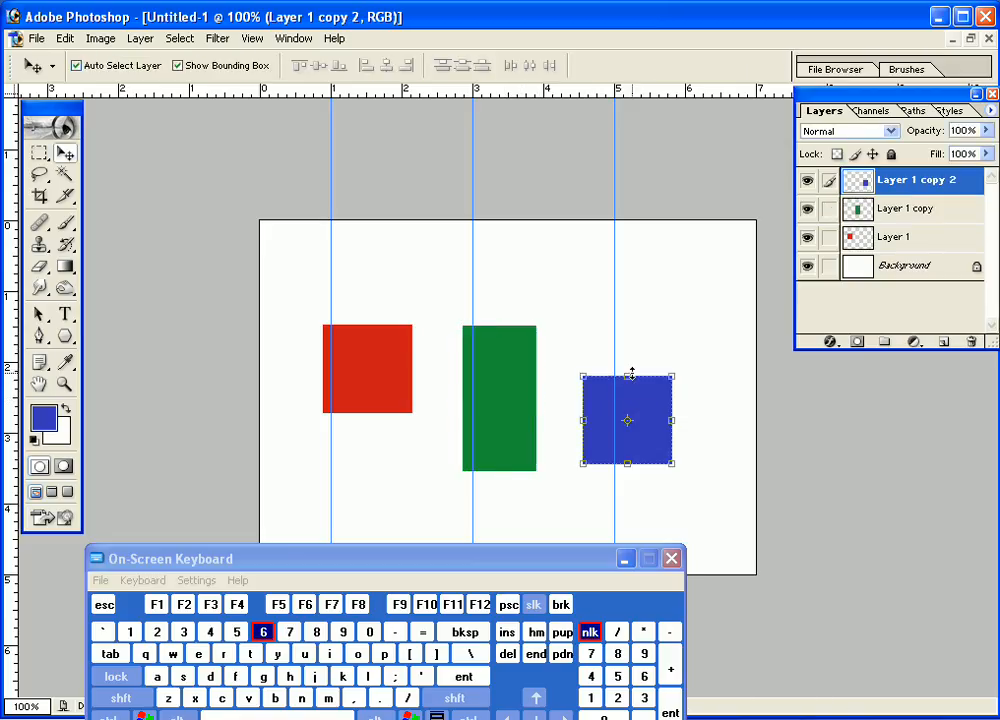
pyautogui.hotkey('ctrl', 't')
pyautogui.moveTo(634, 375)
pyautogui.mouseDown()
pyautogui.moveTo(630, 415)
pyautogui.moveTo(632, 400)
pyautogui.mouseUp()
pyautogui.press('Return')
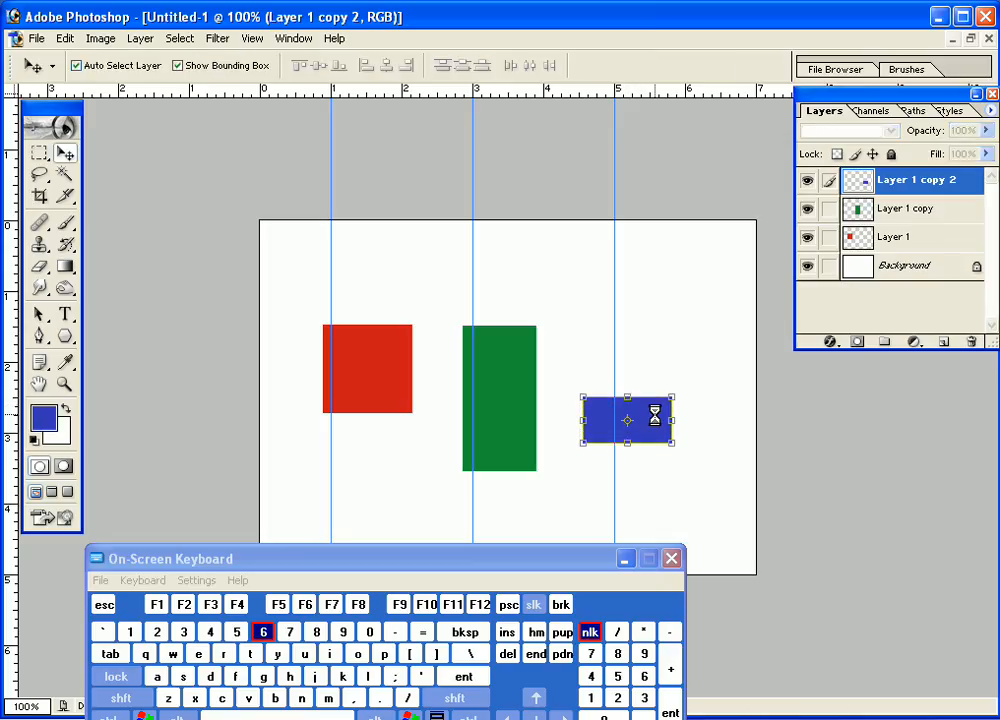
pyautogui.click(177, 65)
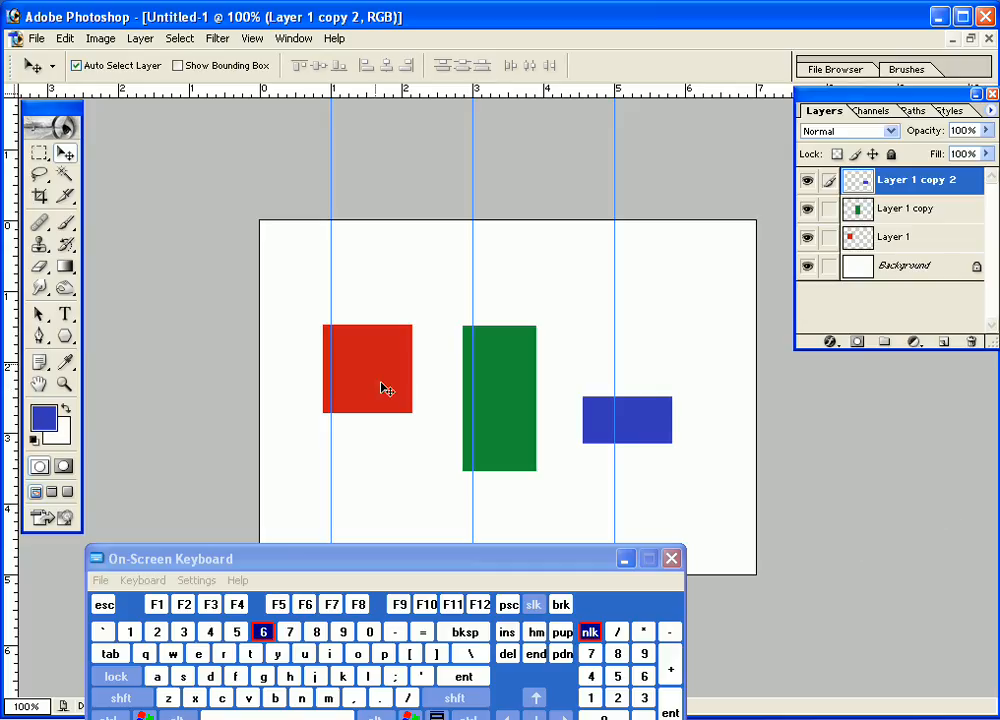
# Move the red square higher and nudge its left edge onto the guide at 1
pyautogui.moveTo(357, 362); pyautogui.dragTo(362, 333)
pyautogui.press('Right')
pyautogui.press('Right')
pyautogui.press('Right')
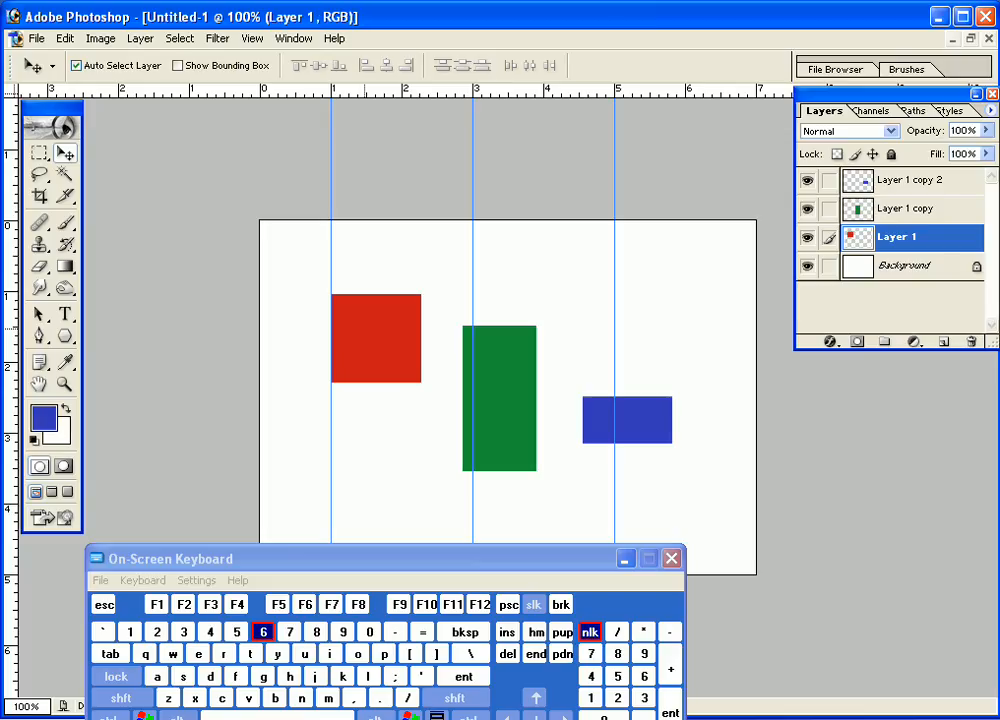
# Turn on snapping and move the red square slightly lower with its left edge against the guide at 1
pyautogui.click(254, 40)
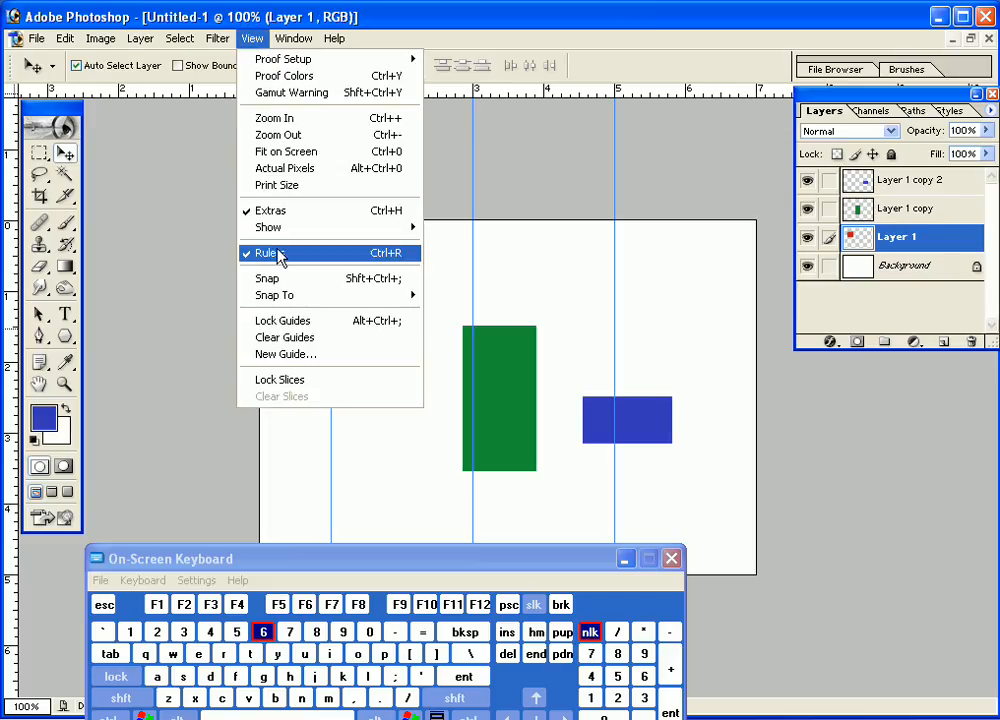
pyautogui.moveTo(250, 295)
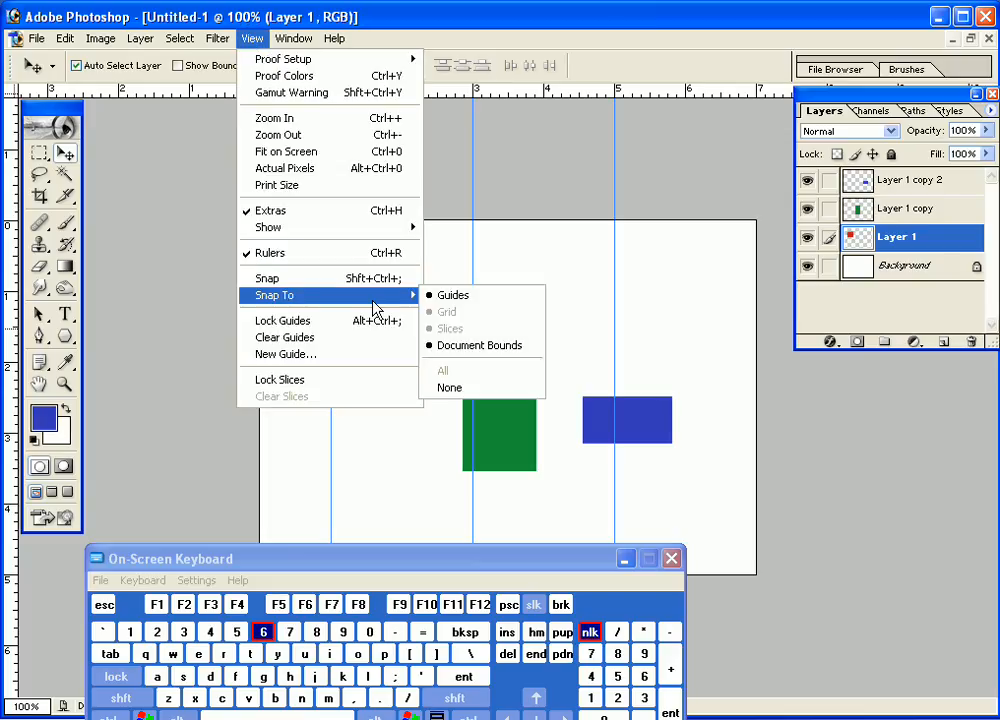
pyautogui.click(342, 278)
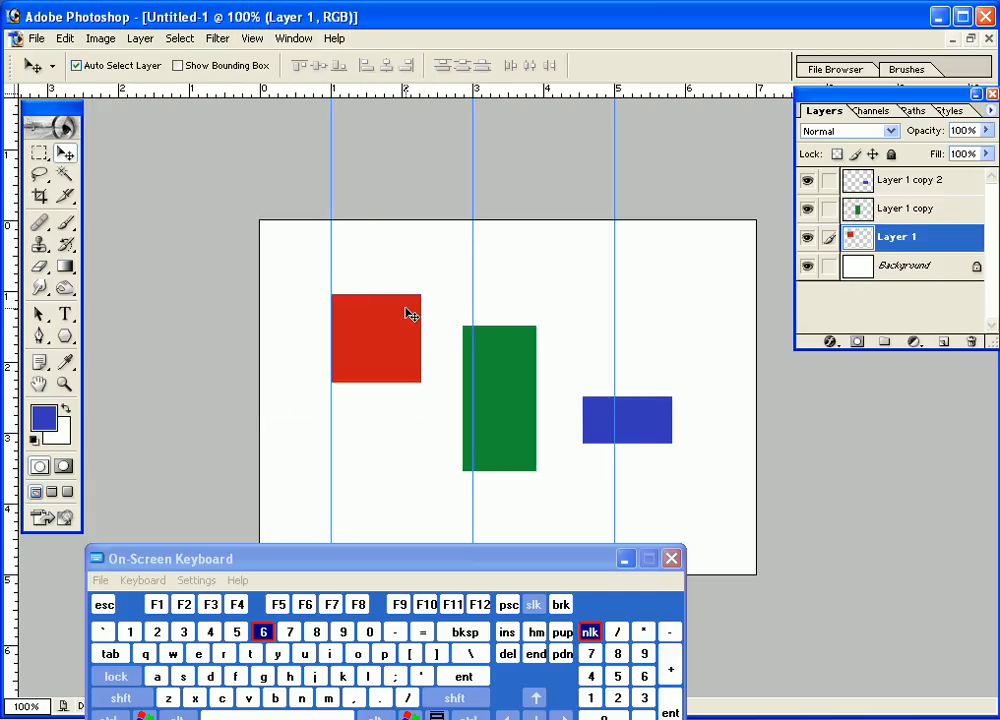
pyautogui.moveTo(384, 319); pyautogui.dragTo(364, 337)
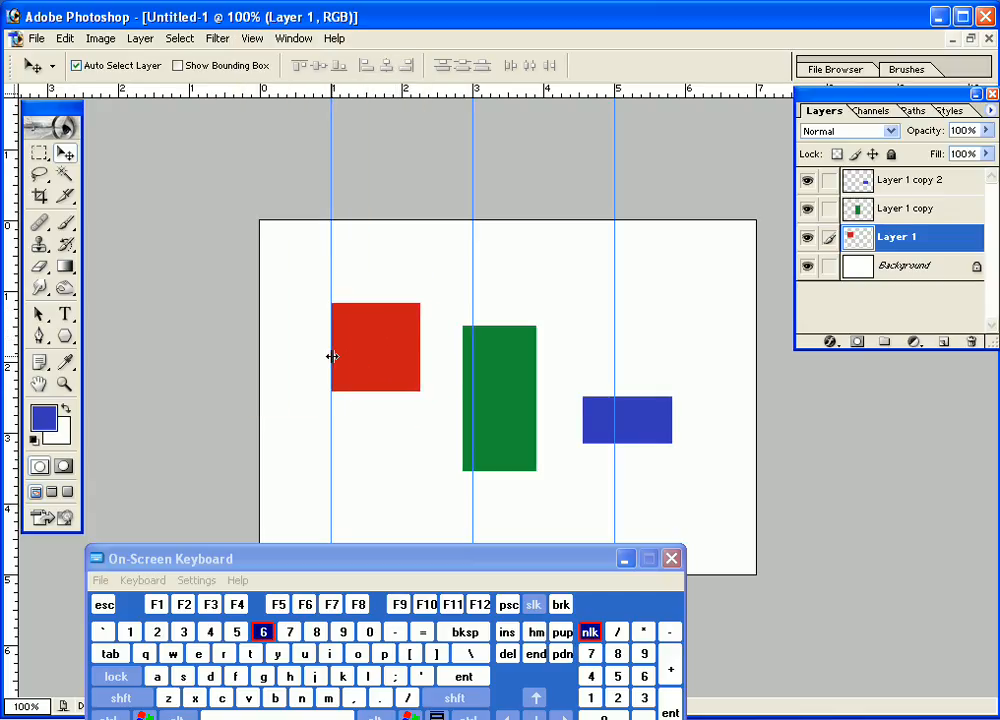
# Toggle the Snap option again and move the red square farther down along the guide at 1
pyautogui.click(241, 42)
pyautogui.click(247, 281)
pyautogui.moveTo(386, 341); pyautogui.dragTo(387, 382)
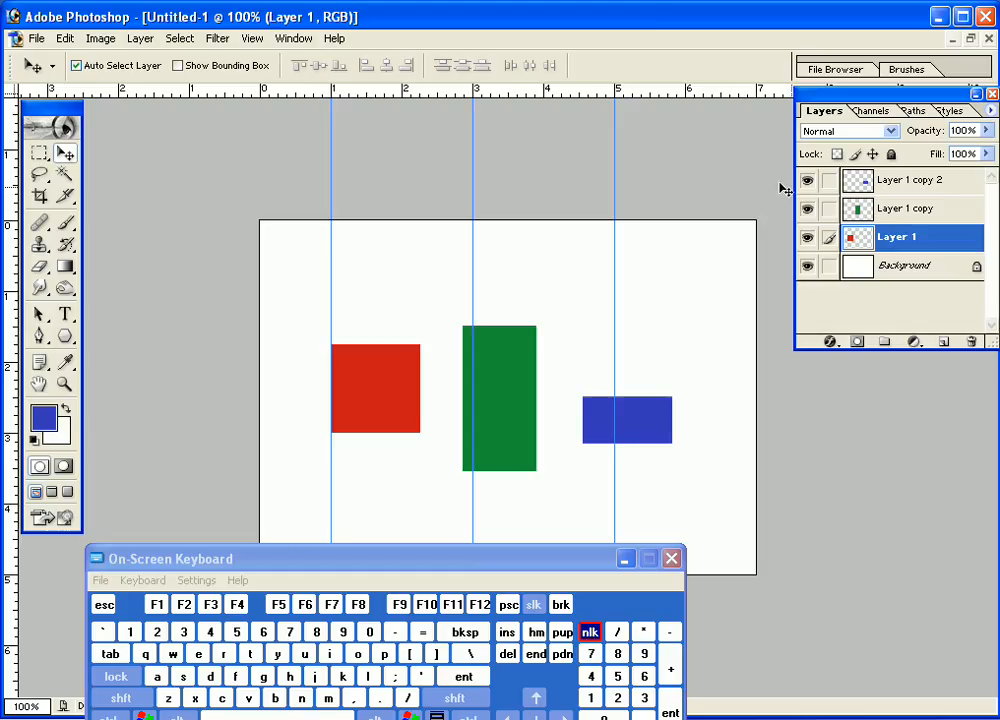
pyautogui.click(829, 180)
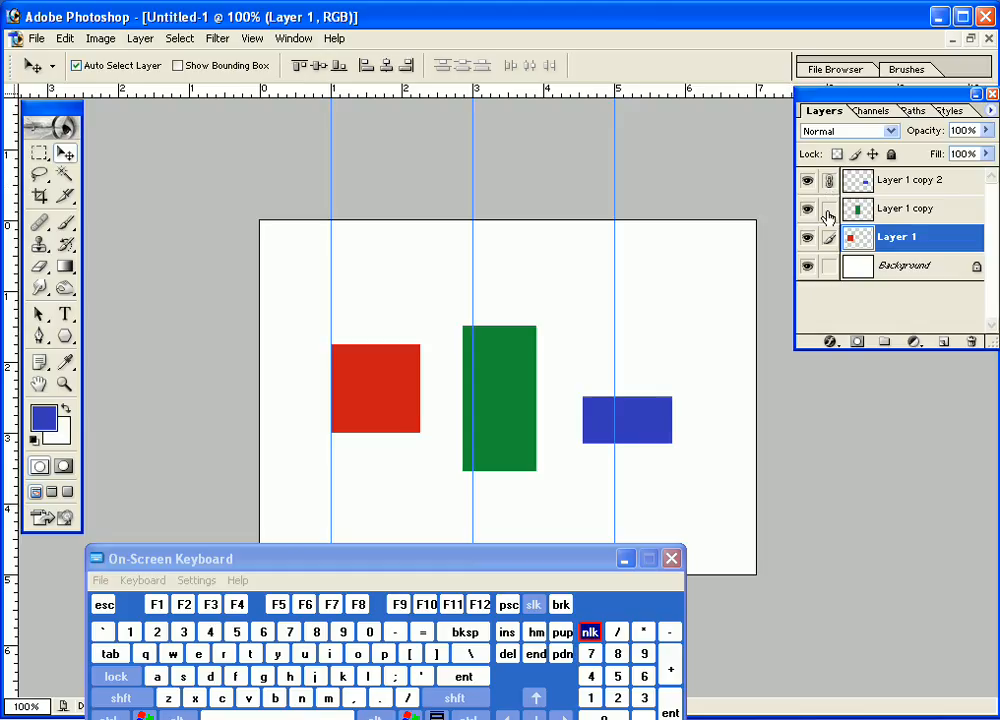
pyautogui.click(828, 210)
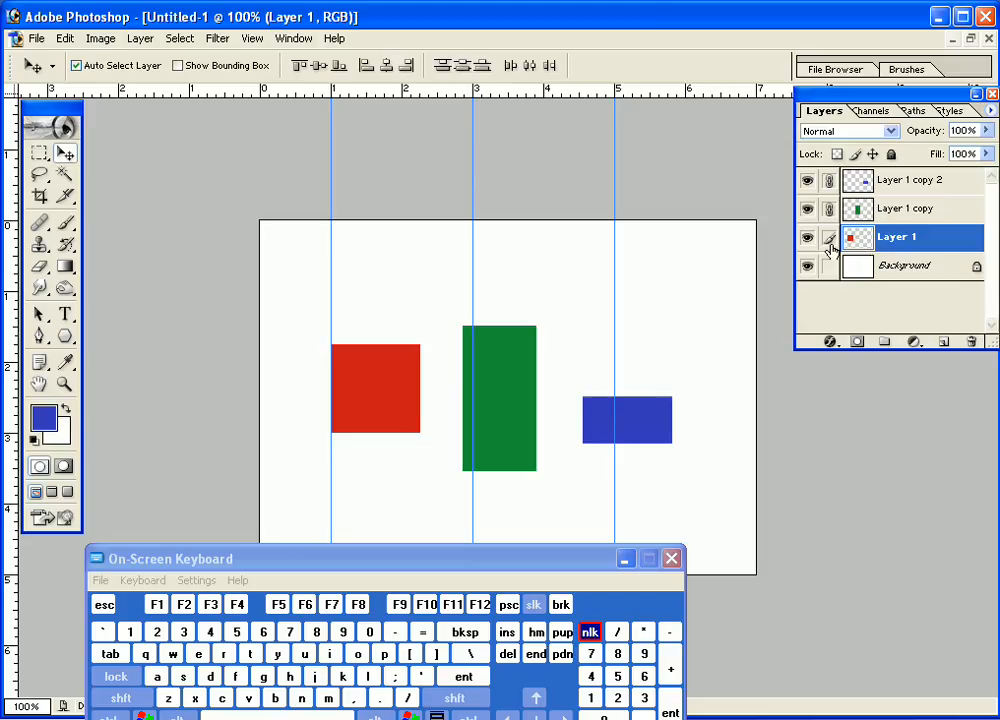
pyautogui.click(829, 180)
pyautogui.click(829, 209)
pyautogui.click(829, 209)
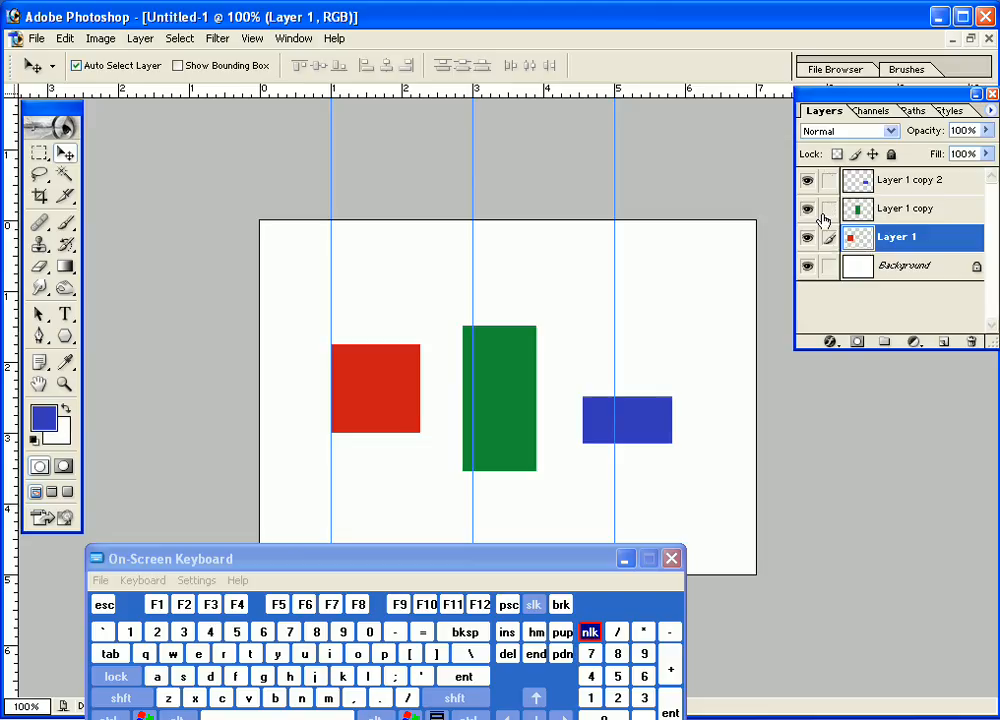
pyautogui.click(829, 180)
pyautogui.click(829, 209)
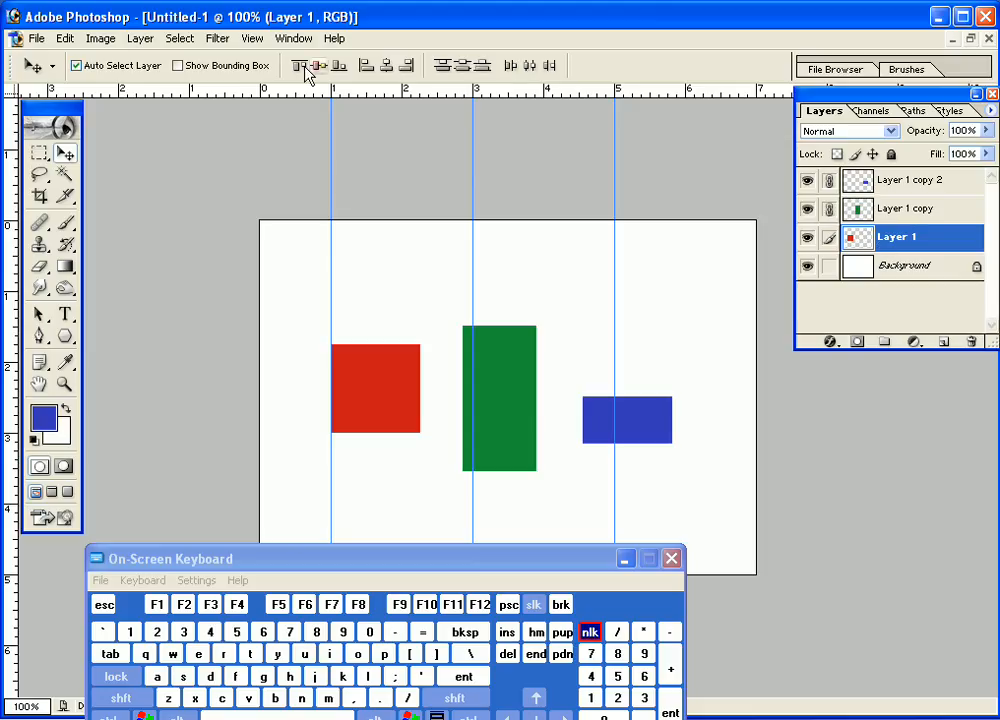
pyautogui.click(829, 180)
pyautogui.click(829, 208)
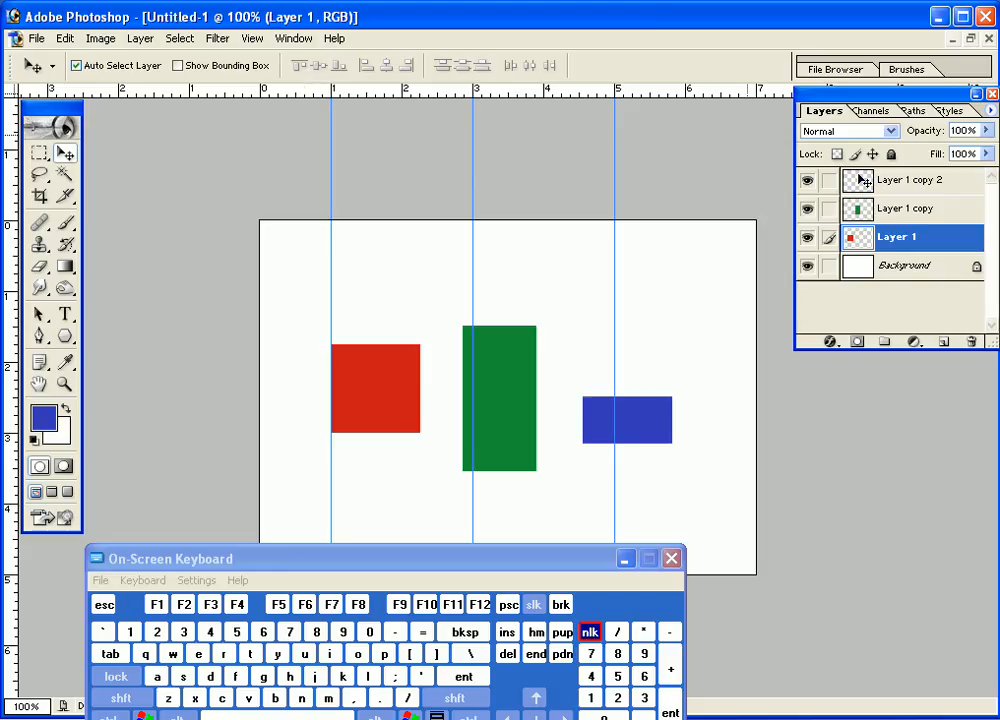
# Link Layer 1 copy and Layer 1 copy 2 to Layer 1, and hide the Background layer
pyautogui.click(828, 209)
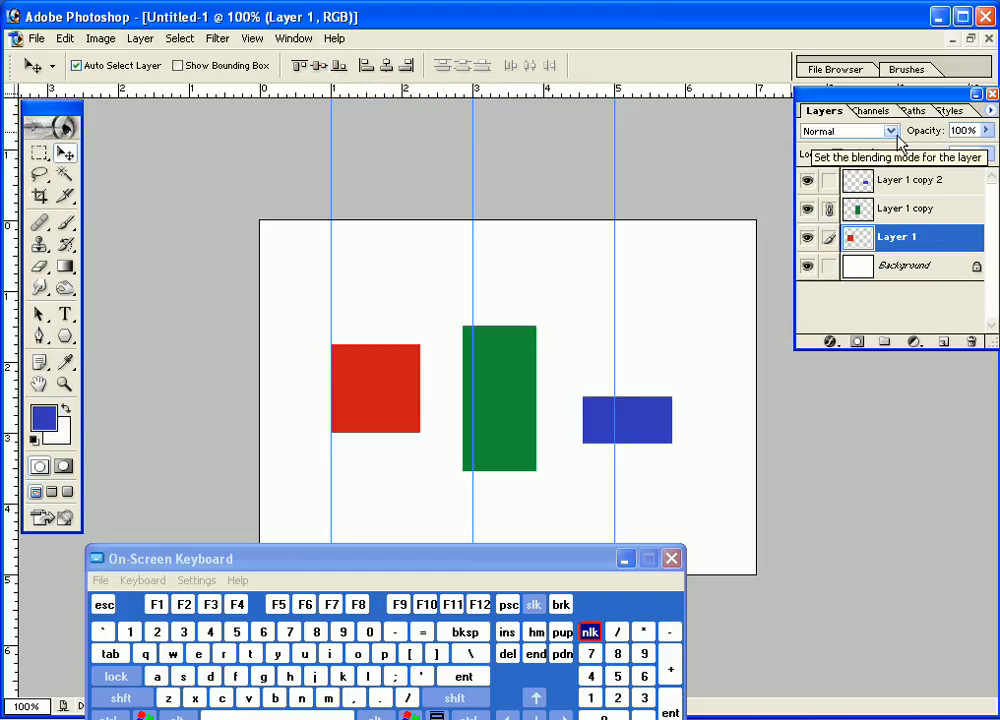
pyautogui.click(829, 208)
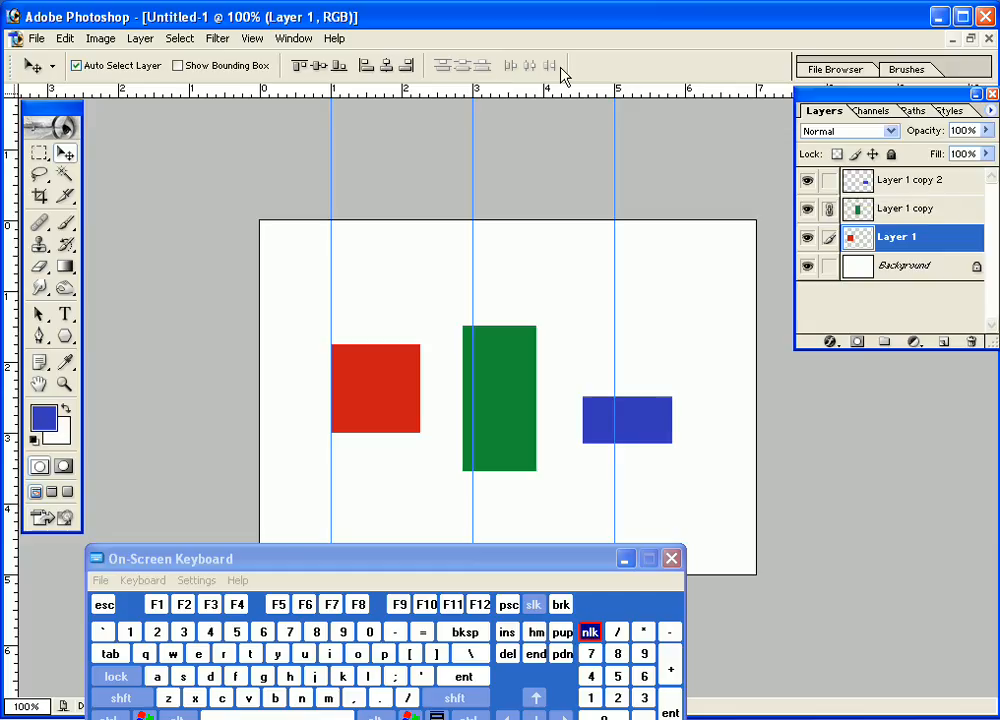
pyautogui.click(829, 181)
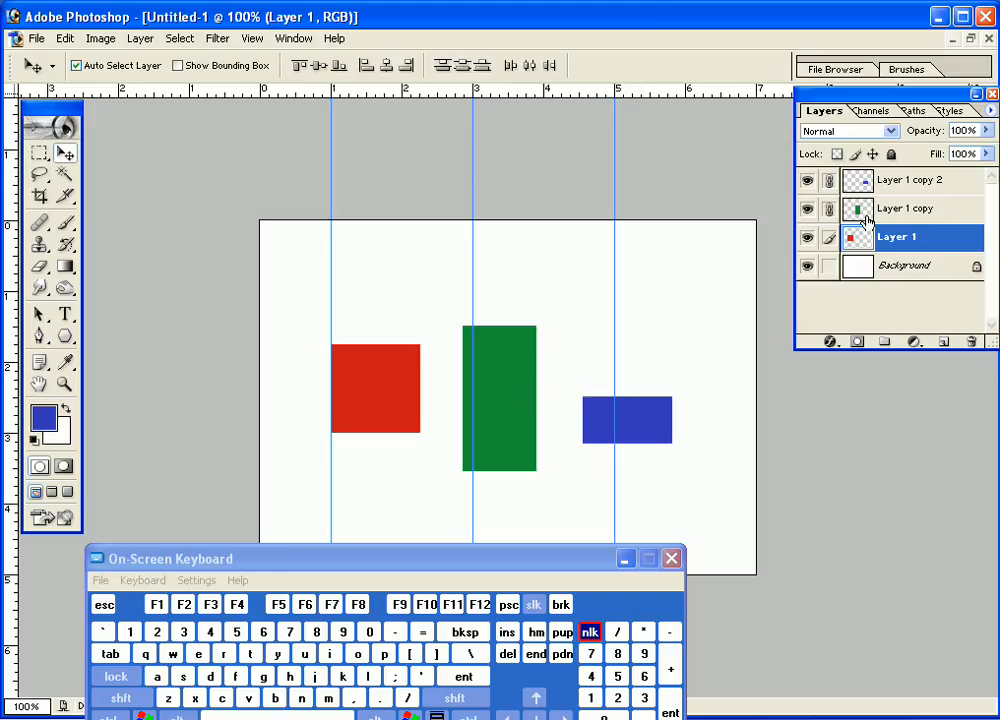
pyautogui.click(806, 266)
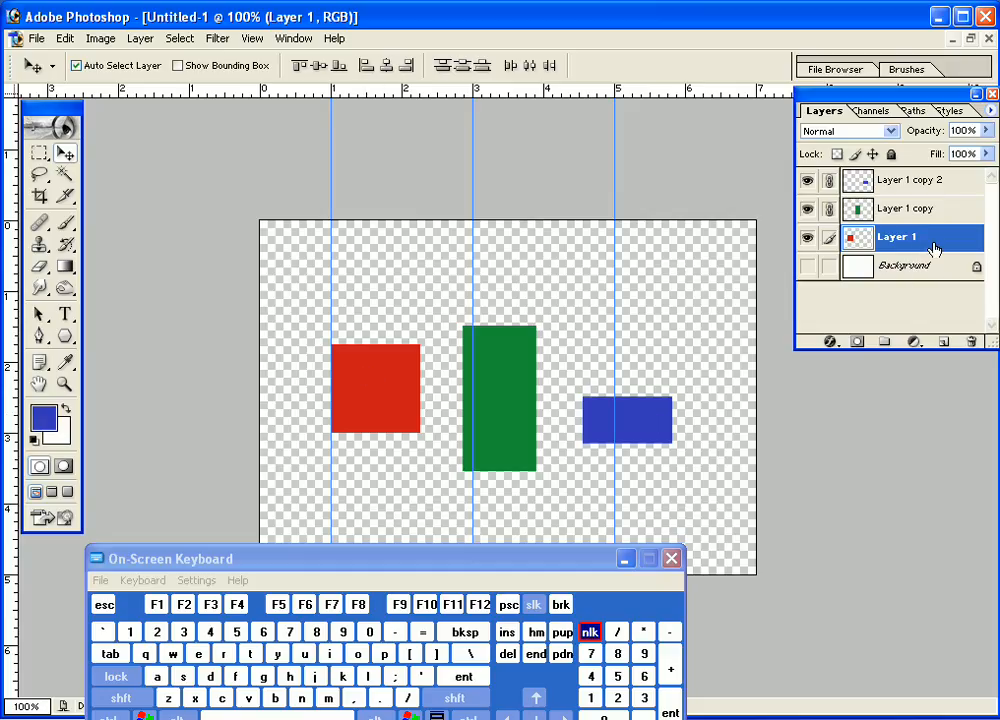
# Align the linked shapes by their top edges, then by their vertical centers, and add a horizontal guide through their middles
pyautogui.click(297, 67)
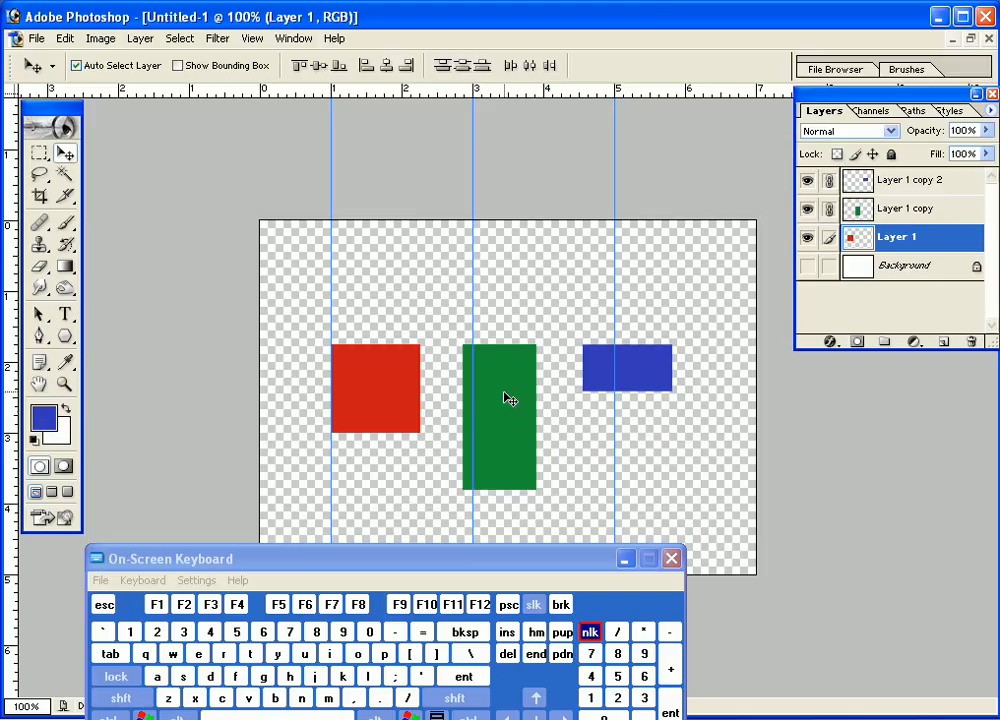
pyautogui.click(321, 66)
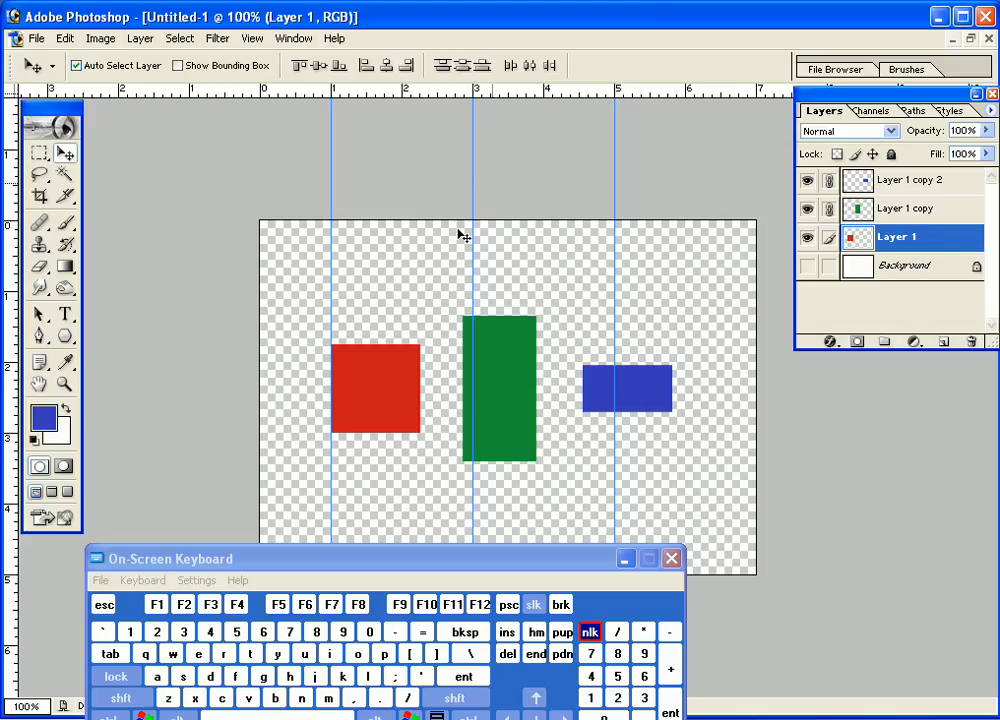
pyautogui.moveTo(598, 95); pyautogui.dragTo(519, 387)
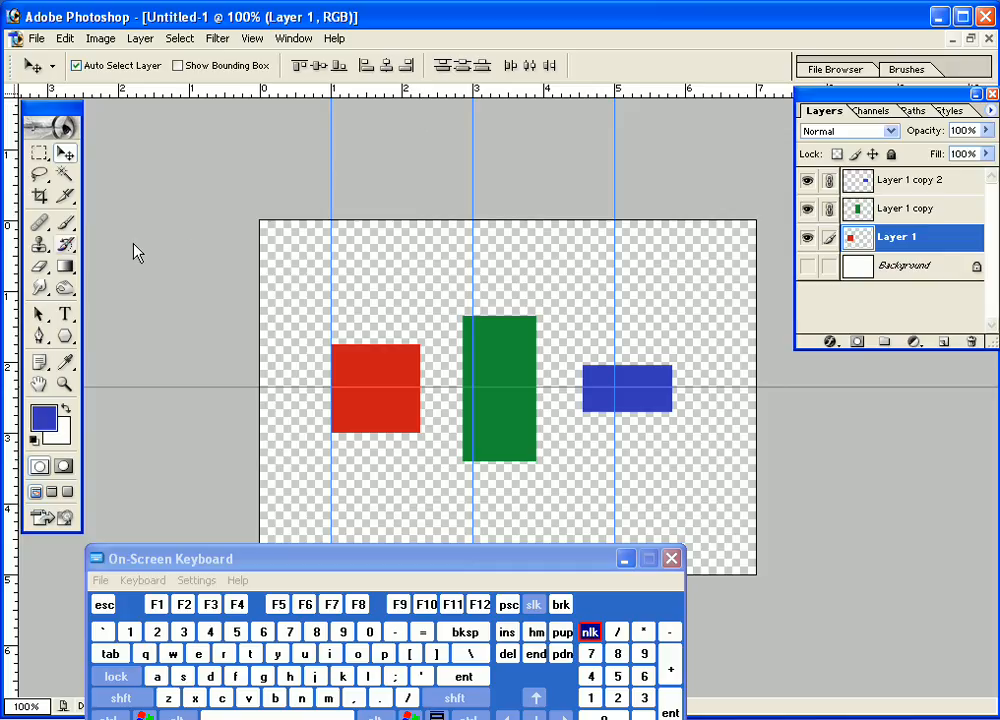
# On a new layer above the Background, marquee-select a tall rectangle between the red and green shapes and fill it with default black
pyautogui.click(924, 268)
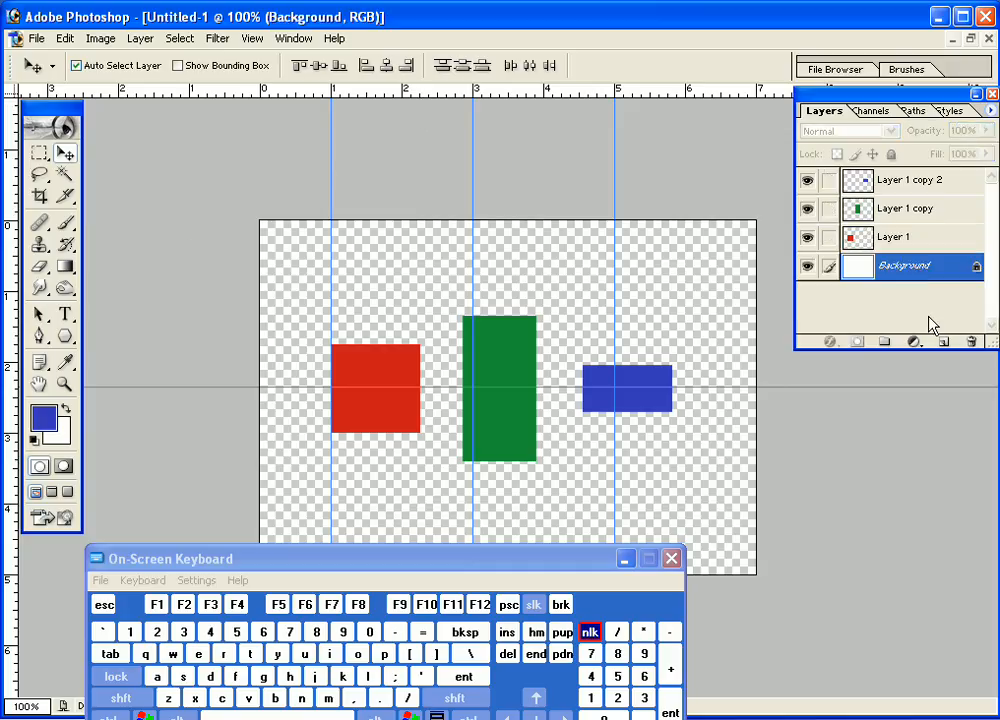
pyautogui.click(941, 343)
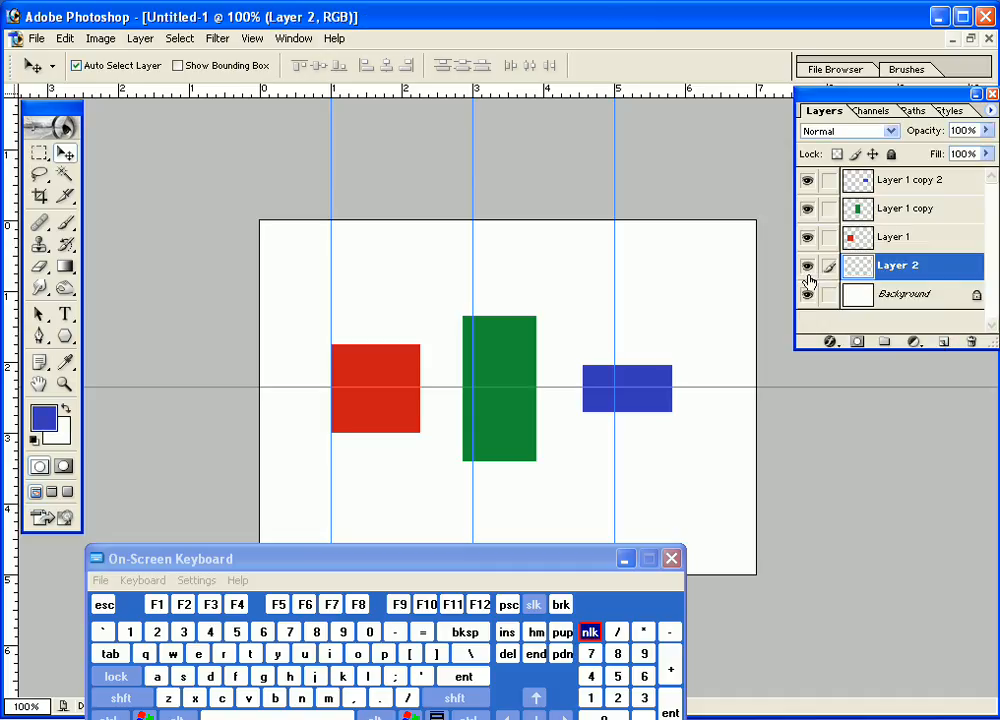
pyautogui.click(39, 152)
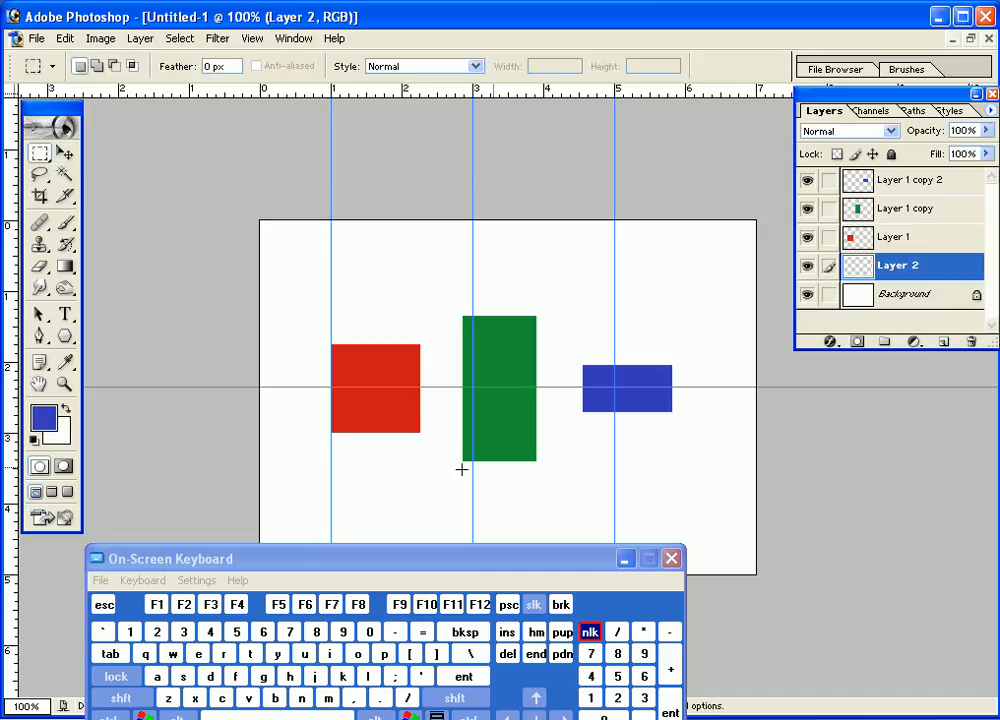
pyautogui.moveTo(423, 472); pyautogui.dragTo(463, 298)
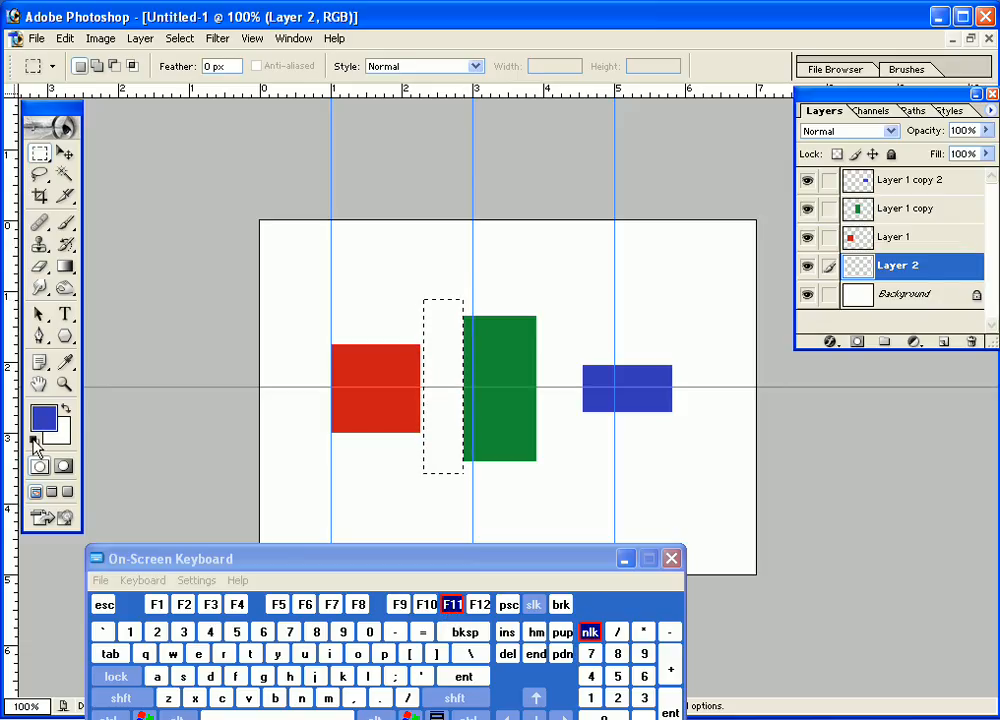
pyautogui.click(35, 437)
pyautogui.click(506, 656)
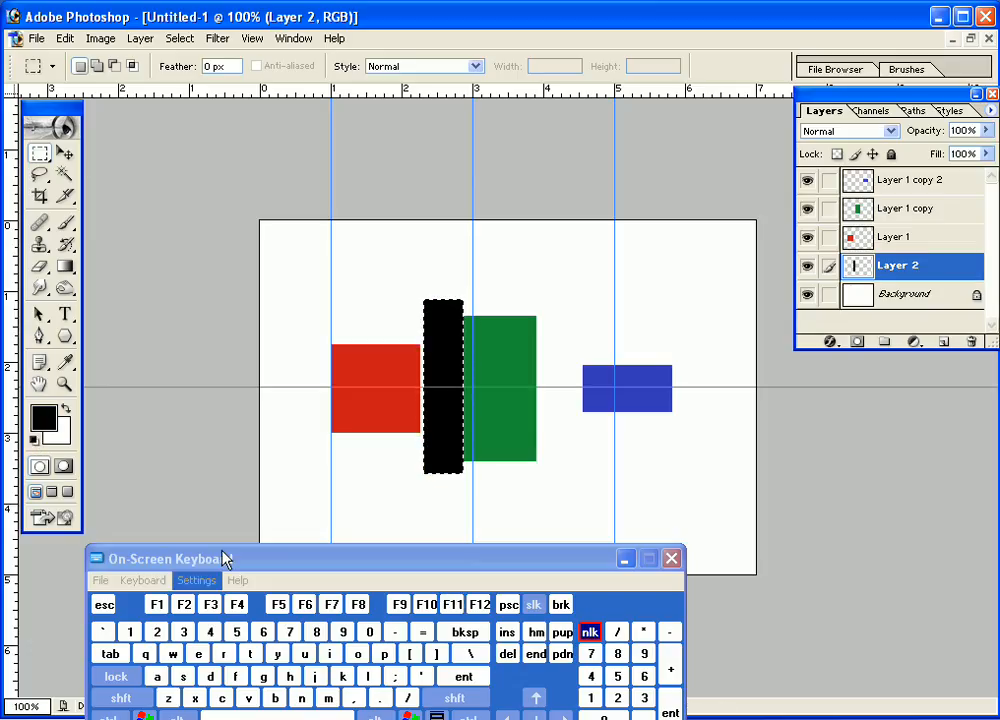
# Deselect, show the black rectangle's bounding box, and stretch it upward and leftward to about 110% width and 112% height
pyautogui.click(210, 676)
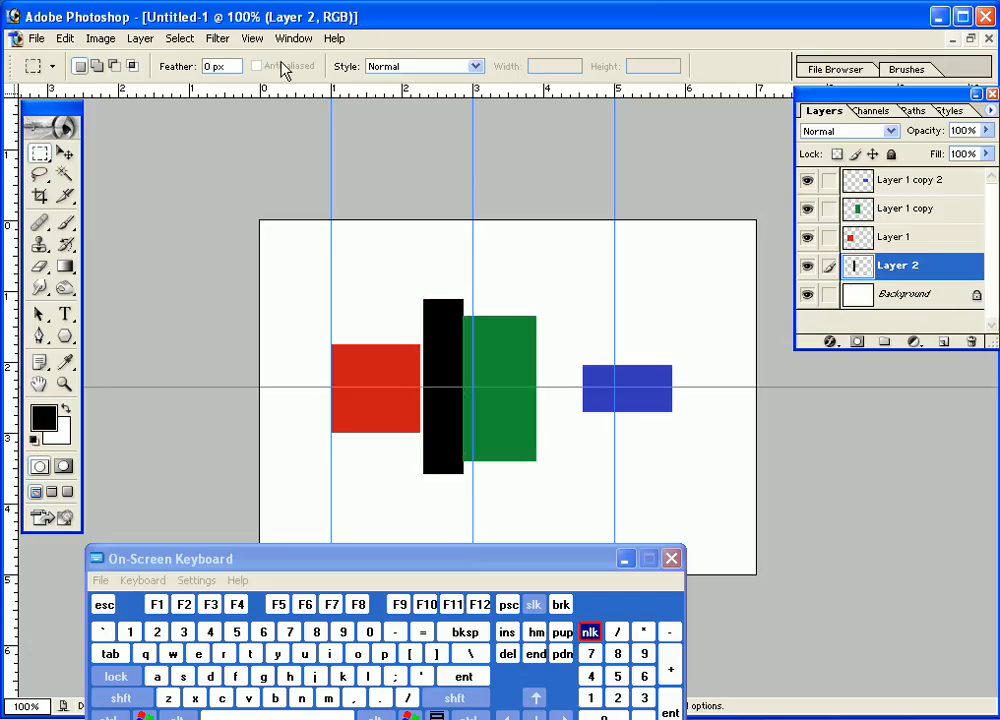
pyautogui.click(64, 152)
pyautogui.click(245, 66)
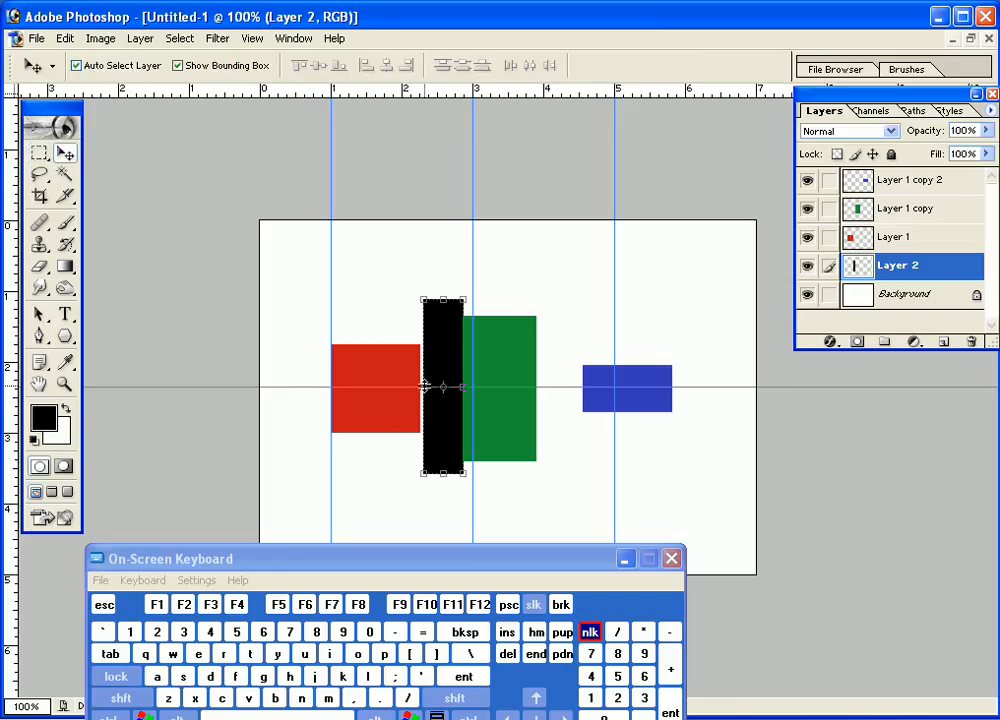
pyautogui.moveTo(424, 386); pyautogui.dragTo(424, 385)
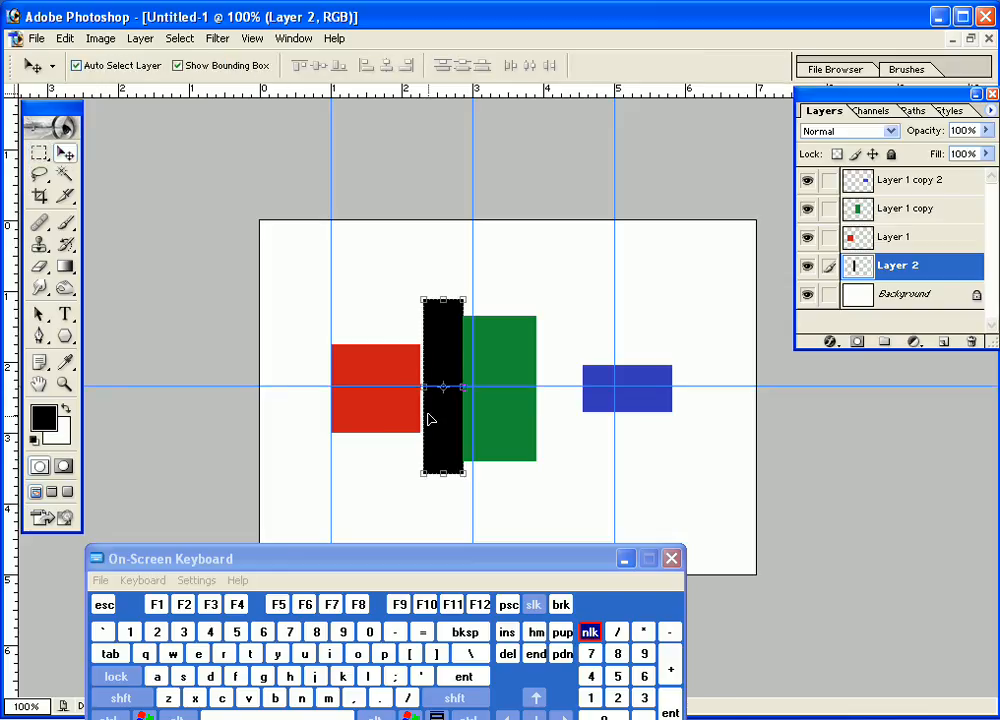
pyautogui.click(446, 293)
pyautogui.moveTo(446, 291); pyautogui.dragTo(446, 276)
pyautogui.moveTo(424, 375); pyautogui.dragTo(420, 375)
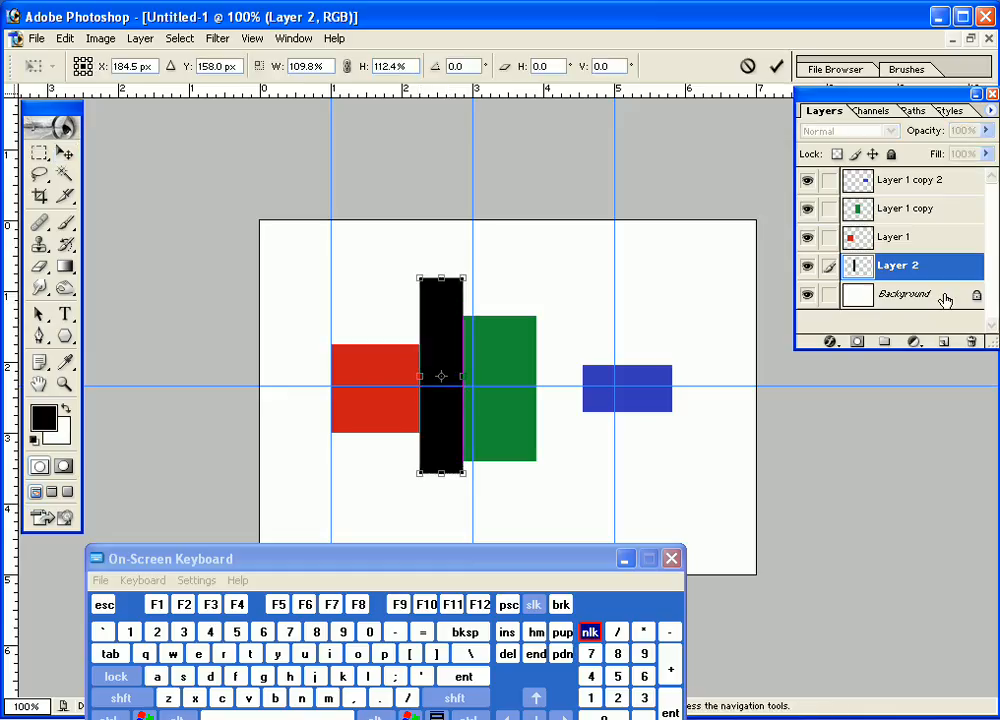
pyautogui.doubleClick(447, 322)
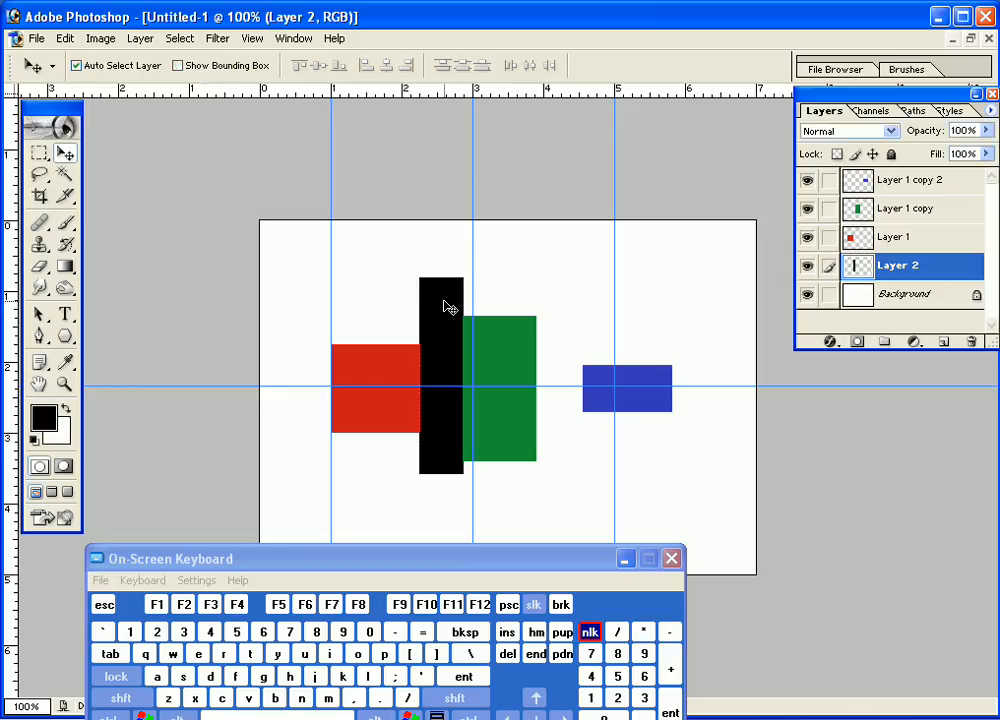
# Move the black rectangle straight down and narrow it to about 96% width to fit the gap between the red and green shapes
pyautogui.moveTo(447, 307); pyautogui.dragTo(444, 412)
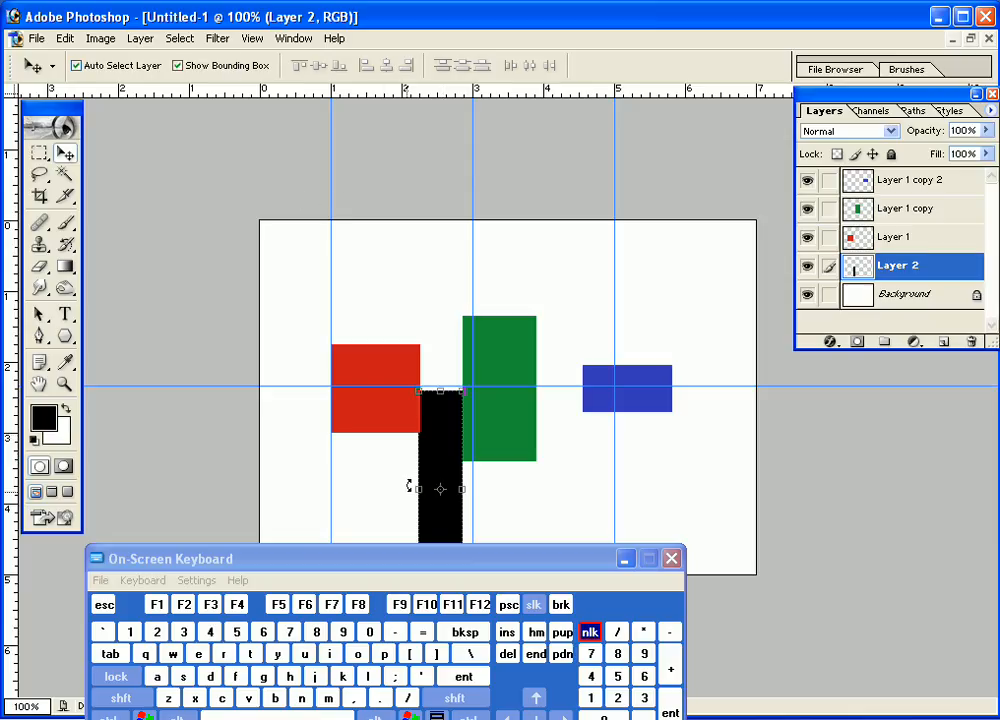
pyautogui.hotkey('ctrl', 't')
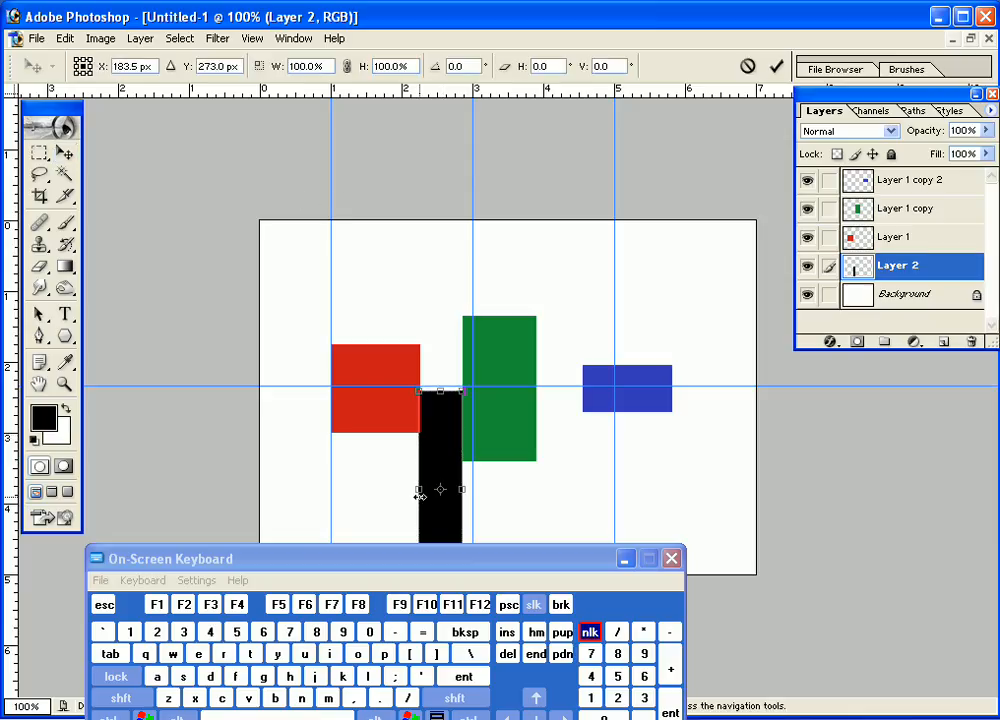
pyautogui.moveTo(420, 493); pyautogui.dragTo(423, 492)
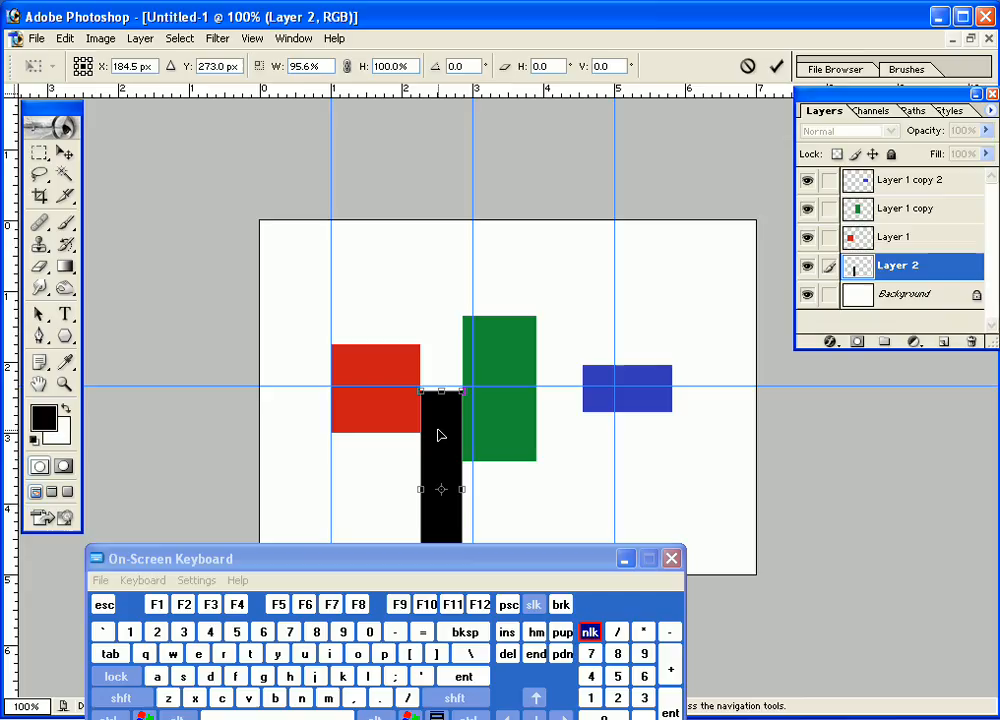
pyautogui.press('Return')
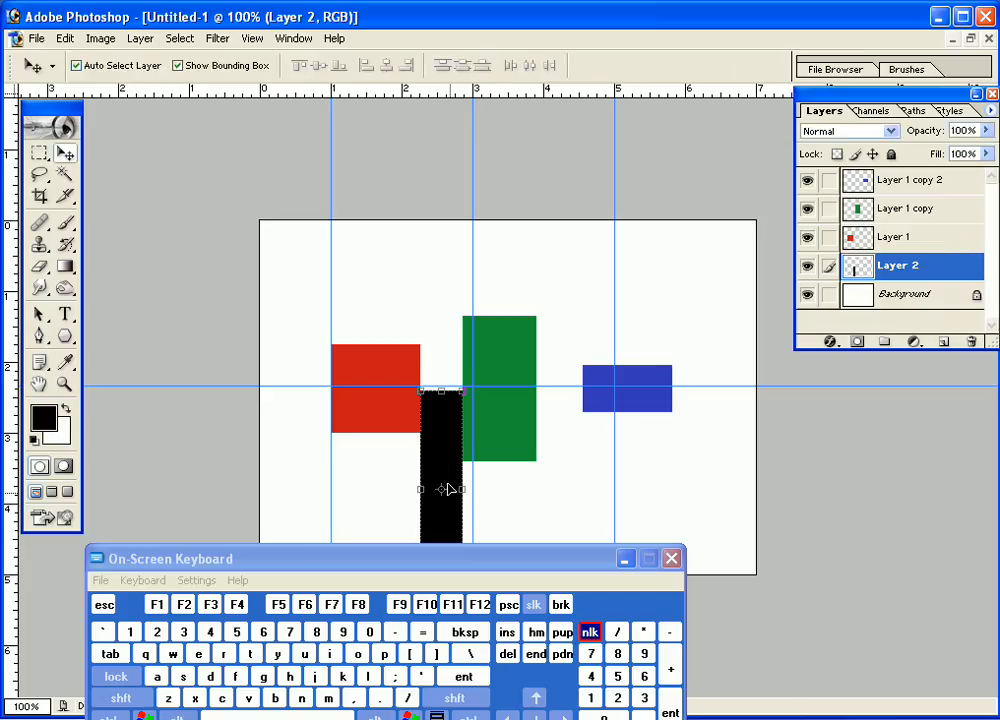
# Move the black rectangle between the green and blue shapes, and hide its bounding box and Layer 2
pyautogui.moveTo(532, 490); pyautogui.dragTo(572, 481)
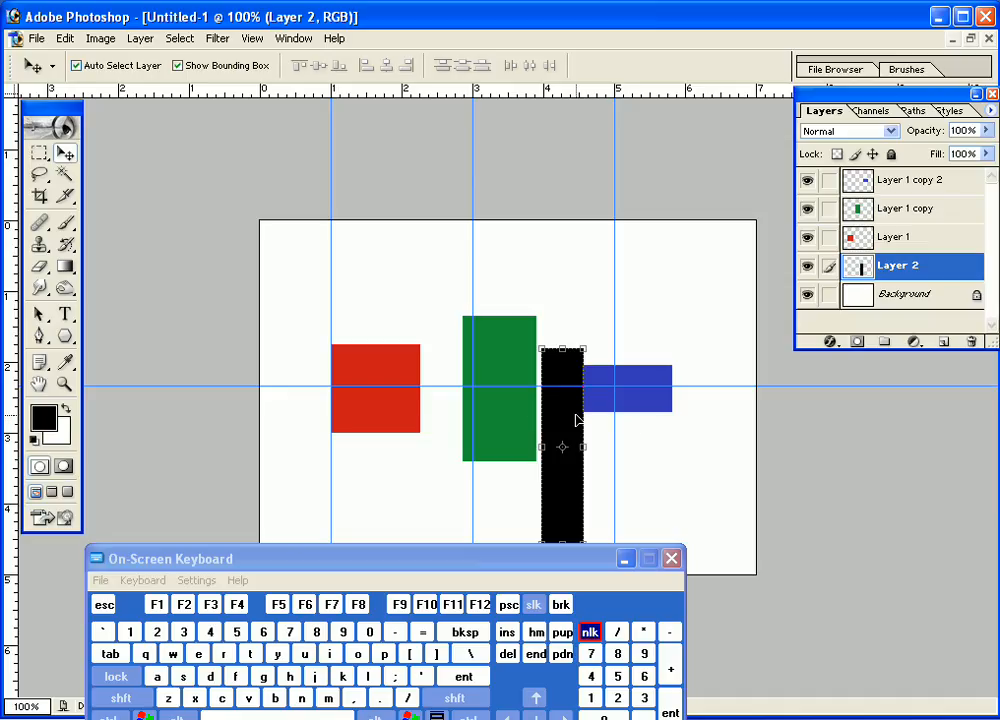
pyautogui.click(178, 66)
pyautogui.click(806, 267)
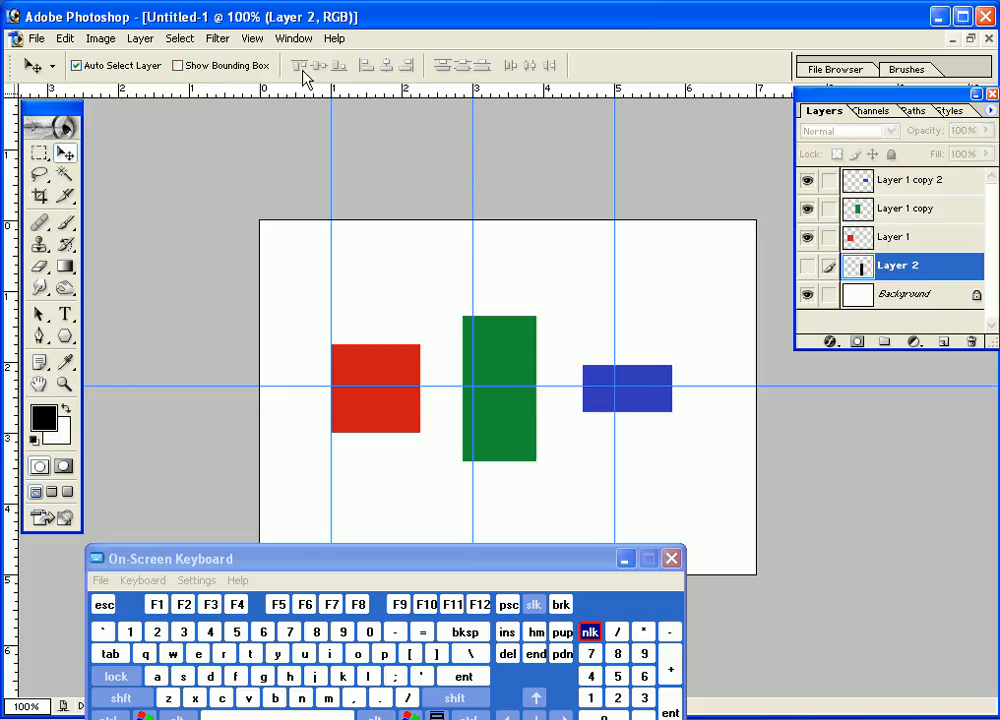
# With Layer 1 active, align the linked shapes by bottom edges, then left edges, horizontal centers and right edges
pyautogui.click(873, 243)
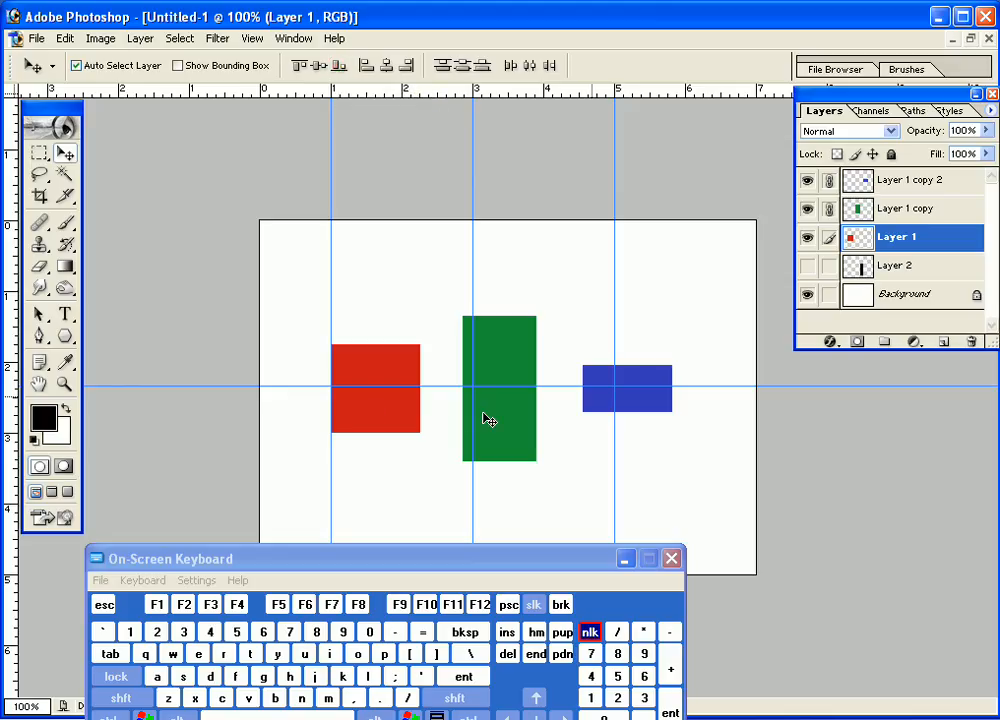
pyautogui.click(340, 66)
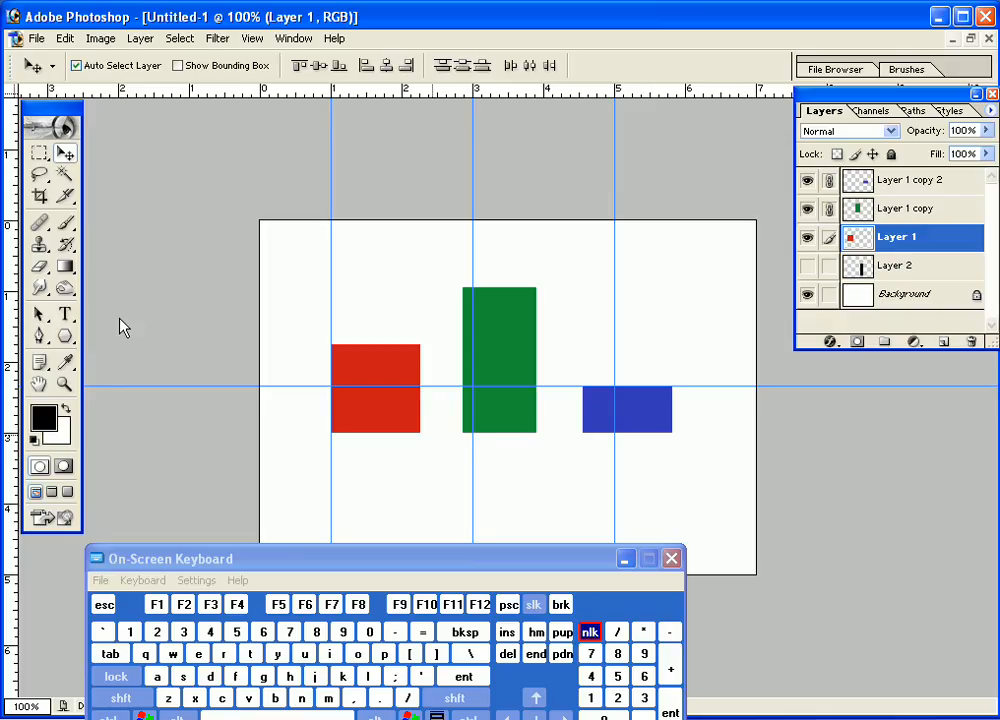
pyautogui.click(364, 72)
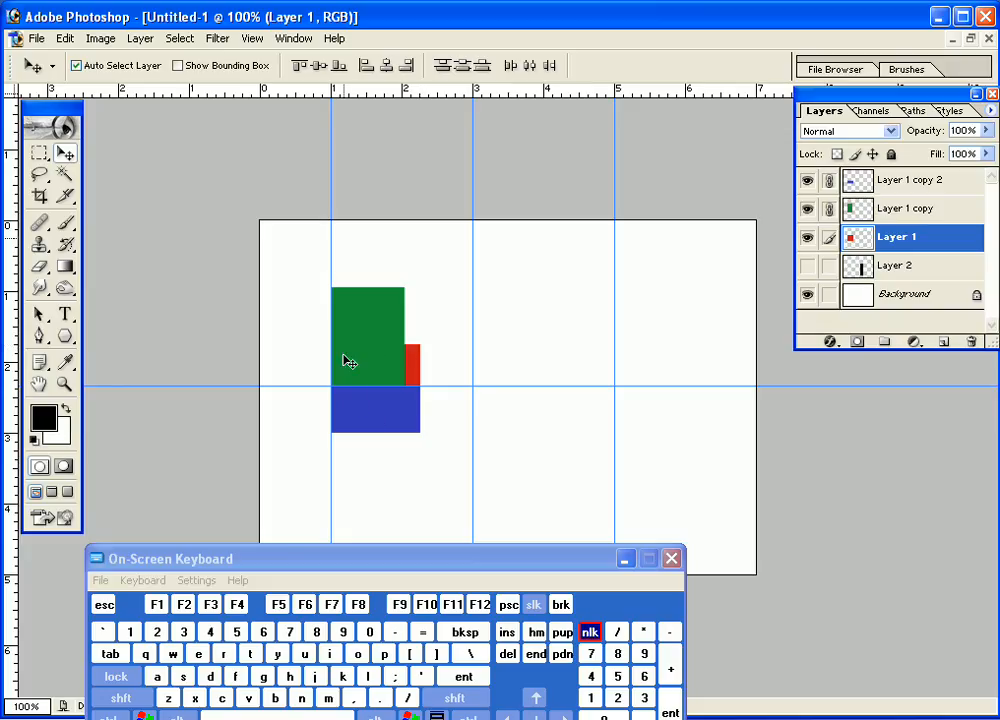
pyautogui.click(390, 66)
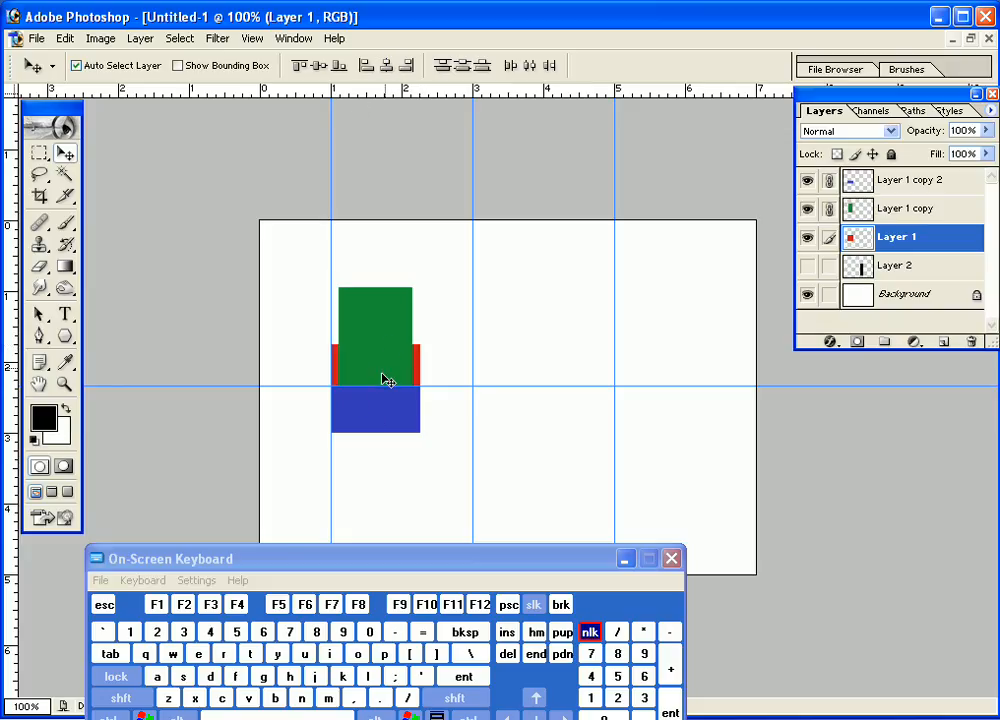
pyautogui.click(406, 66)
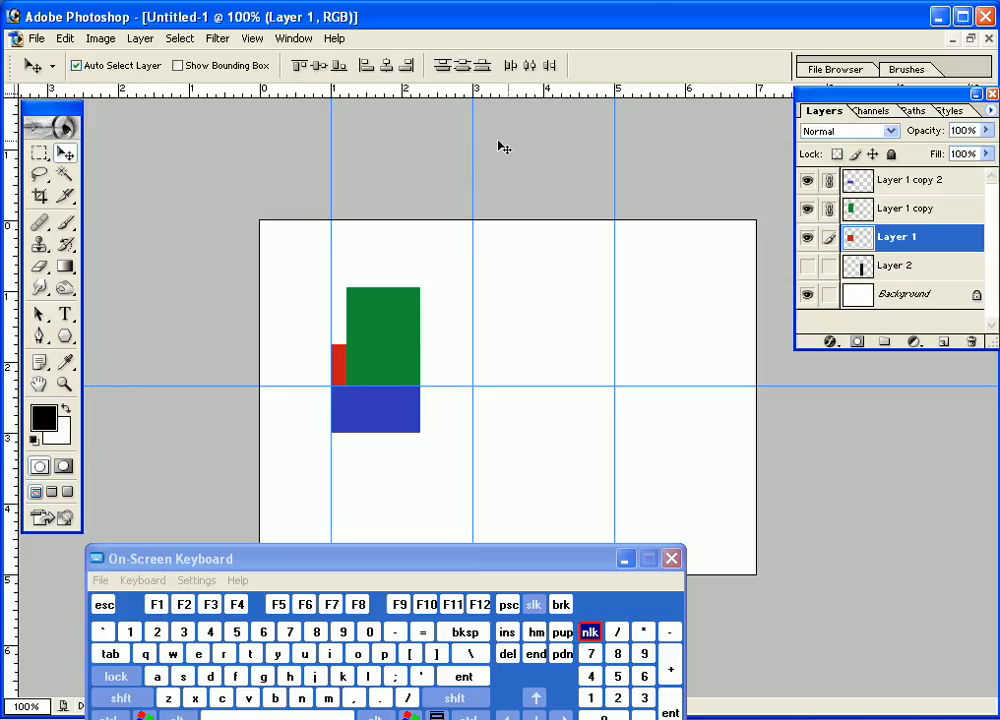
# Remove the vertical guides at 3 and 5 from the canvas
pyautogui.moveTo(471, 151); pyautogui.dragTo(6, 134)
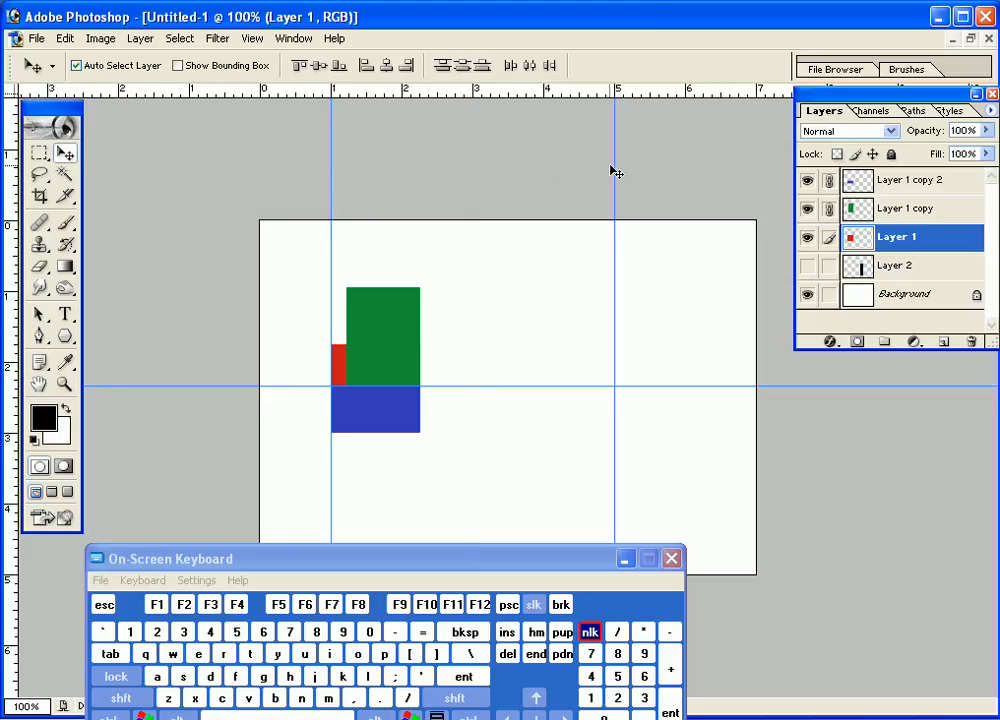
pyautogui.moveTo(614, 166); pyautogui.dragTo(14, 135)
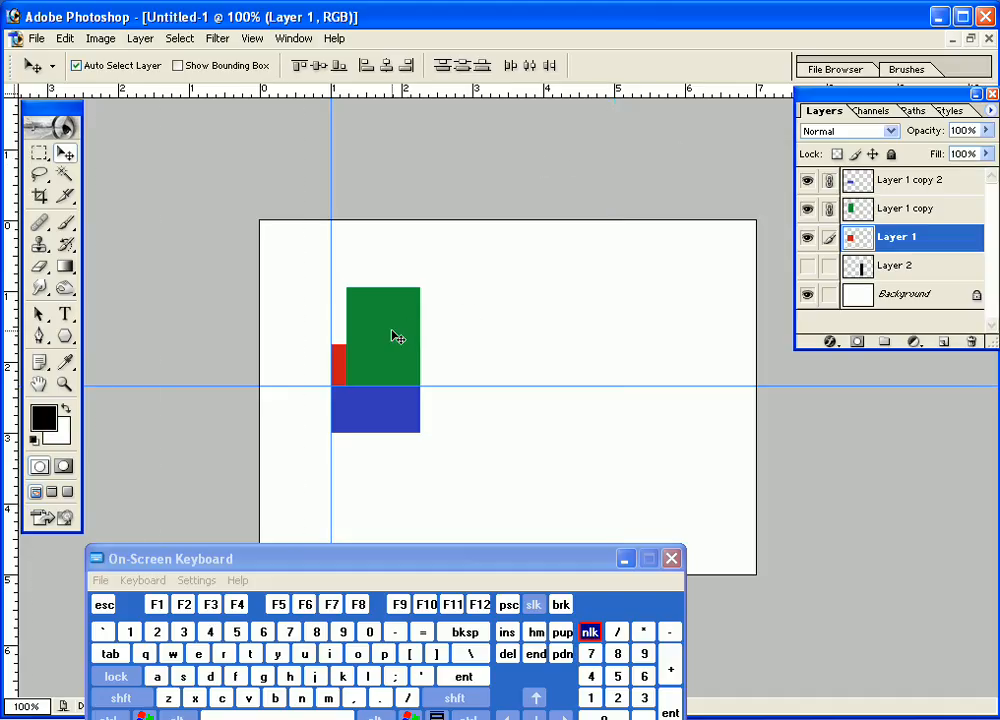
pyautogui.moveTo(397, 337); pyautogui.dragTo(558, 339)
pyautogui.click(120, 698)
pyautogui.click(198, 654)
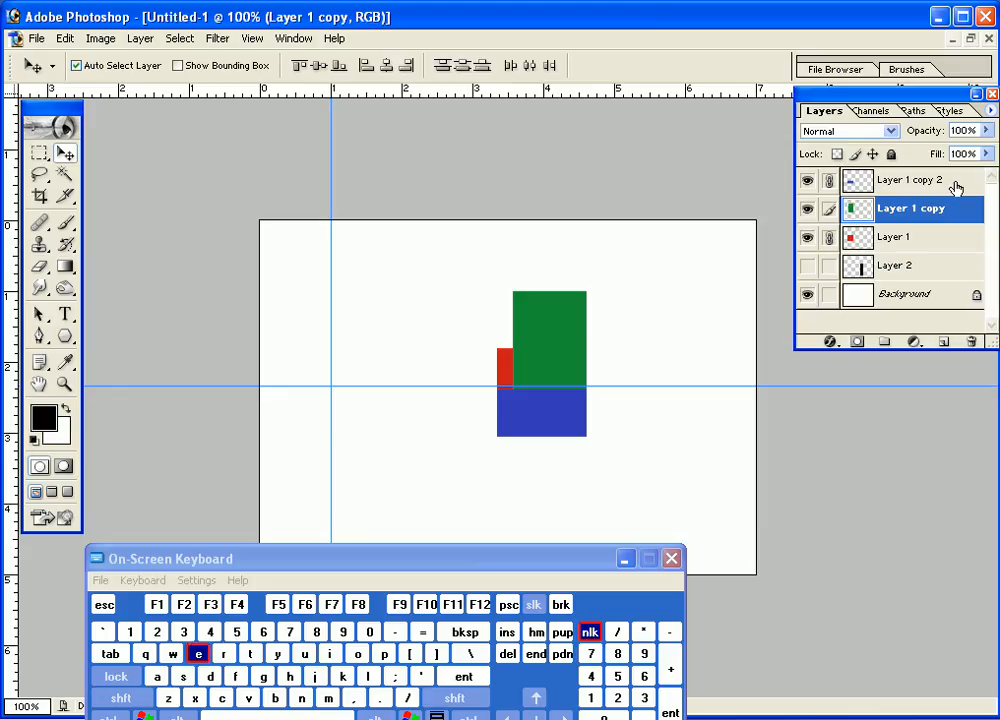
# Unlink all three shape layers and spread the green and blue rectangles out to the right, below the raised horizontal guide
pyautogui.click(829, 180)
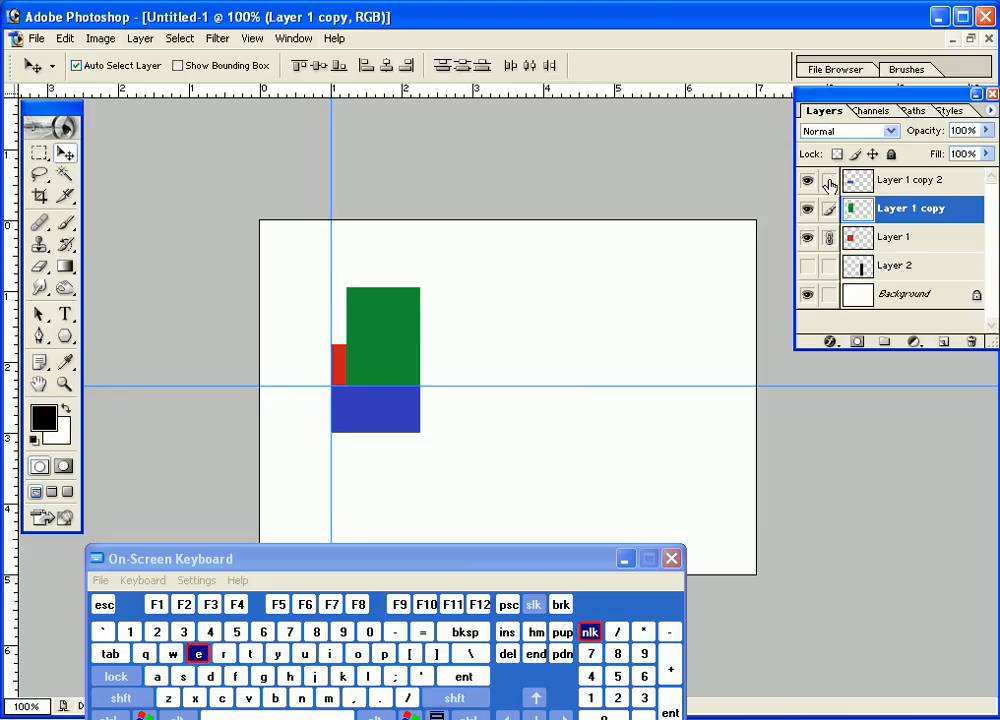
pyautogui.click(829, 238)
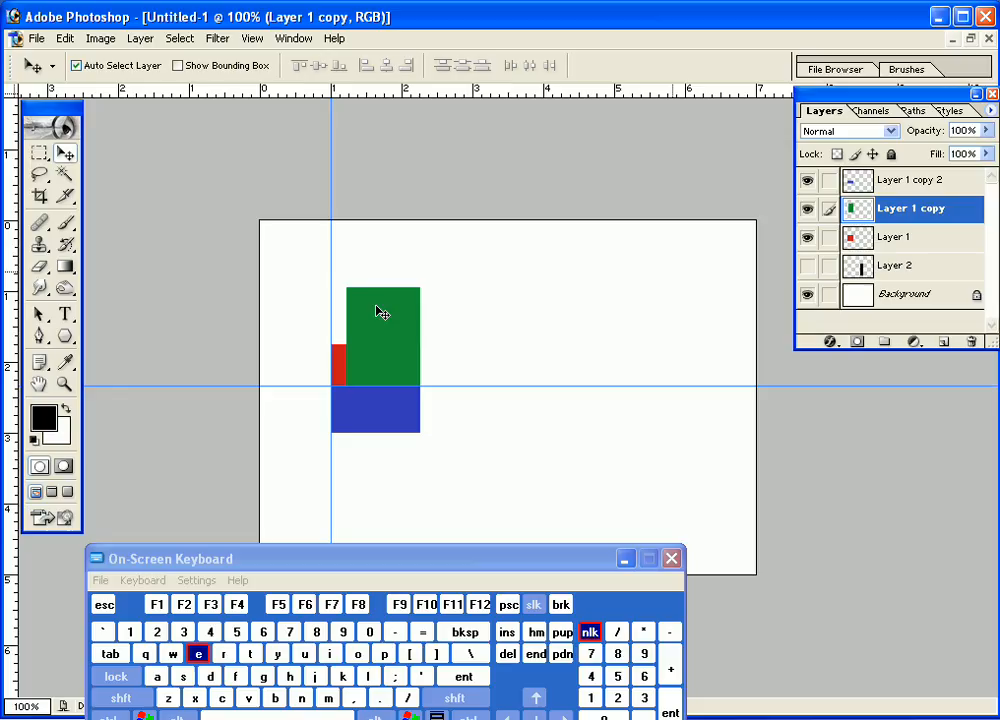
pyautogui.moveTo(391, 340); pyautogui.dragTo(594, 367)
pyautogui.moveTo(342, 391); pyautogui.dragTo(442, 434)
pyautogui.moveTo(483, 387); pyautogui.dragTo(496, 248)
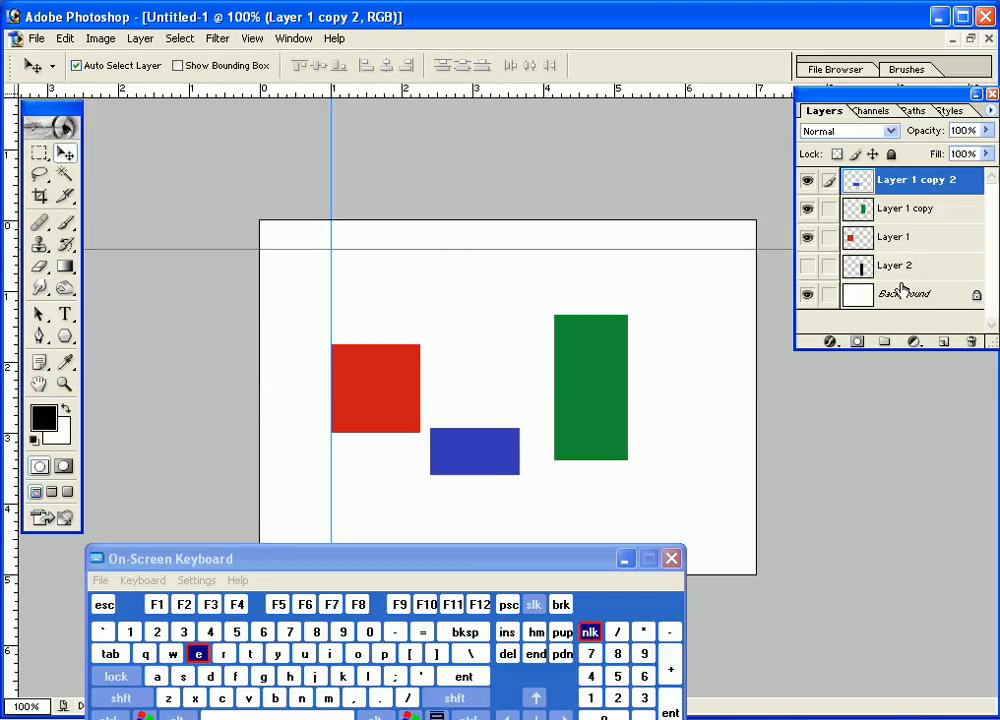
# Link Layer 1 copy and Layer 1 copy 2 to Layer 1, and distribute the shapes by their top edges
pyautogui.click(906, 246)
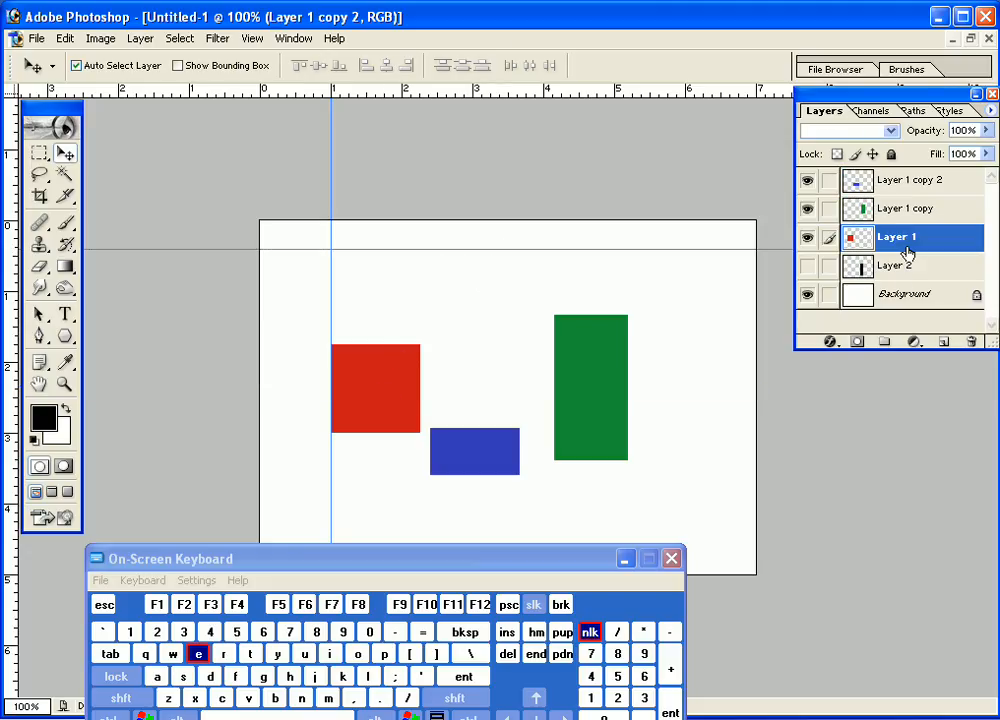
pyautogui.click(829, 180)
pyautogui.click(829, 208)
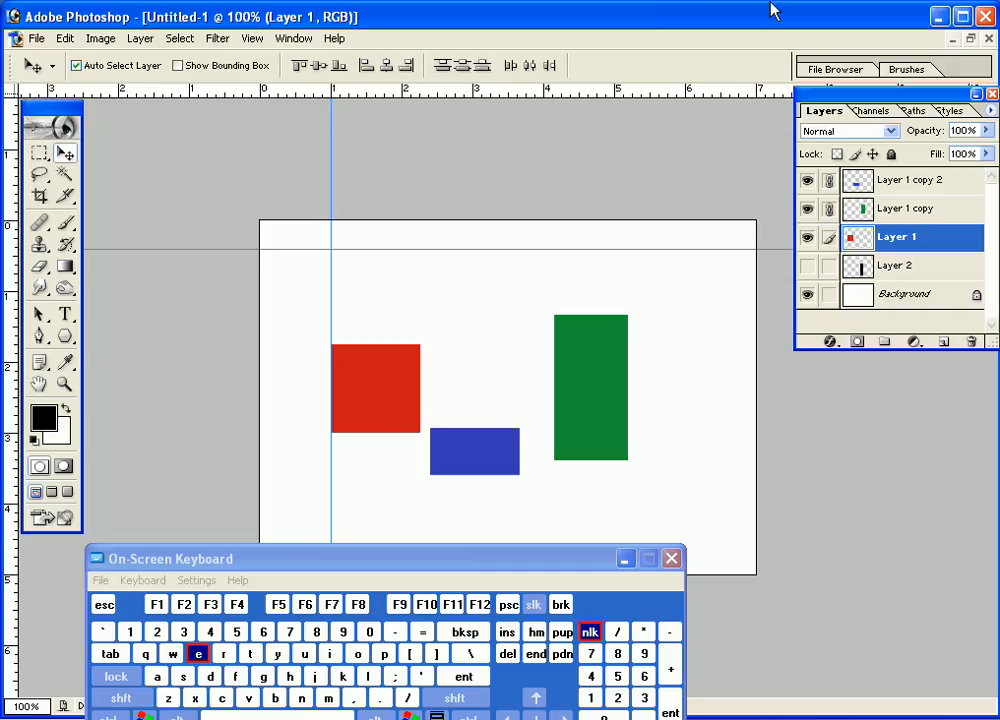
pyautogui.click(447, 66)
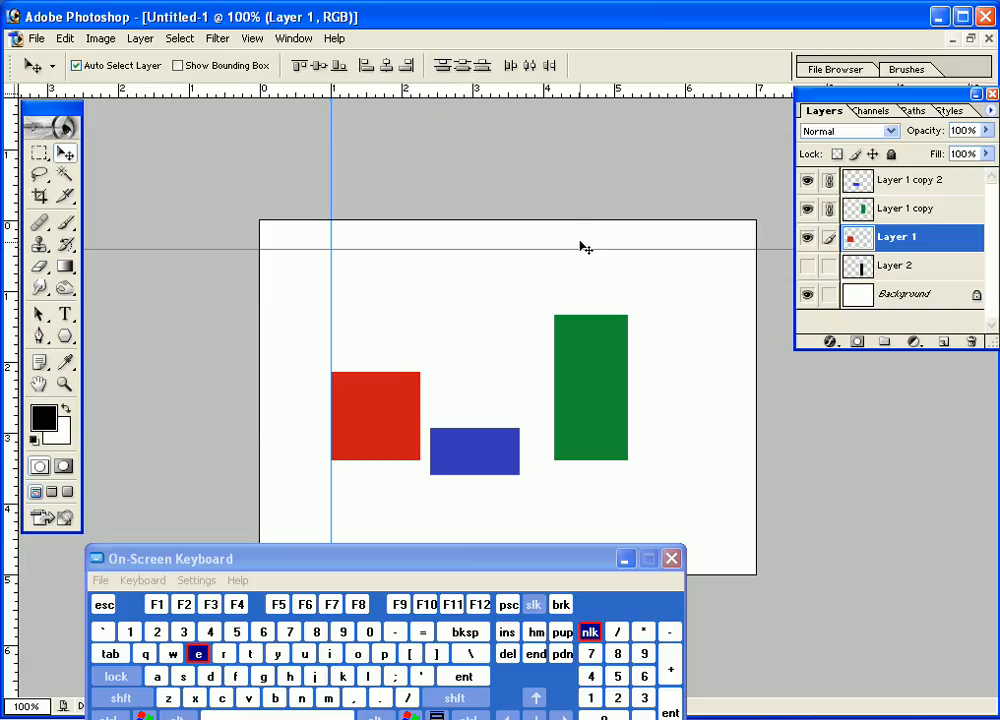
# Place horizontal guides along the top edges of the red, green and blue shapes
pyautogui.moveTo(580, 247); pyautogui.dragTo(556, 314)
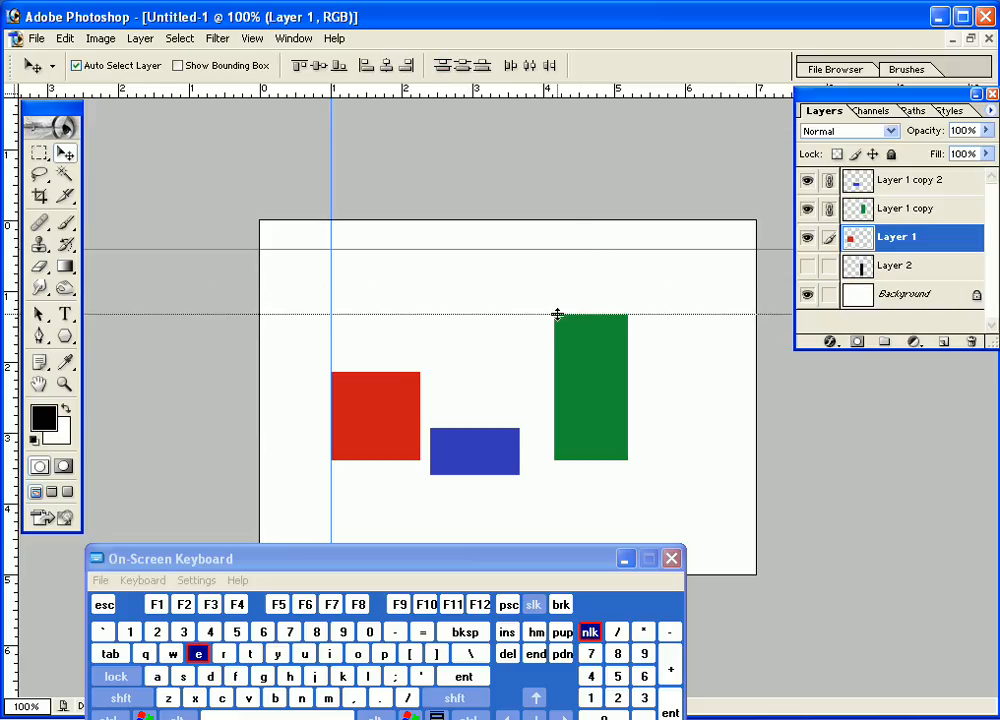
pyautogui.moveTo(466, 314); pyautogui.dragTo(464, 371)
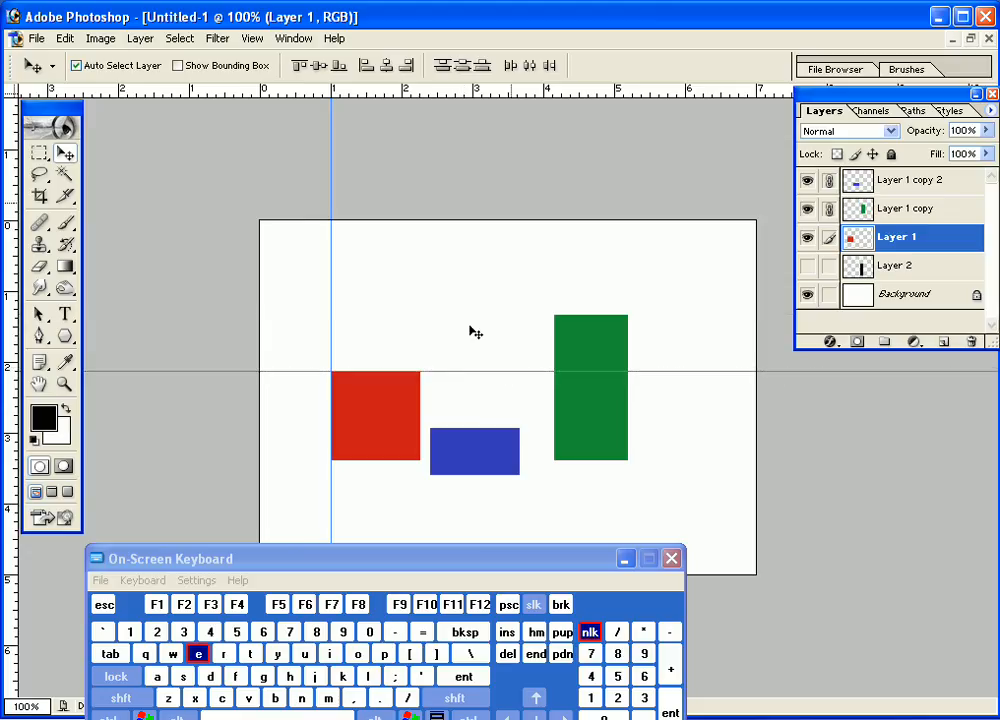
pyautogui.moveTo(553, 93); pyautogui.dragTo(505, 315)
pyautogui.moveTo(574, 93); pyautogui.dragTo(481, 428)
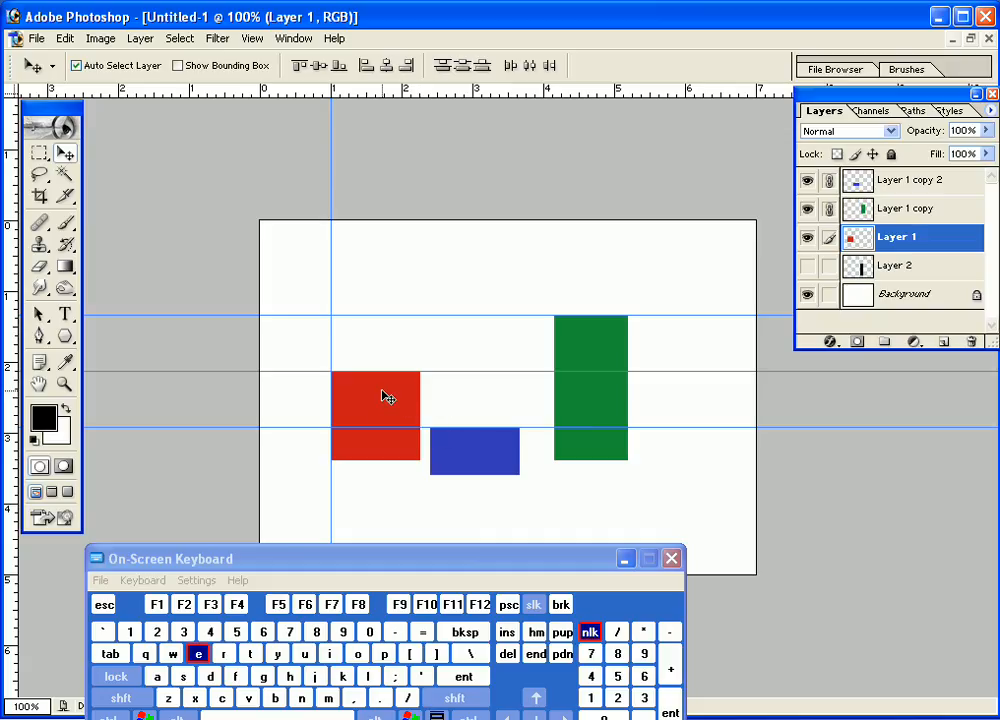
# Move the On-Screen Keyboard up and nudge the linked shapes down by two large increments
pyautogui.moveTo(534, 575); pyautogui.dragTo(515, 526)
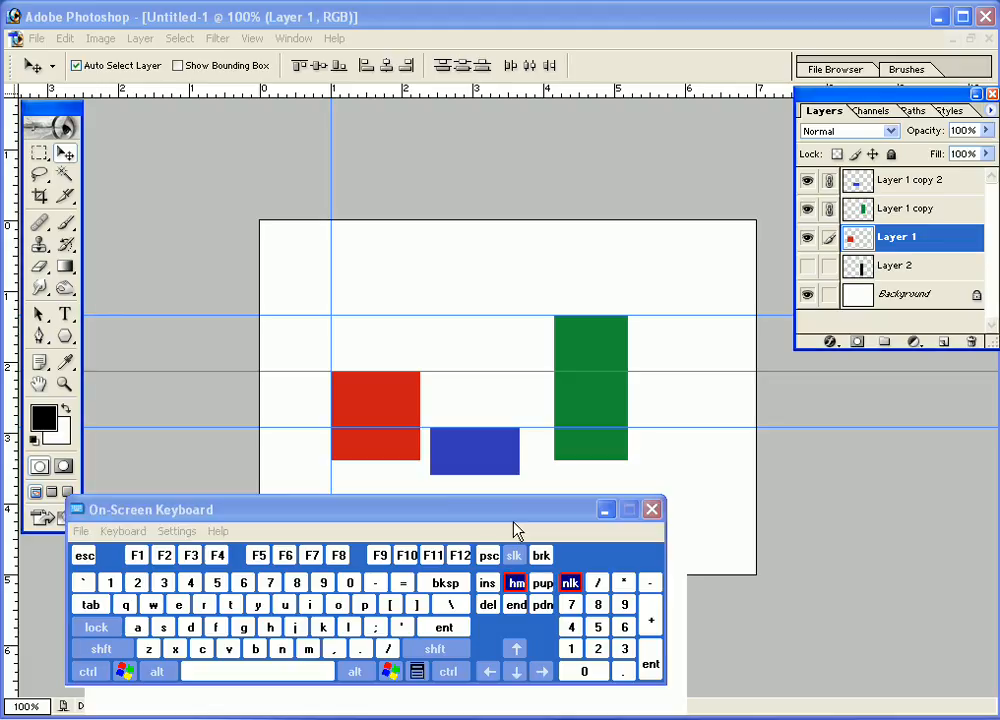
pyautogui.click(515, 671)
pyautogui.press('shift')
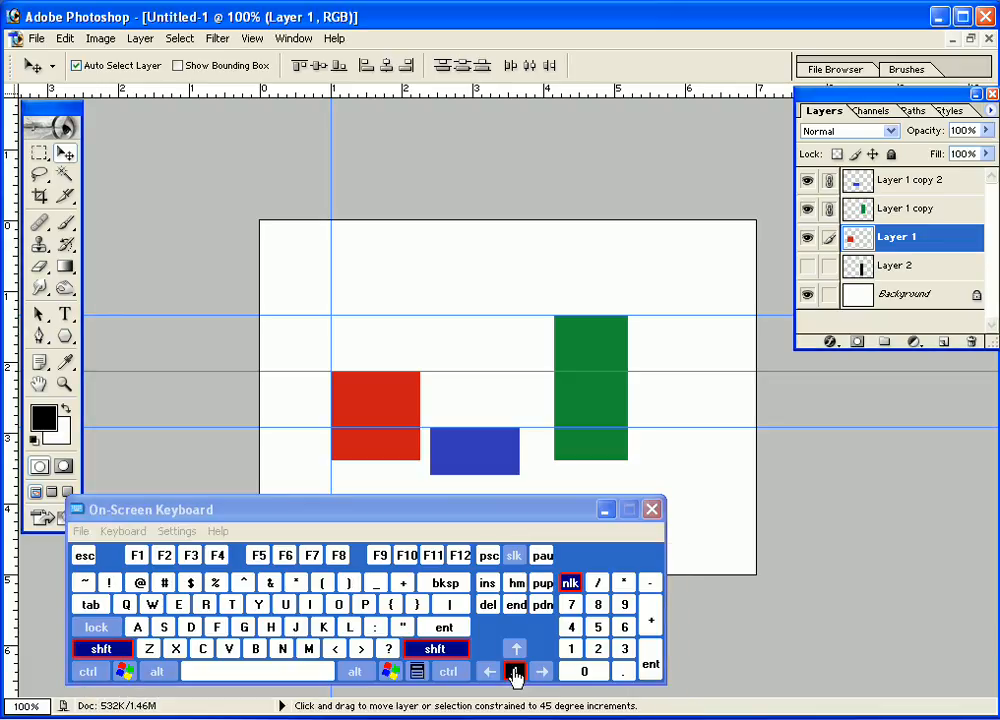
pyautogui.click(515, 671)
pyautogui.click(515, 671)
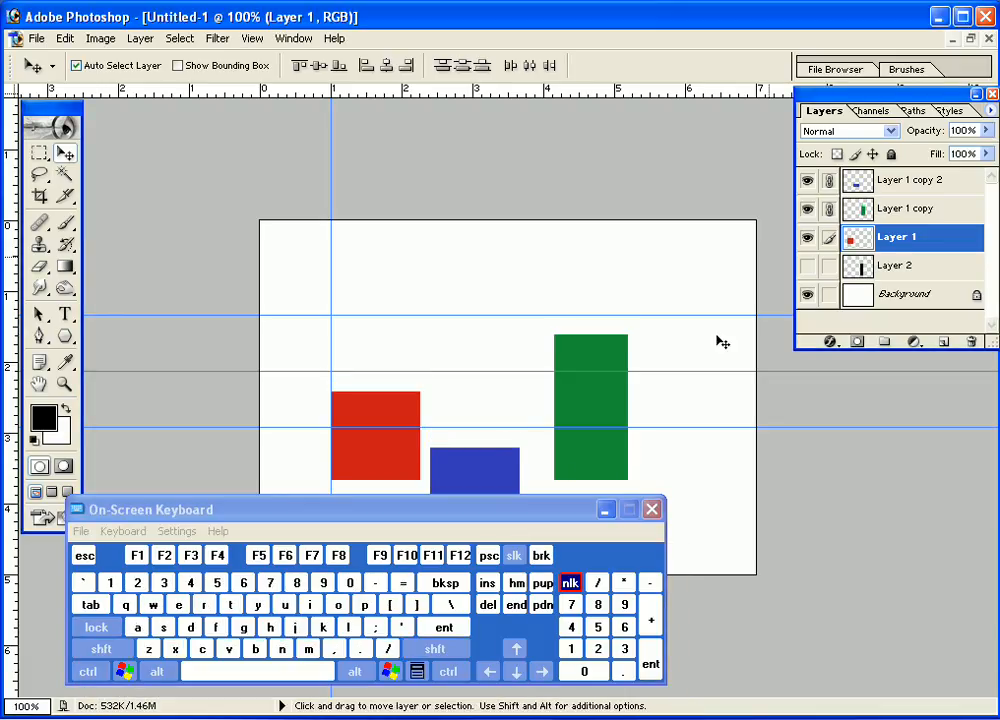
# Unlink Layer 1 copy 2 and Layer 1 copy from Layer 1, and nudge only the red square farther down by two large increments
pyautogui.click(829, 180)
pyautogui.click(829, 209)
pyautogui.click(434, 648)
pyautogui.click(512, 671)
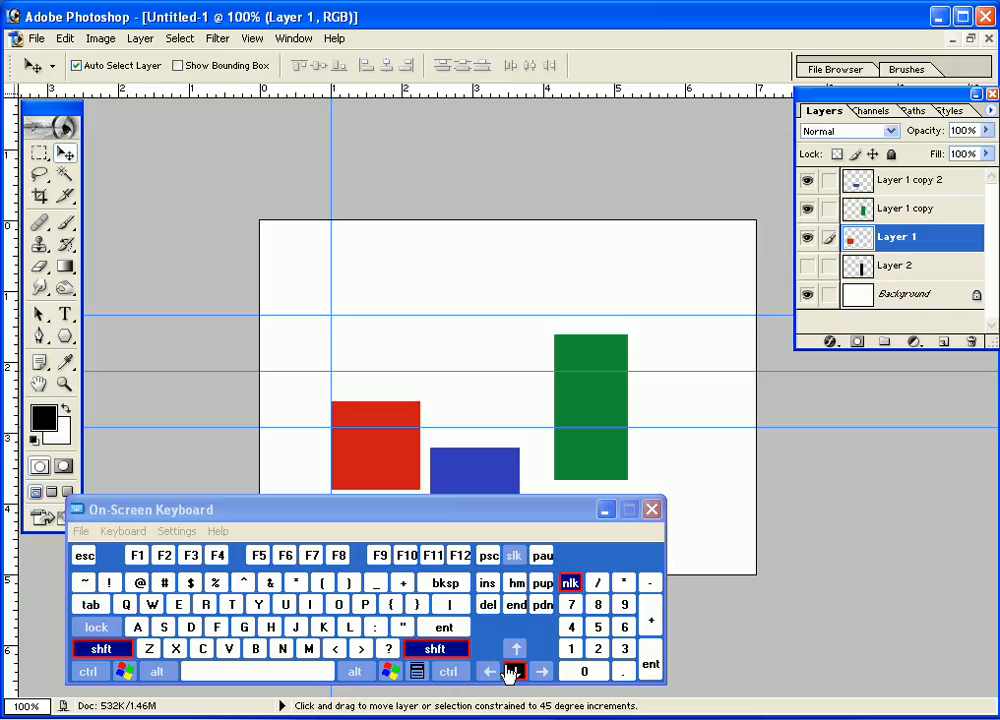
pyautogui.click(512, 671)
# Raise the blue rectangle between the two lower guides, and move the green rectangle's top edge up to the highest horizontal guide
pyautogui.click(475, 487)
pyautogui.moveTo(475, 487); pyautogui.dragTo(473, 422)
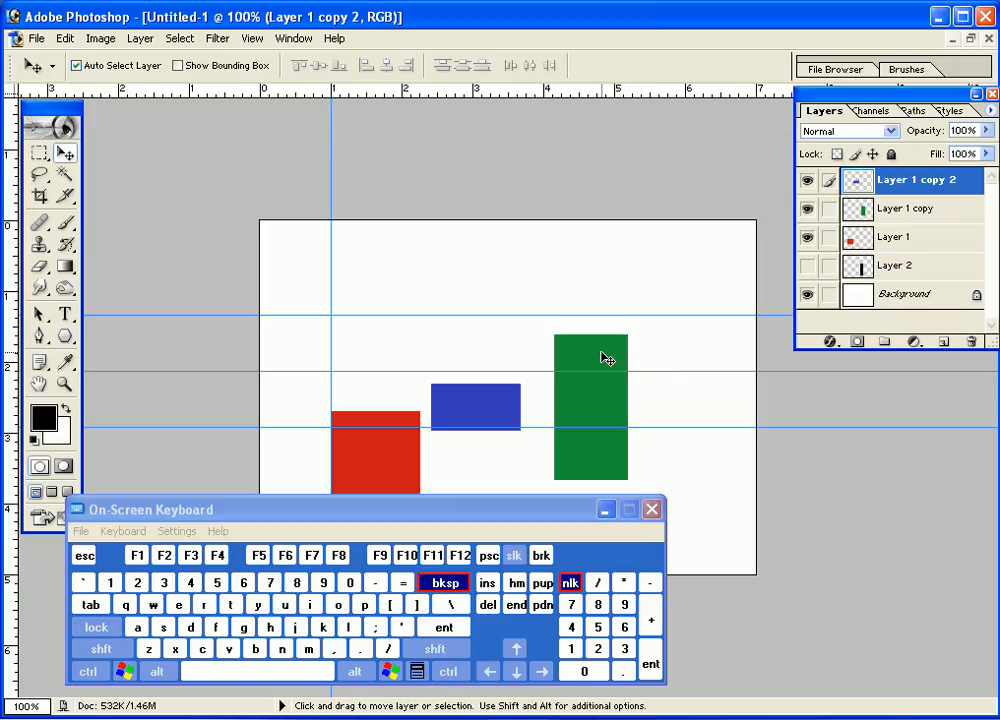
pyautogui.moveTo(600, 357); pyautogui.dragTo(595, 333)
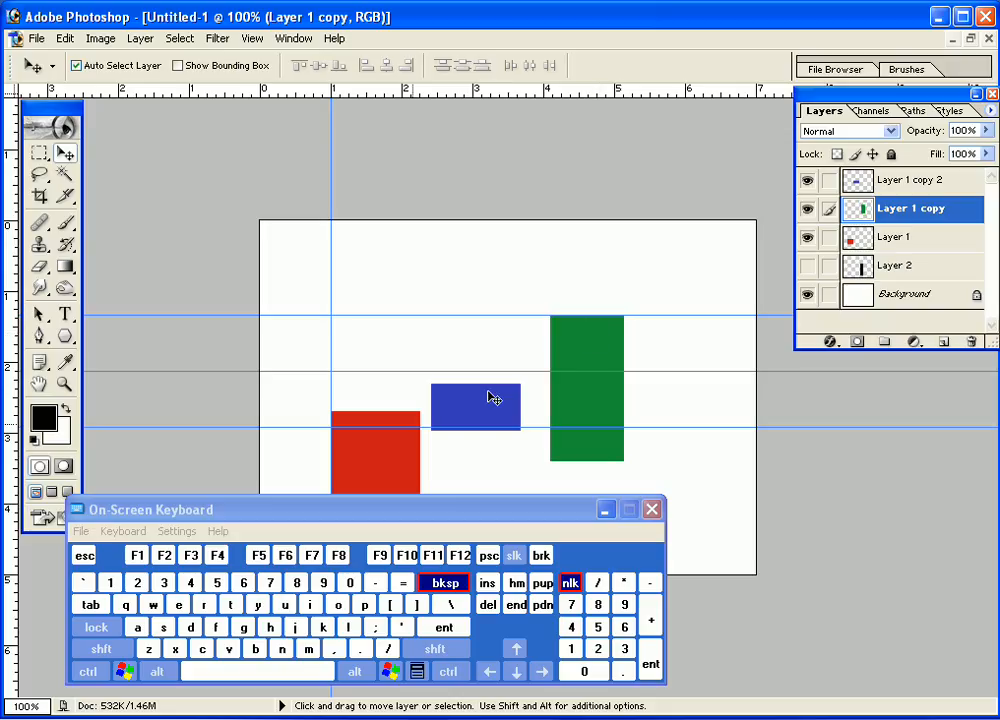
# Link Layer 1 copy 2 and Layer 1 to Layer 1 copy
pyautogui.click(829, 180)
pyautogui.click(828, 236)
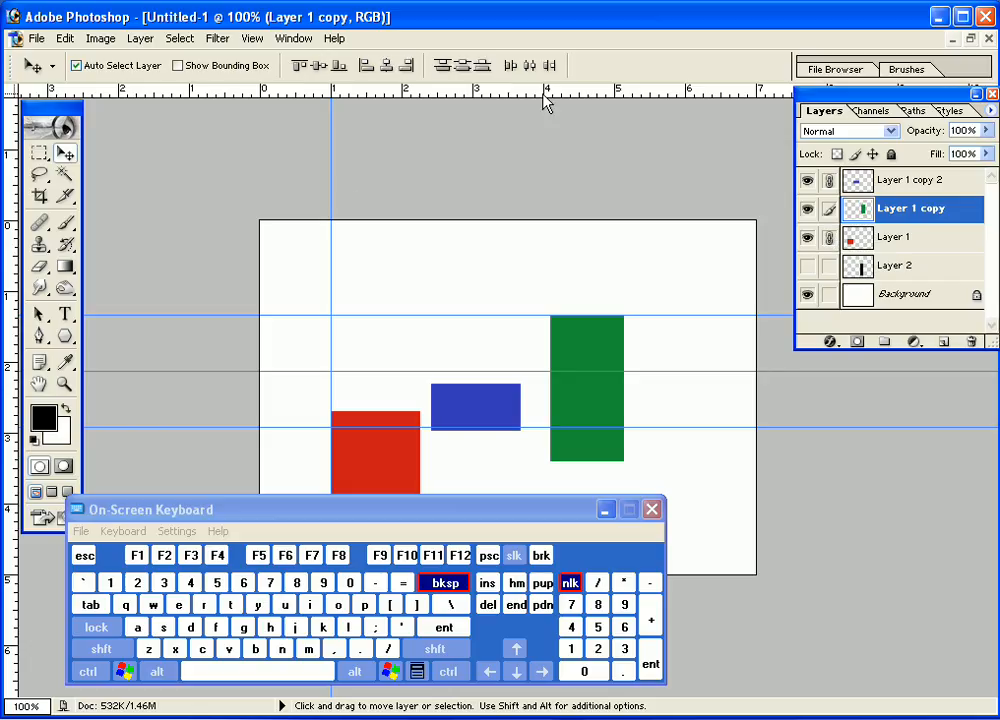
# Distribute the three linked shapes by their top edges, and move the two lower horizontal guides to the tops of the blue and red shapes
pyautogui.click(440, 66)
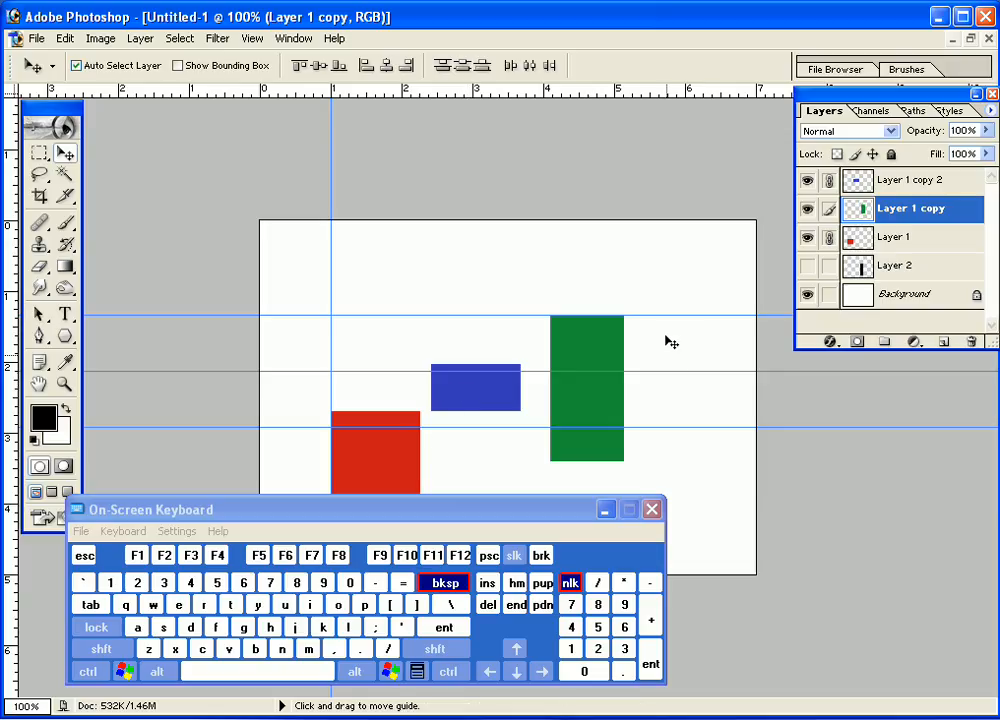
pyautogui.moveTo(664, 367); pyautogui.dragTo(663, 363)
pyautogui.moveTo(678, 428); pyautogui.dragTo(671, 411)
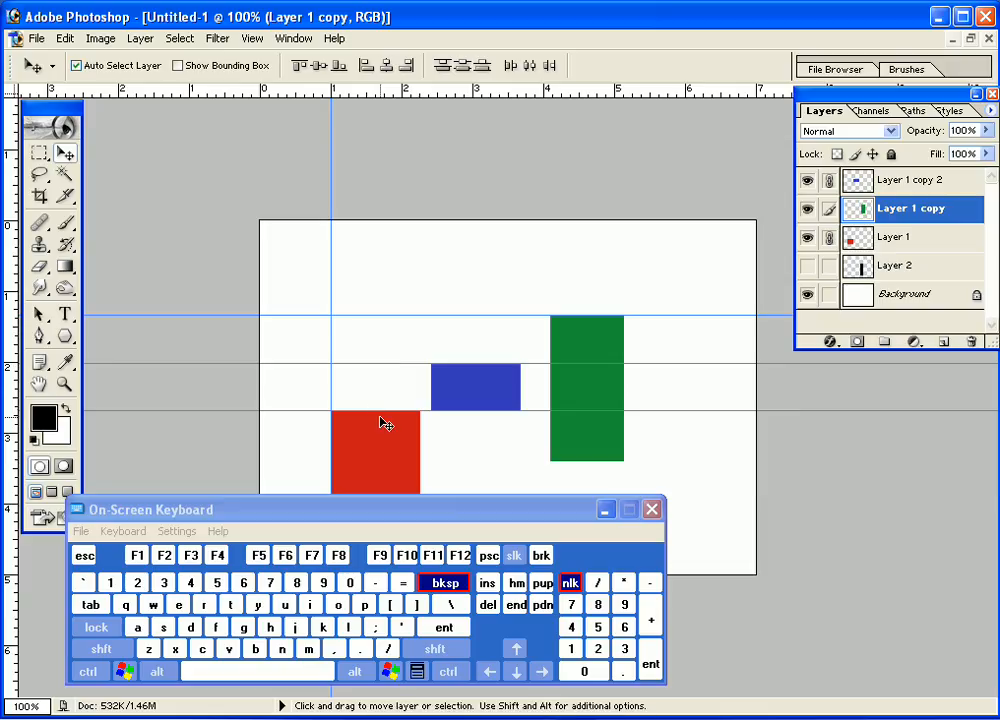
# Move the toolbox off the vertical ruler, and set the ruler origin where the vertical guide crosses the highest horizontal guide
pyautogui.moveTo(35, 88); pyautogui.dragTo(144, 156)
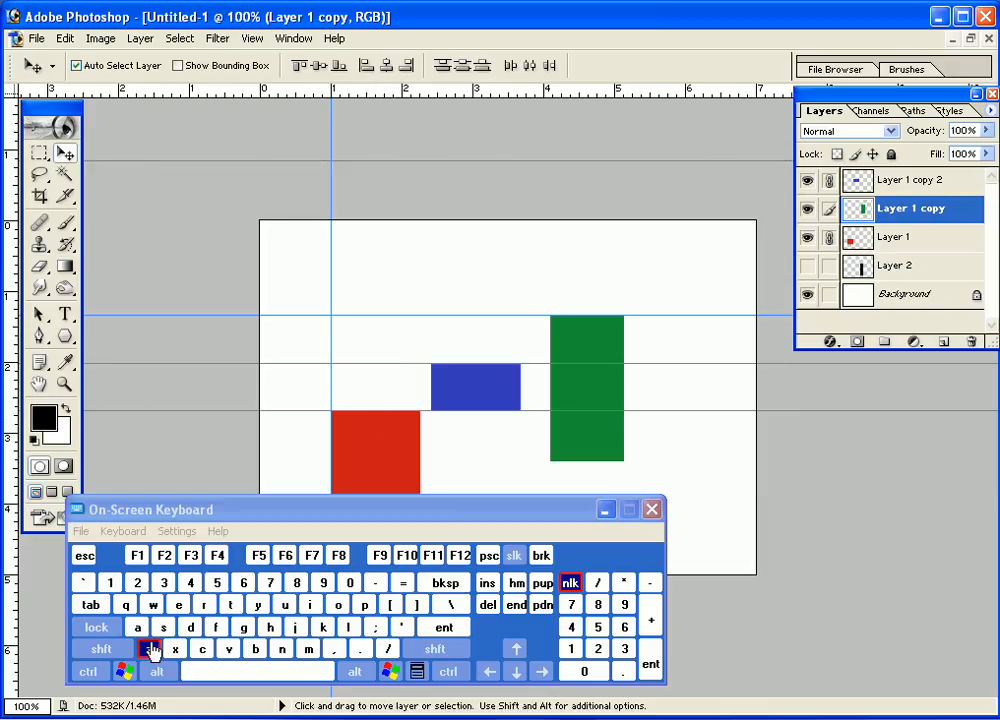
pyautogui.moveTo(42, 117); pyautogui.dragTo(98, 147)
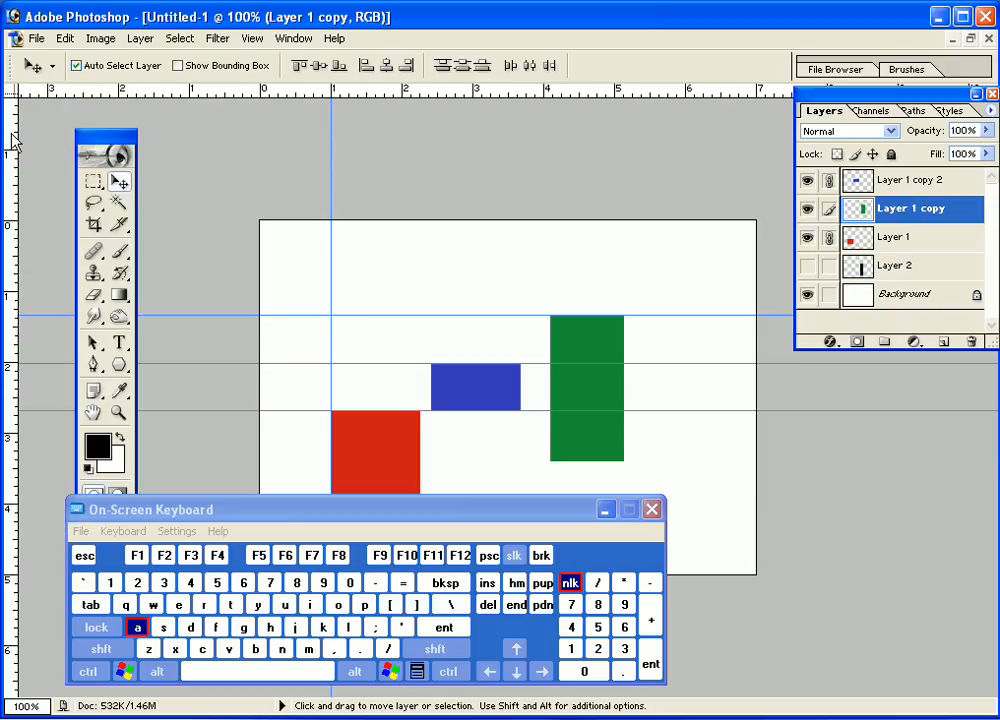
pyautogui.moveTo(12, 92); pyautogui.dragTo(331, 316)
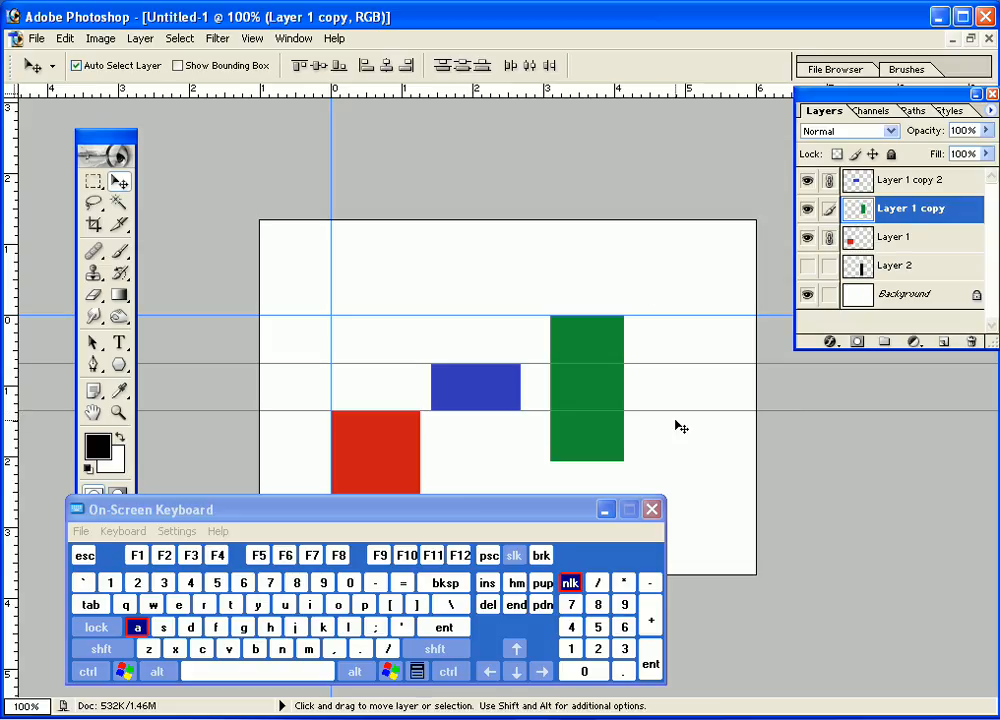
# Show Layer 2, make it active, and move its black bar into the empty area right of the green rectangle
pyautogui.click(895, 292)
pyautogui.click(897, 270)
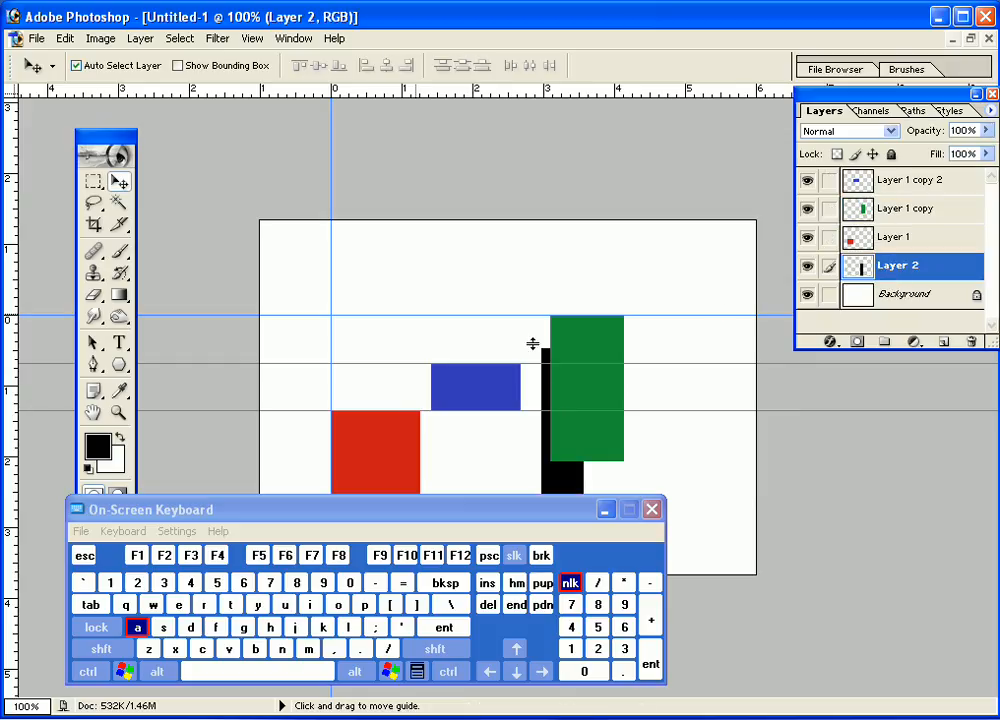
pyautogui.moveTo(566, 484); pyautogui.dragTo(701, 431)
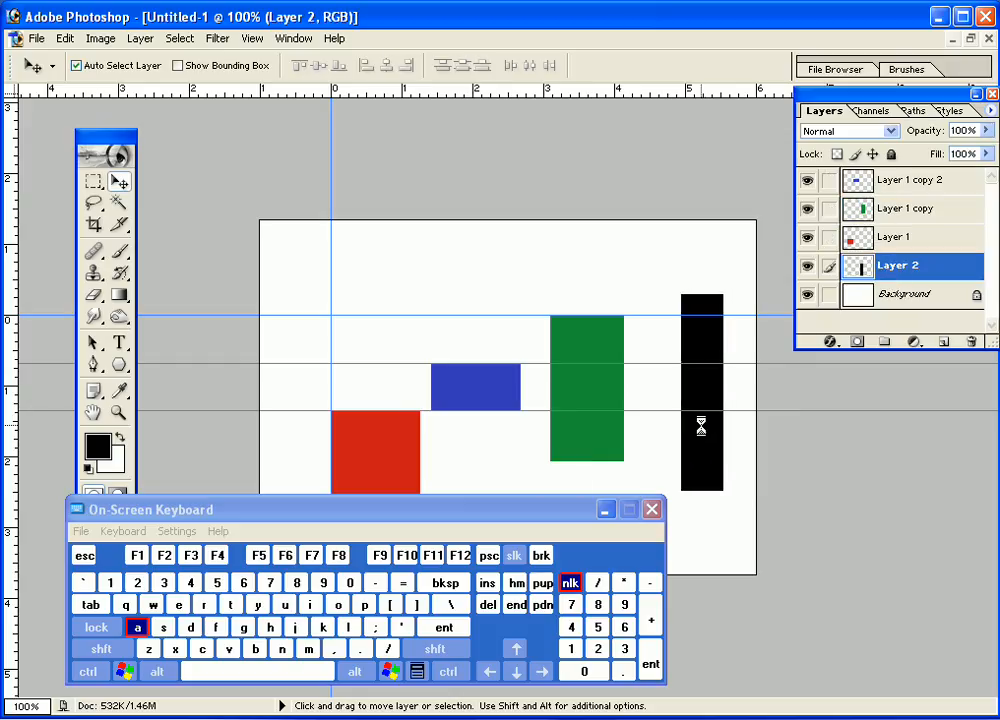
# Using the bounding box, shrink the black bar's height to 24.5% so it fits exactly between the two upper horizontal guides
pyautogui.click(256, 67)
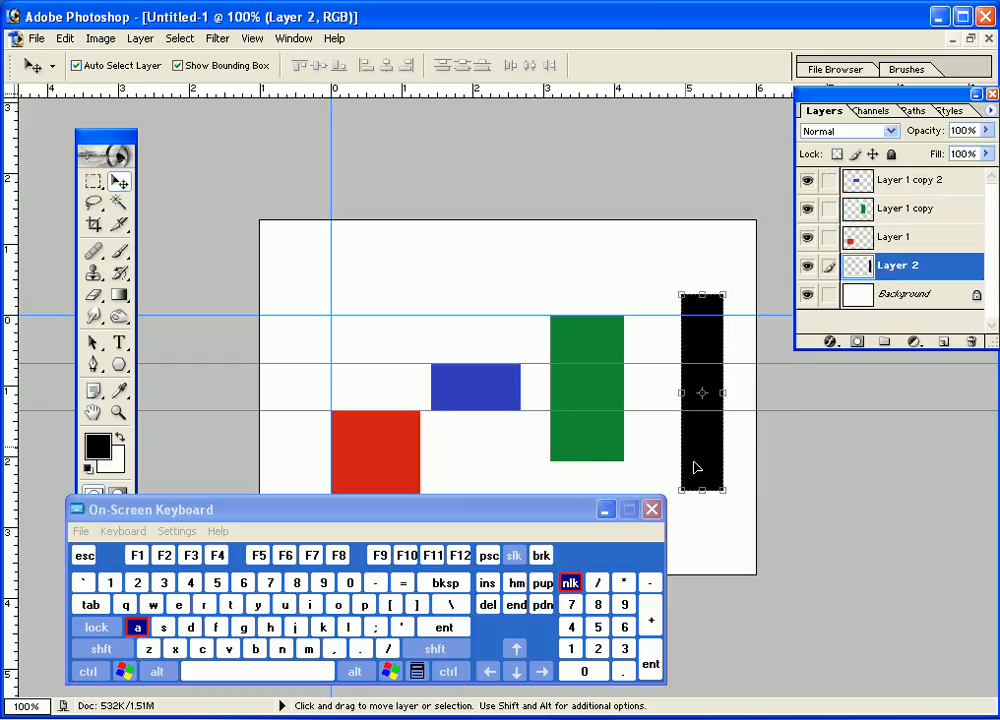
pyautogui.moveTo(701, 491); pyautogui.dragTo(703, 361)
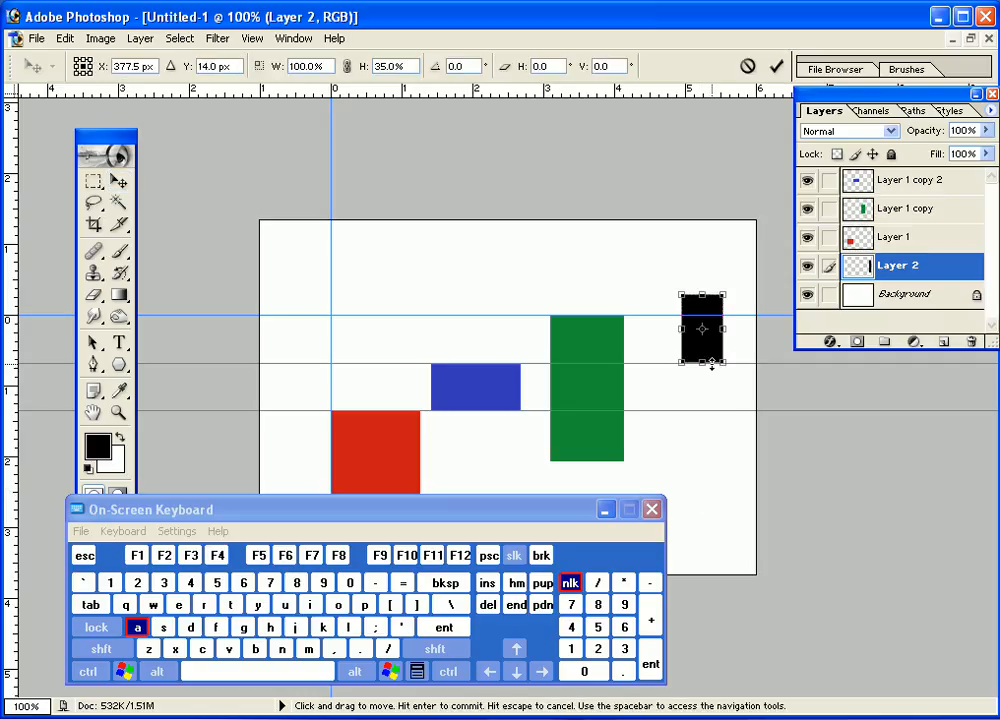
pyautogui.moveTo(703, 295); pyautogui.dragTo(703, 315)
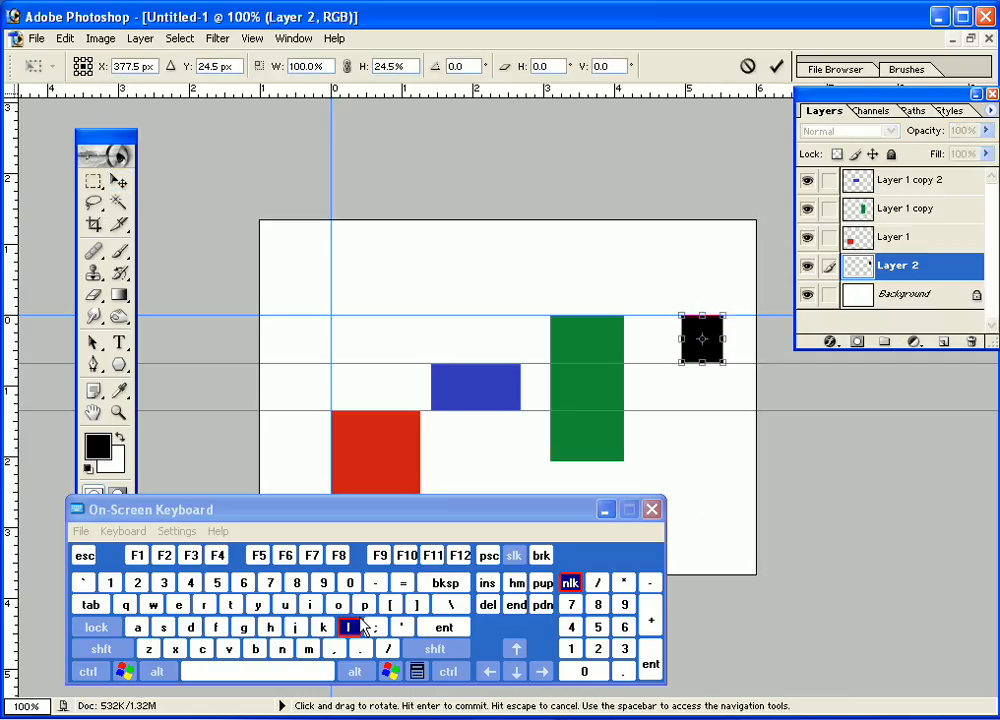
pyautogui.click(460, 627)
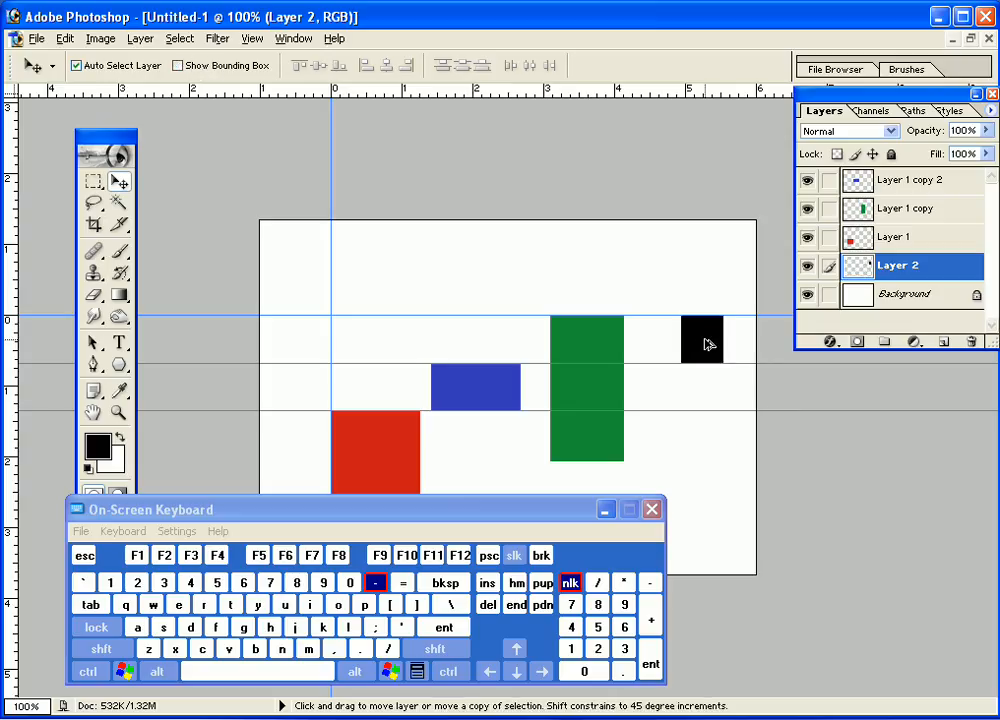
# Duplicate the black rectangle diagonally down into the gap between the two lower guides, and hide both Layer 2 copy and Layer 2
pyautogui.moveTo(705, 344); pyautogui.dragTo(664, 393)
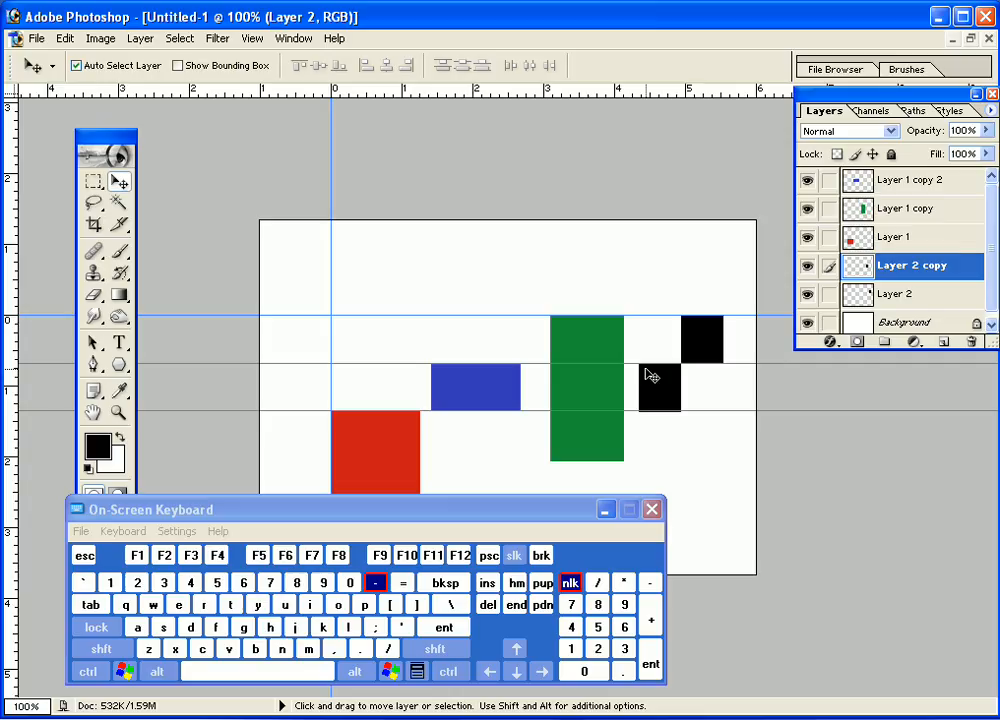
pyautogui.click(807, 265)
pyautogui.click(807, 295)
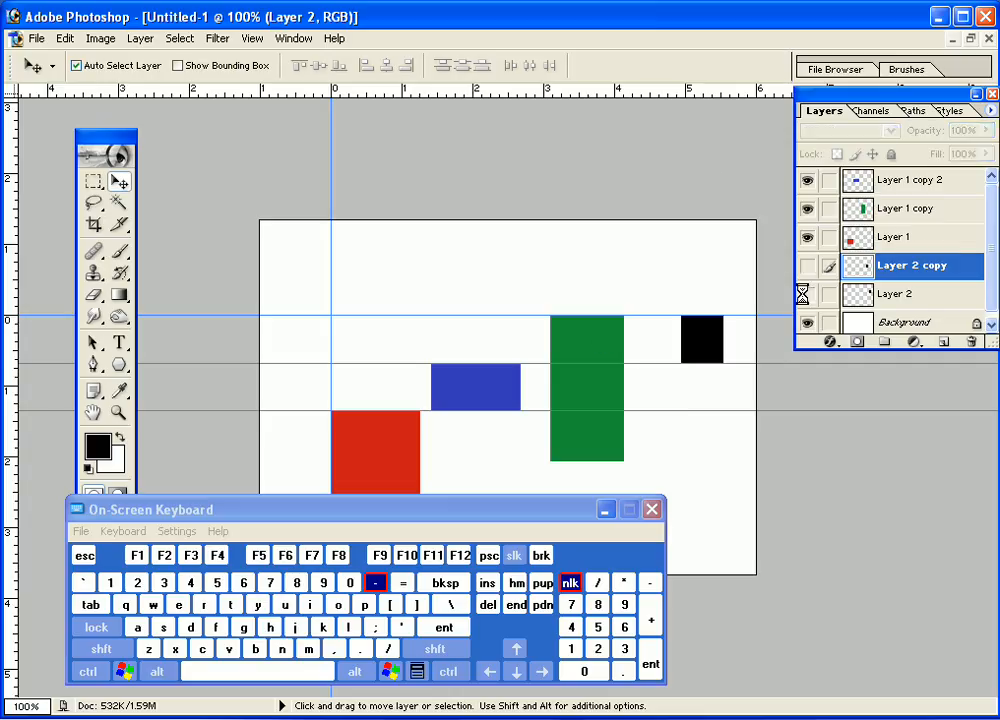
# Make Layer 1 copy active and shift the linked shapes right until the green rectangle's right edge is at about 5 on the ruler
pyautogui.click(900, 240)
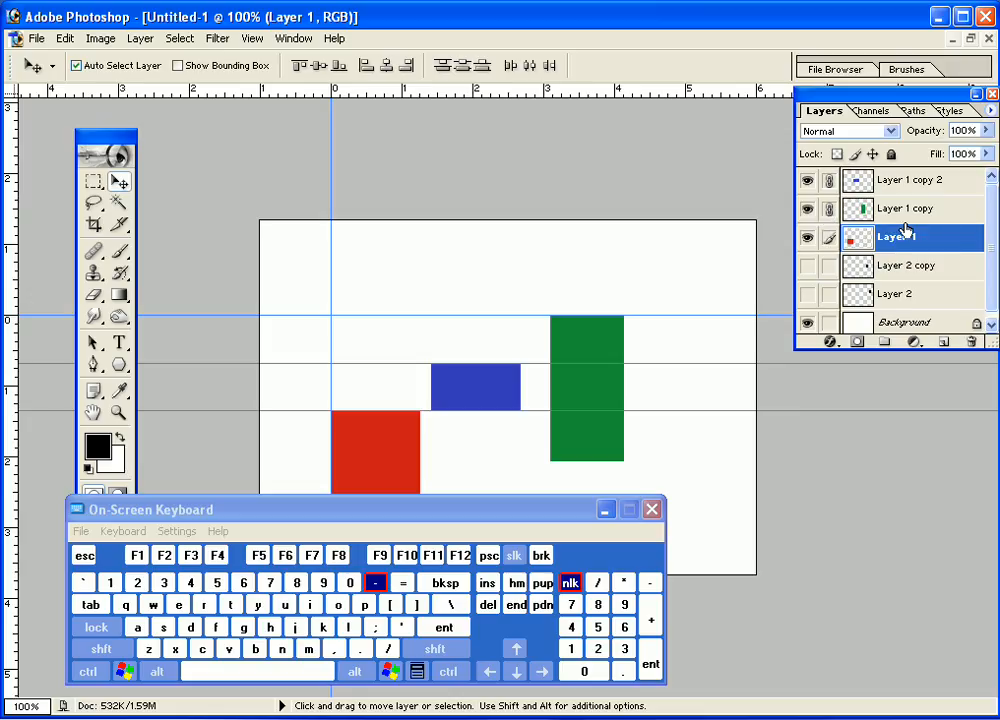
pyautogui.click(855, 208)
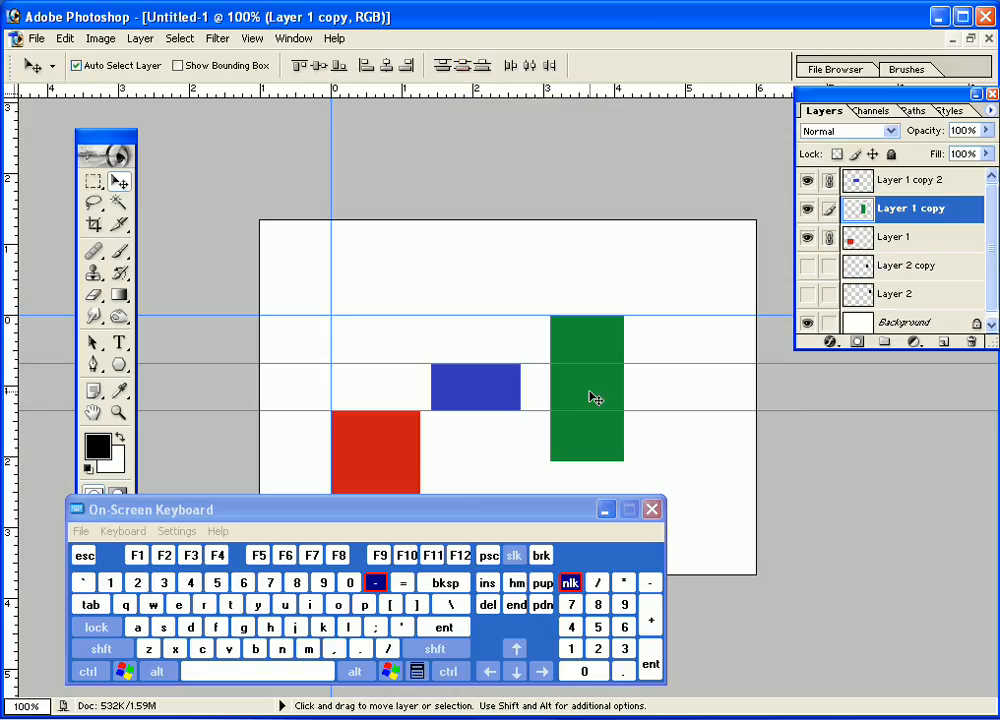
pyautogui.moveTo(594, 398); pyautogui.dragTo(655, 400)
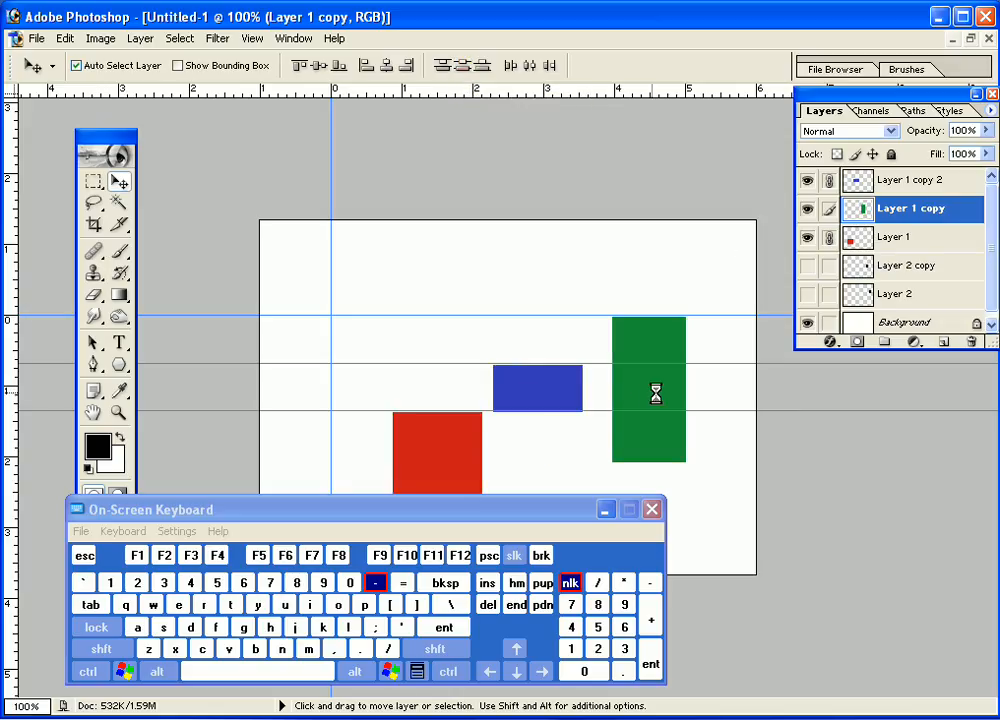
# Unlink Layer 1 copy 2 and Layer 1 from Layer 1 copy, and move the red and blue shapes left so they sit side by side
pyautogui.click(826, 180)
pyautogui.click(826, 237)
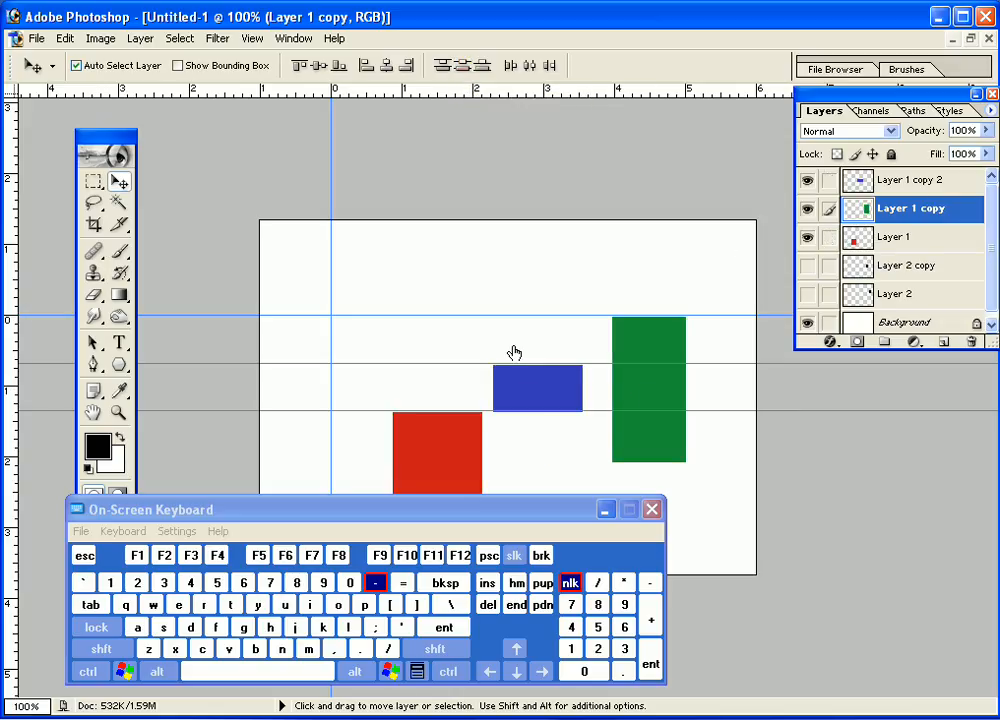
pyautogui.moveTo(437, 459); pyautogui.dragTo(359, 418)
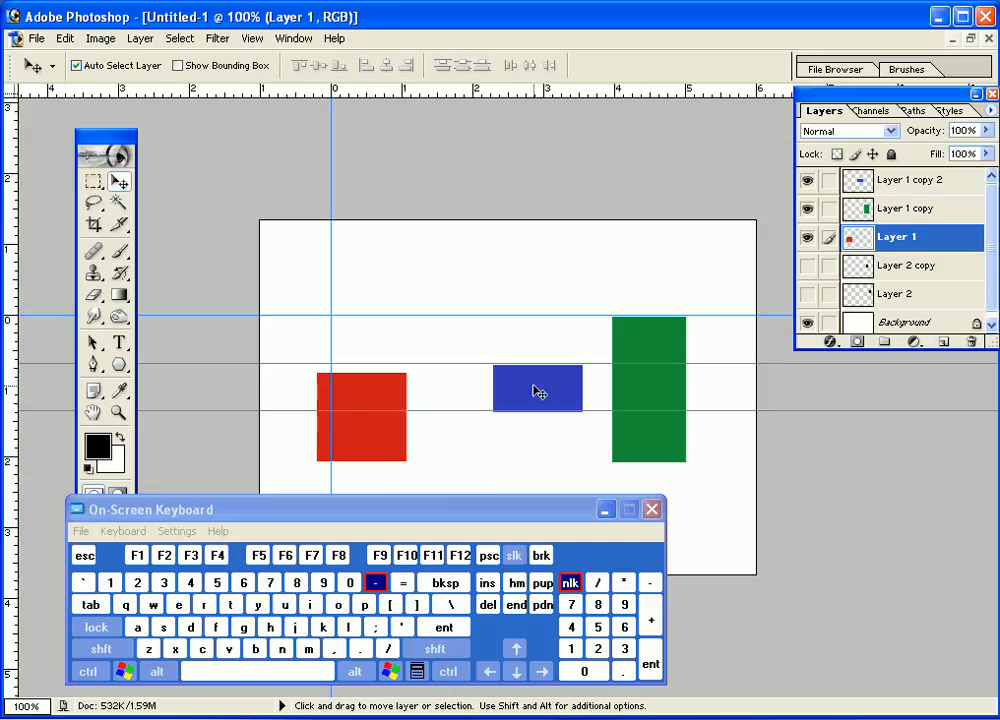
pyautogui.moveTo(538, 392); pyautogui.dragTo(471, 388)
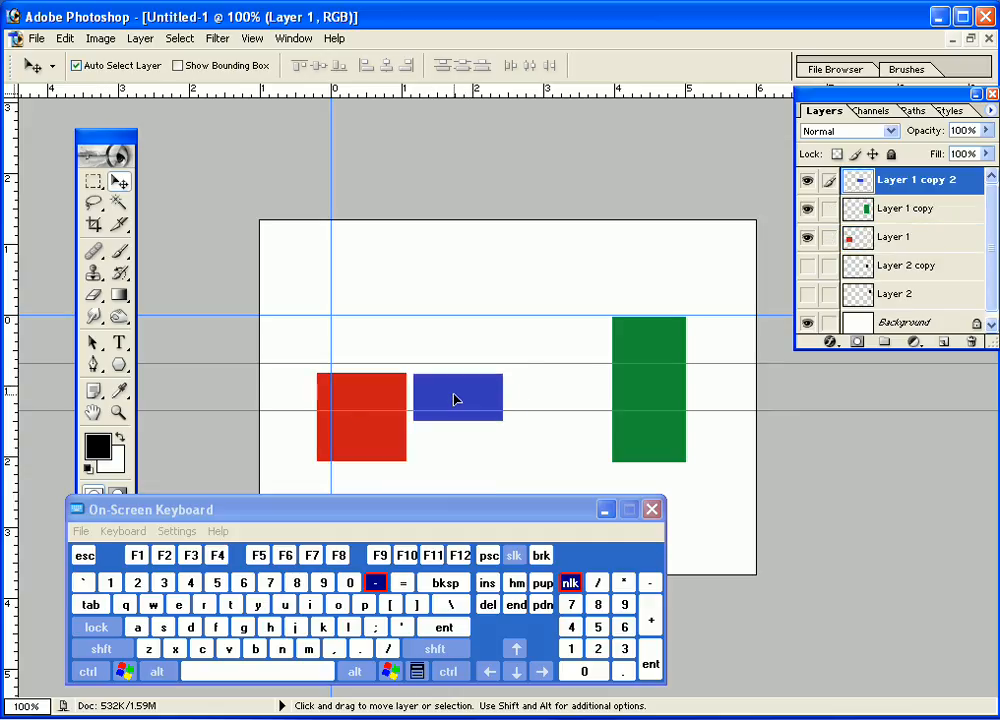
# Link Layer 1 copy and Layer 1 copy 2 to Layer 1, and distribute the shapes by their vertical centers
pyautogui.click(876, 240)
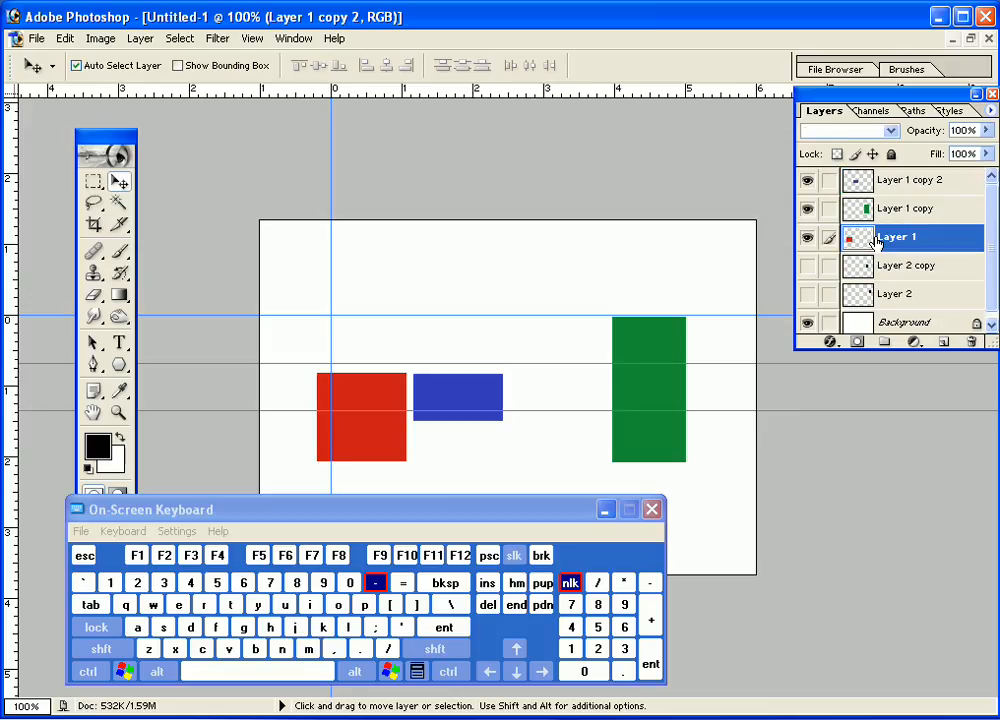
pyautogui.click(829, 208)
pyautogui.click(829, 181)
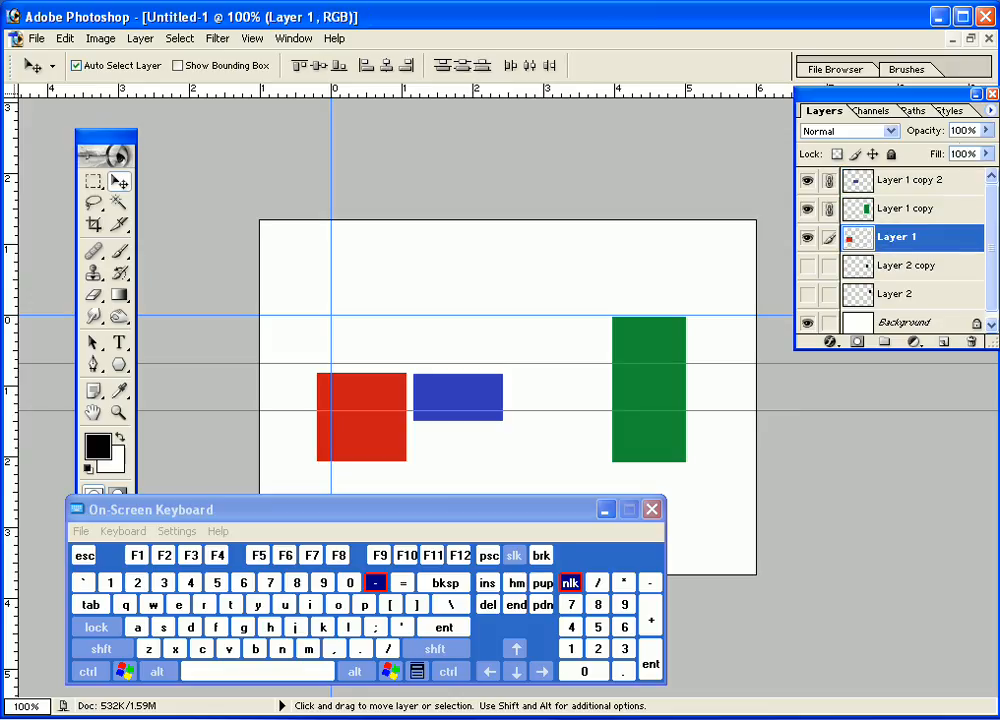
pyautogui.click(464, 67)
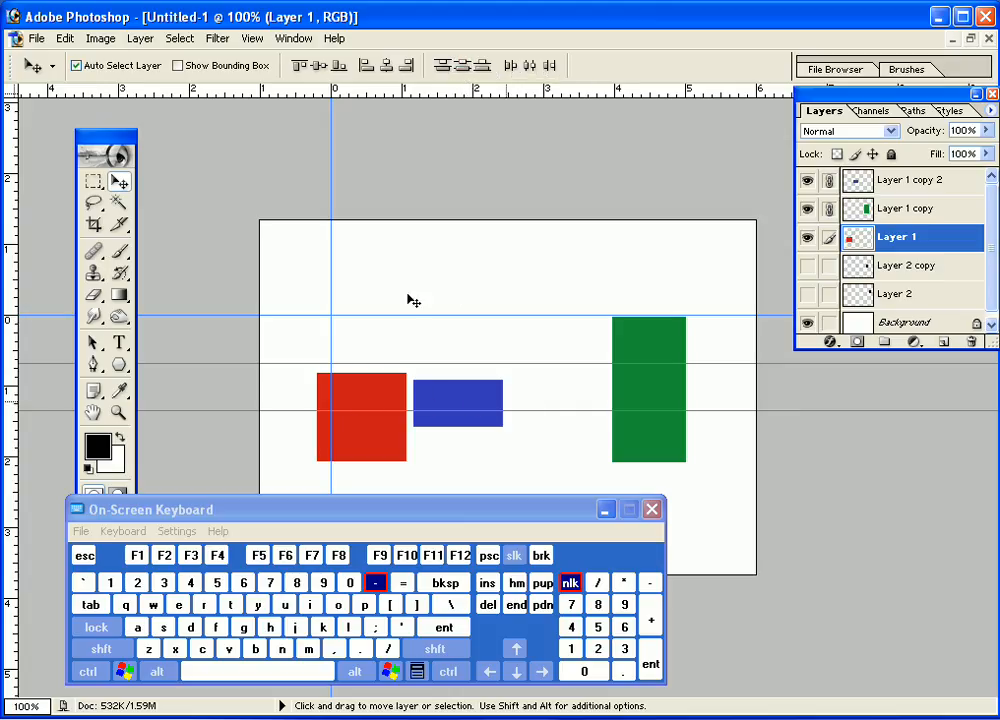
# Unlink both copies from Layer 1, and lower the blue rectangle until its bottom is about level with the red square's bottom edge
pyautogui.click(829, 180)
pyautogui.click(829, 208)
pyautogui.moveTo(466, 419); pyautogui.dragTo(469, 452)
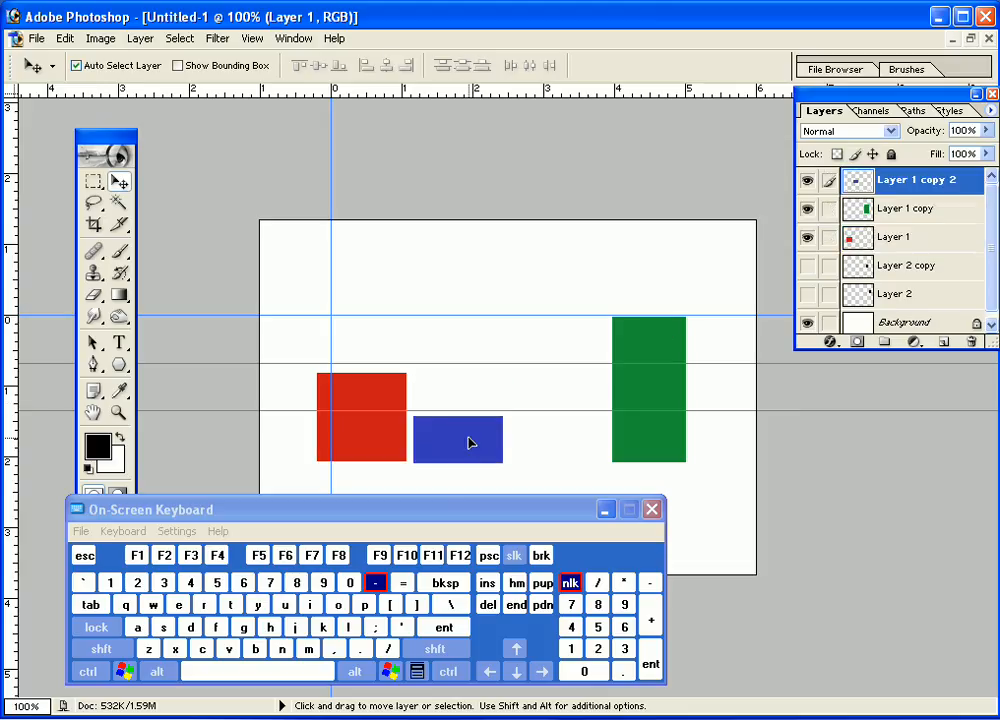
pyautogui.click(868, 248)
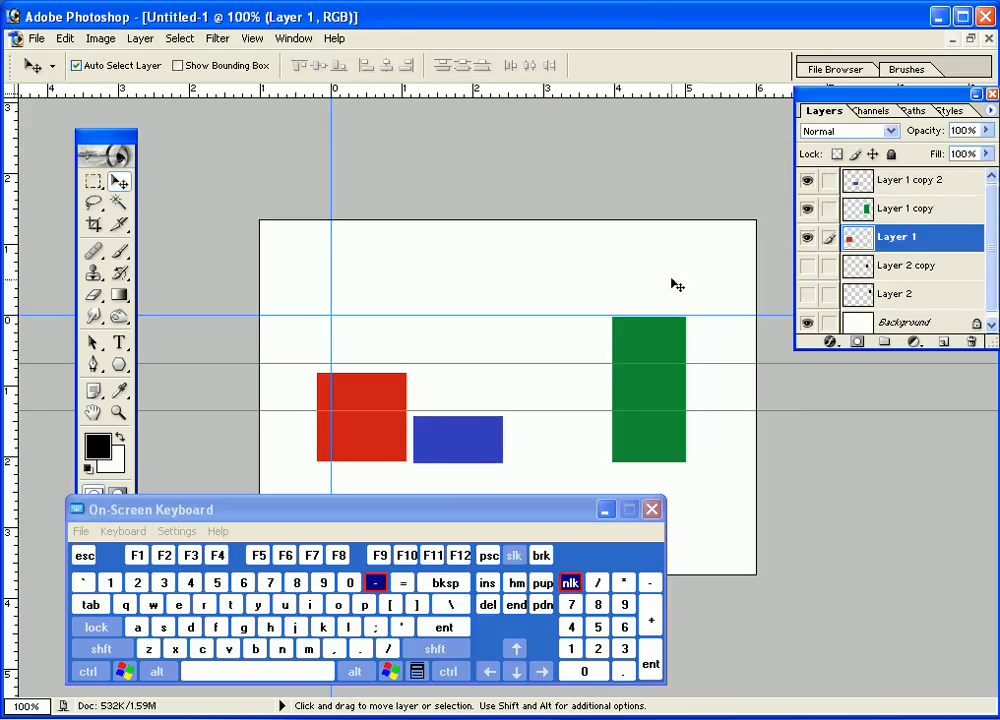
# Stagger the shapes by raising the green rectangle, lowering the red square, and placing the blue rectangle at a height between them
pyautogui.click(829, 209)
pyautogui.moveTo(665, 323); pyautogui.dragTo(667, 267)
pyautogui.click(370, 417)
pyautogui.moveTo(370, 417); pyautogui.dragTo(346, 447)
pyautogui.moveTo(462, 444); pyautogui.dragTo(496, 415)
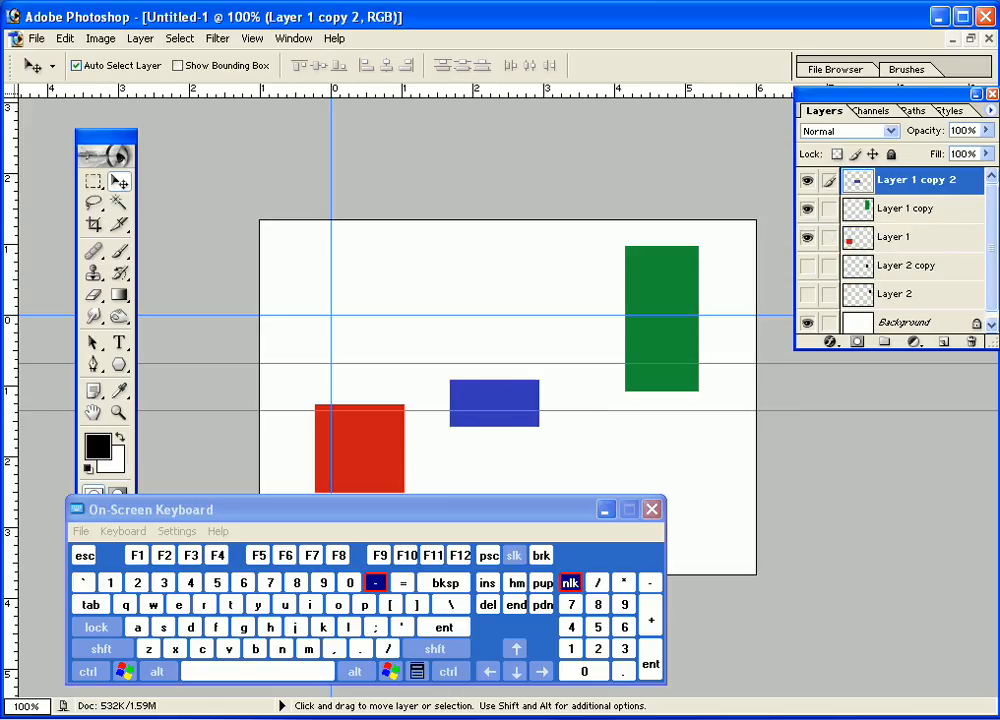
# Relink Layer 1 copy and Layer 1 copy 2 to Layer 1, and distribute the staggered shapes by vertical centers
pyautogui.click(890, 240)
pyautogui.click(828, 208)
pyautogui.click(828, 180)
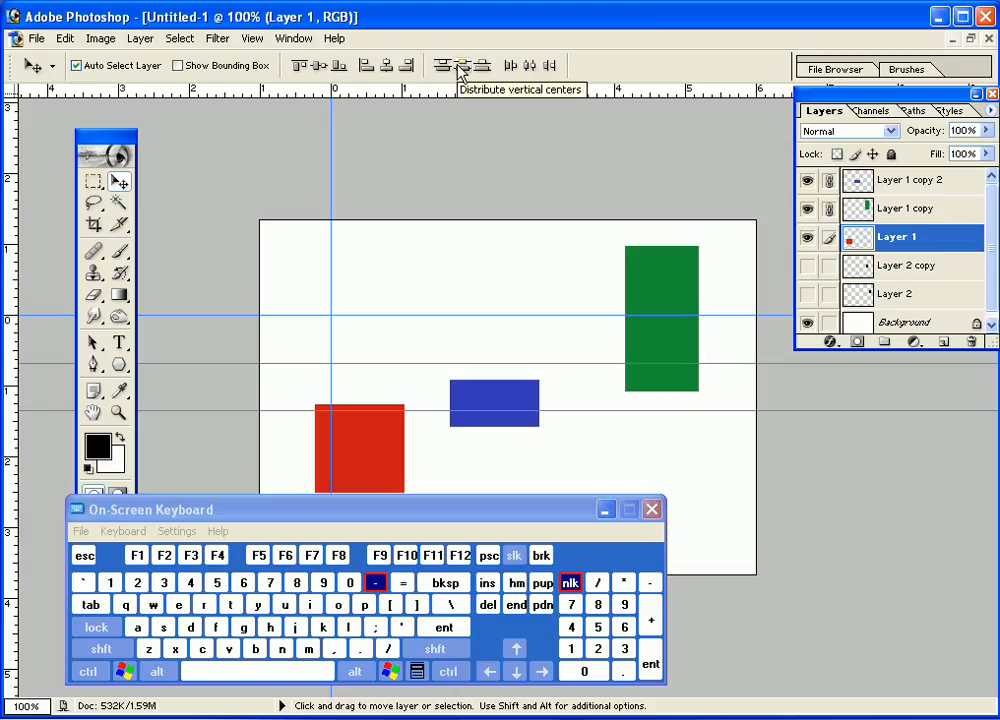
pyautogui.click(459, 68)
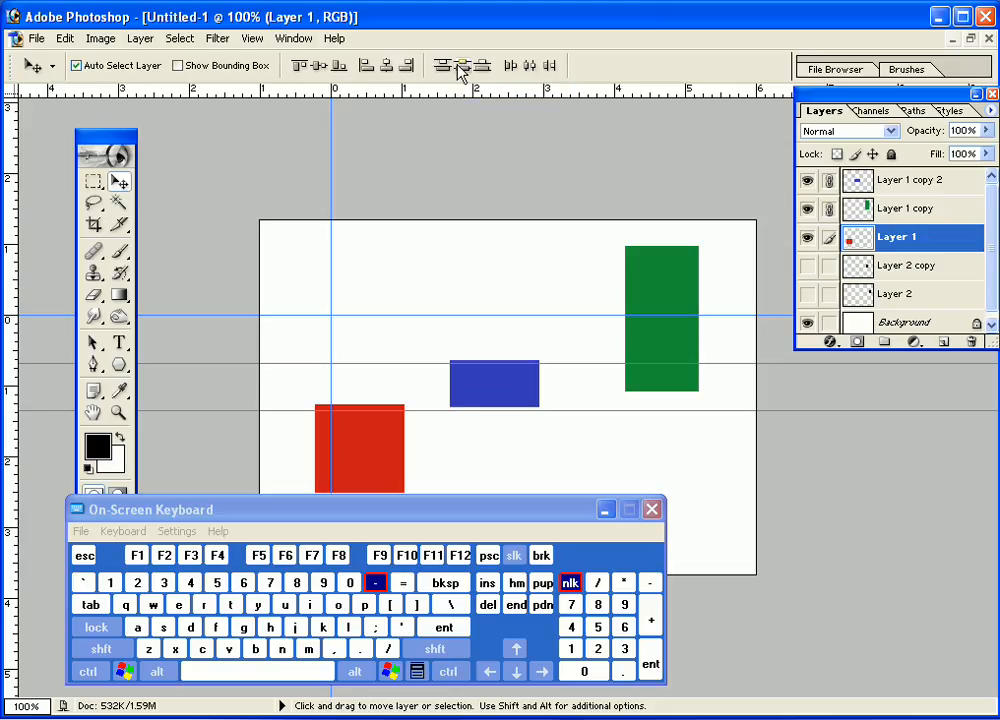
# Move the On-Screen Keyboard down, and place the three horizontal guides through the centers of the red, blue and green shapes
pyautogui.moveTo(497, 514); pyautogui.dragTo(493, 544)
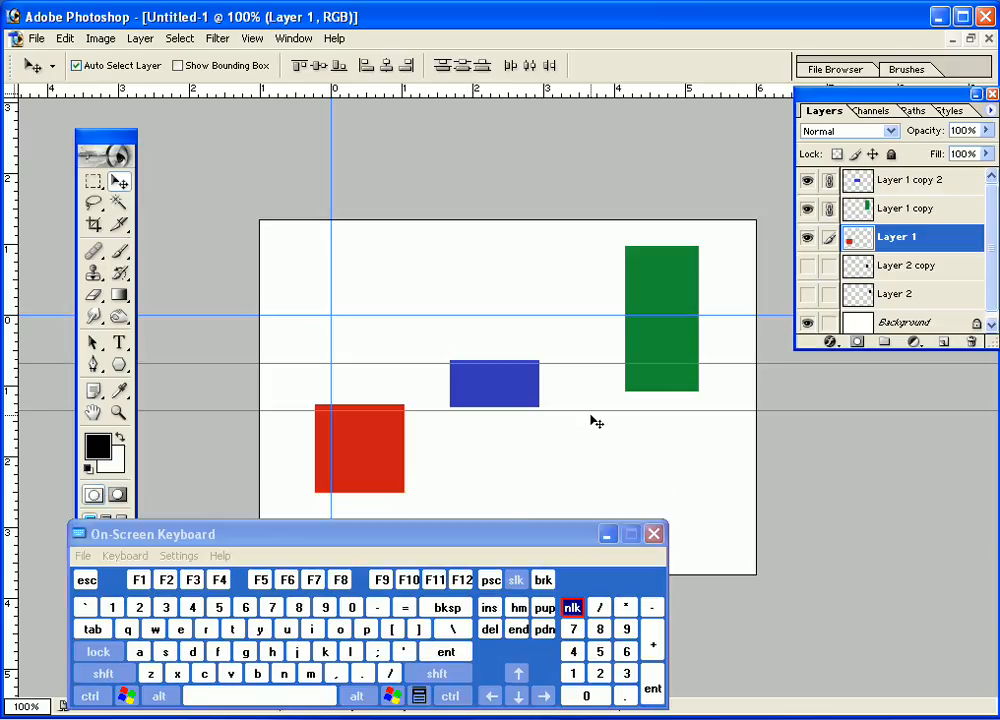
pyautogui.moveTo(587, 410); pyautogui.dragTo(577, 447)
pyautogui.moveTo(582, 364); pyautogui.dragTo(531, 383)
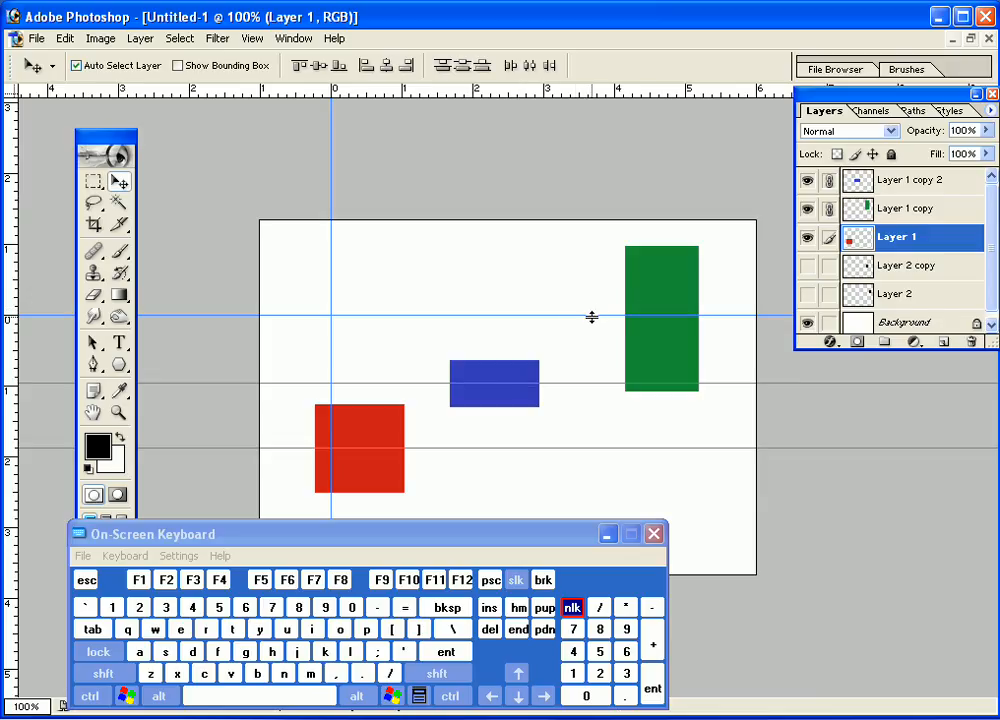
pyautogui.moveTo(591, 315); pyautogui.dragTo(591, 321)
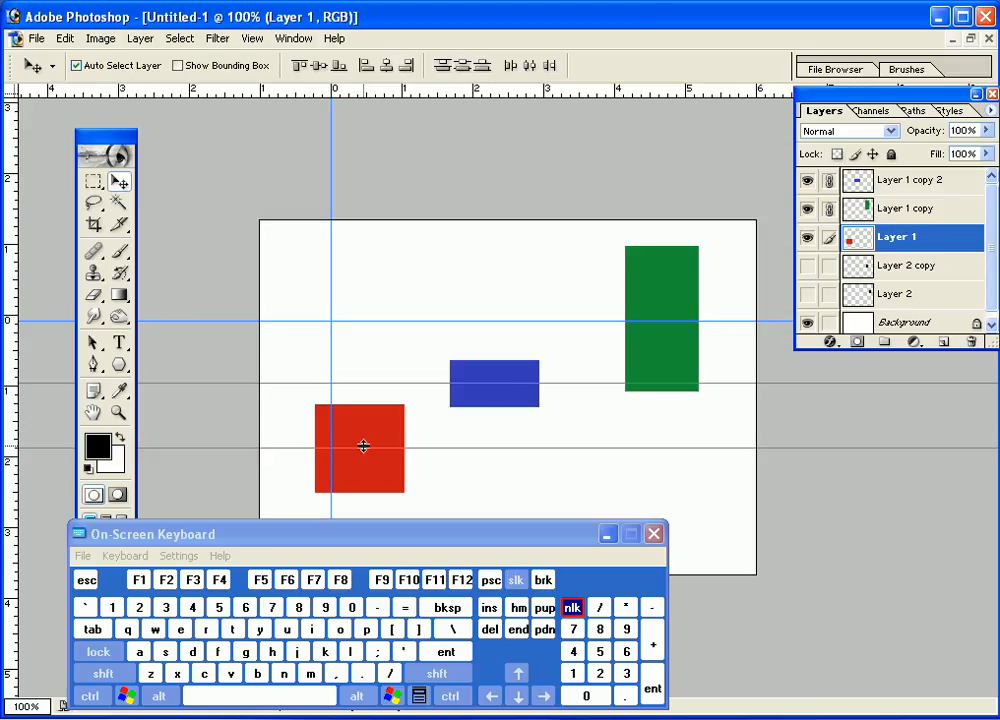
# Distribute the linked shapes by bottom edges, and move the horizontal guides to the bottoms of the red, blue and green shapes
pyautogui.click(481, 67)
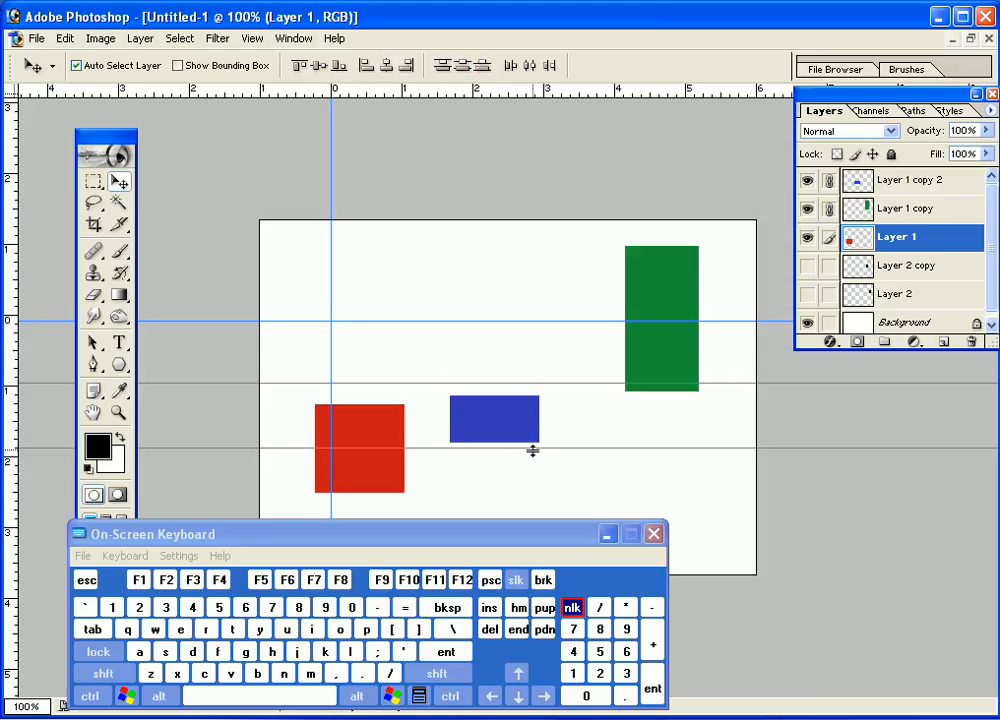
pyautogui.moveTo(532, 457); pyautogui.dragTo(531, 487)
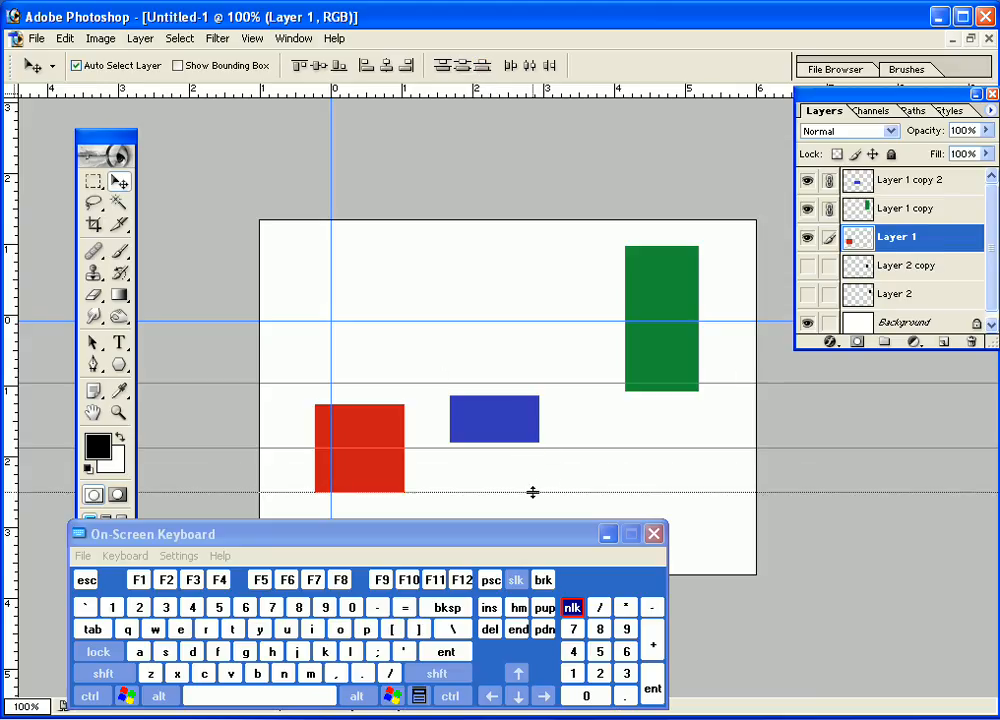
pyautogui.moveTo(574, 383); pyautogui.dragTo(558, 441)
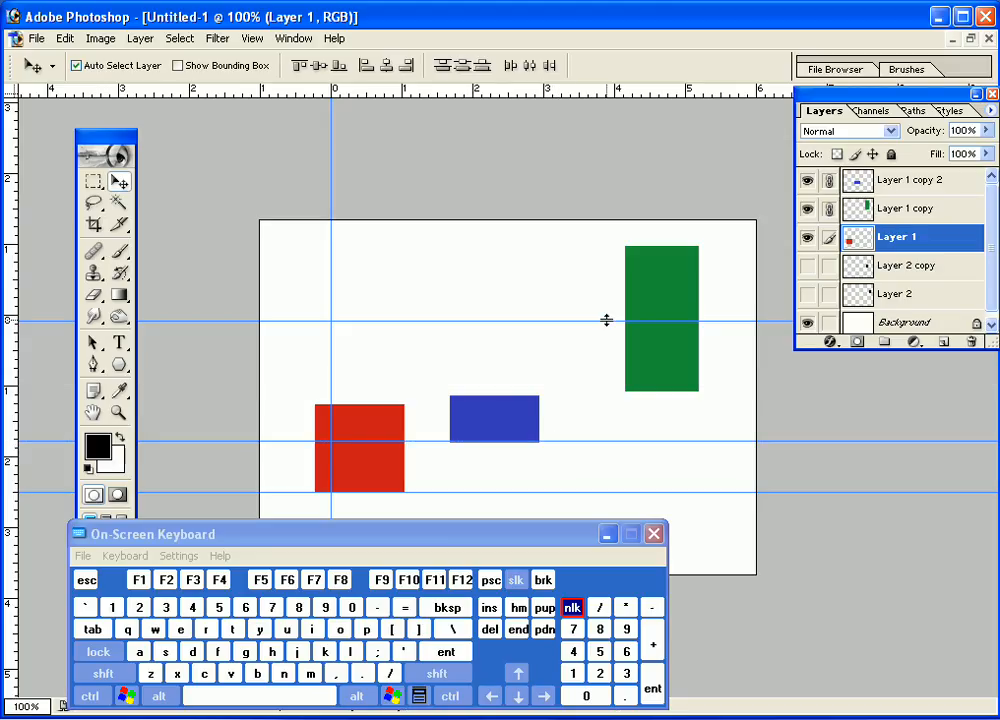
pyautogui.moveTo(603, 322); pyautogui.dragTo(580, 391)
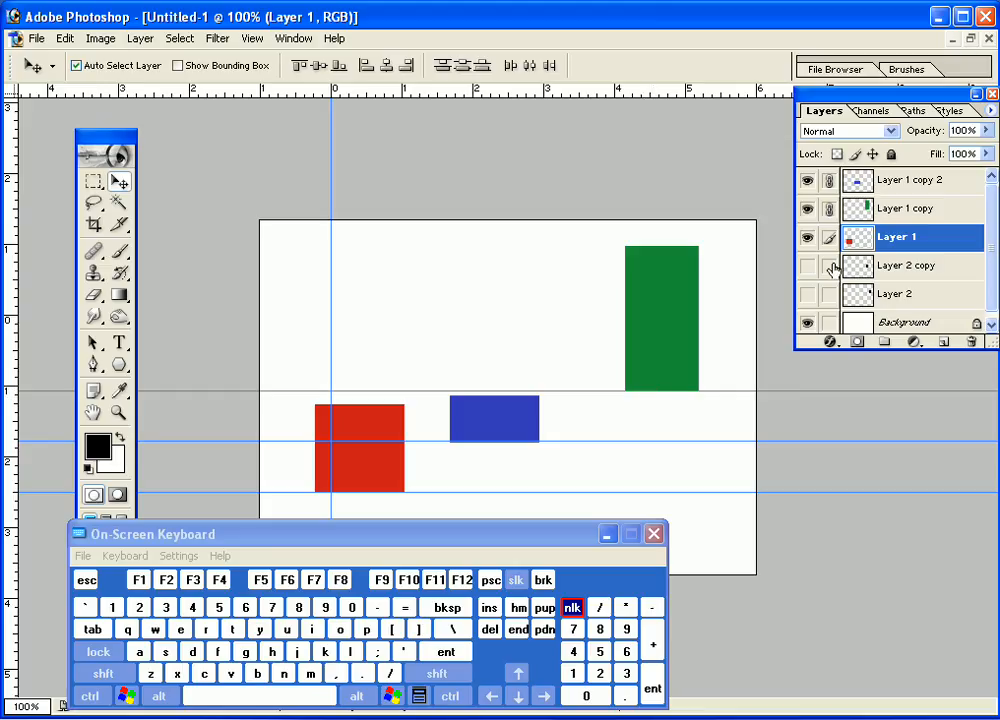
# Show the hidden layers Layer 2 copy and Layer 2 with the black squares, leaving Layer 2 copy active
pyautogui.click(884, 268)
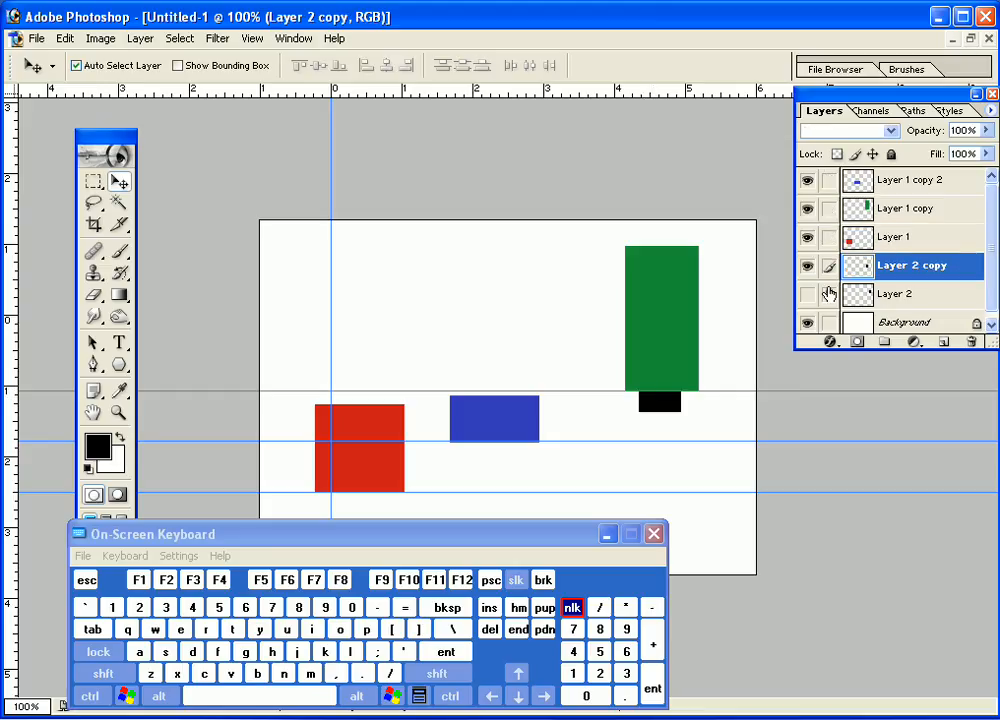
pyautogui.click(808, 298)
pyautogui.click(831, 297)
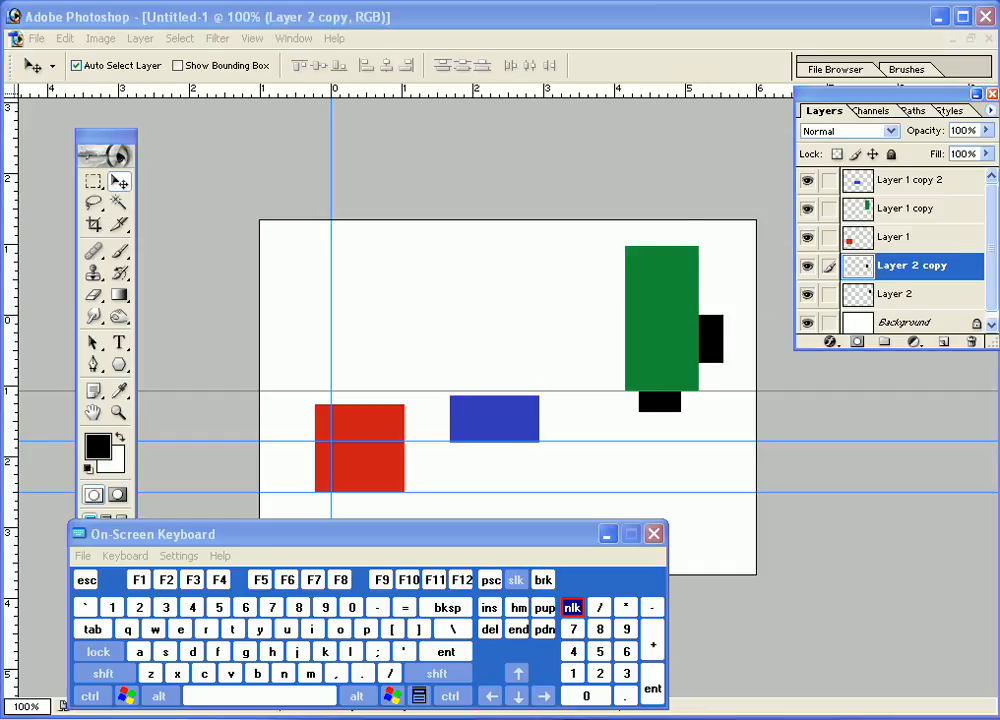
pyautogui.press('Return')
pyautogui.click(766, 29)
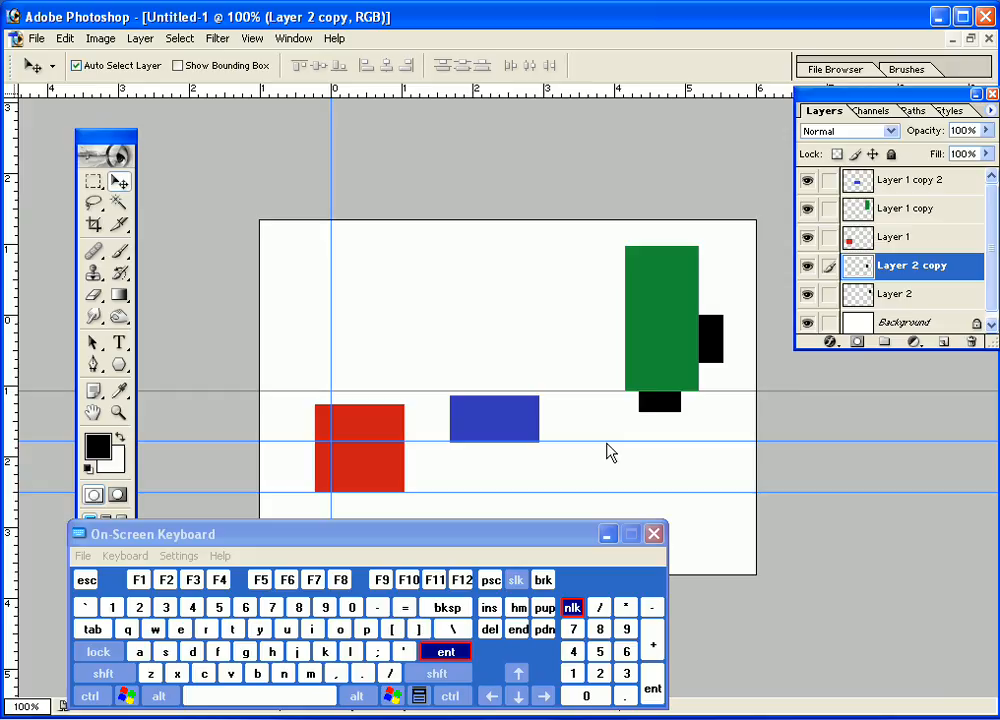
# Unlink Layer 1 copy 2 and Layer 1 from Layer 1 copy, and move the green rectangle horizontally left, clear of the black squares
pyautogui.click(674, 328)
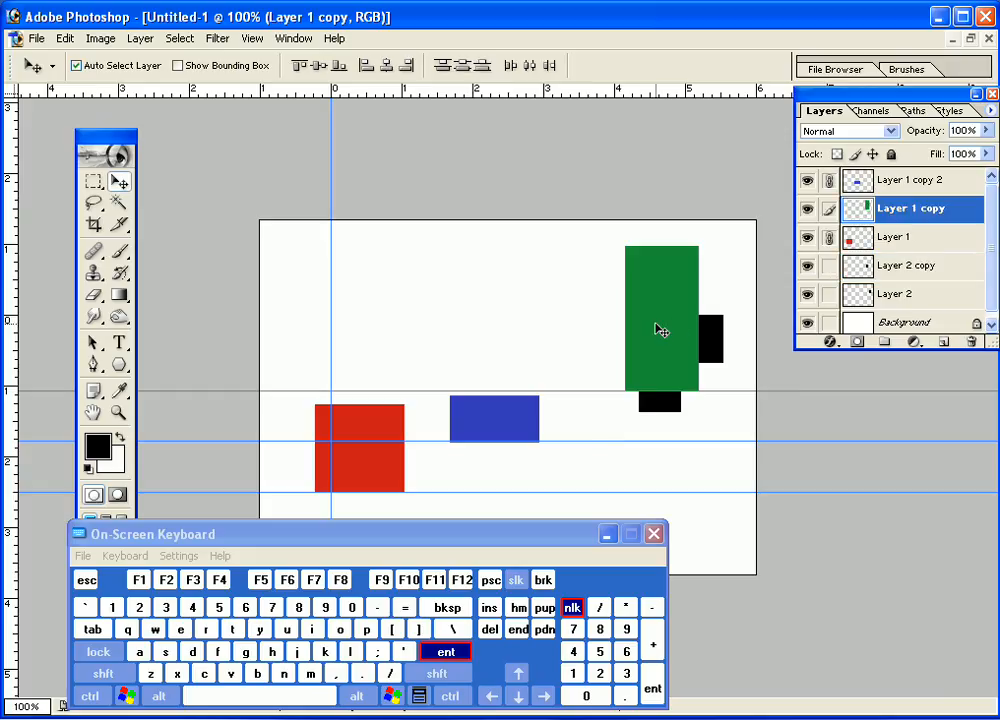
pyautogui.click(829, 181)
pyautogui.click(829, 237)
pyautogui.moveTo(652, 311); pyautogui.dragTo(585, 311)
pyautogui.press('shift')
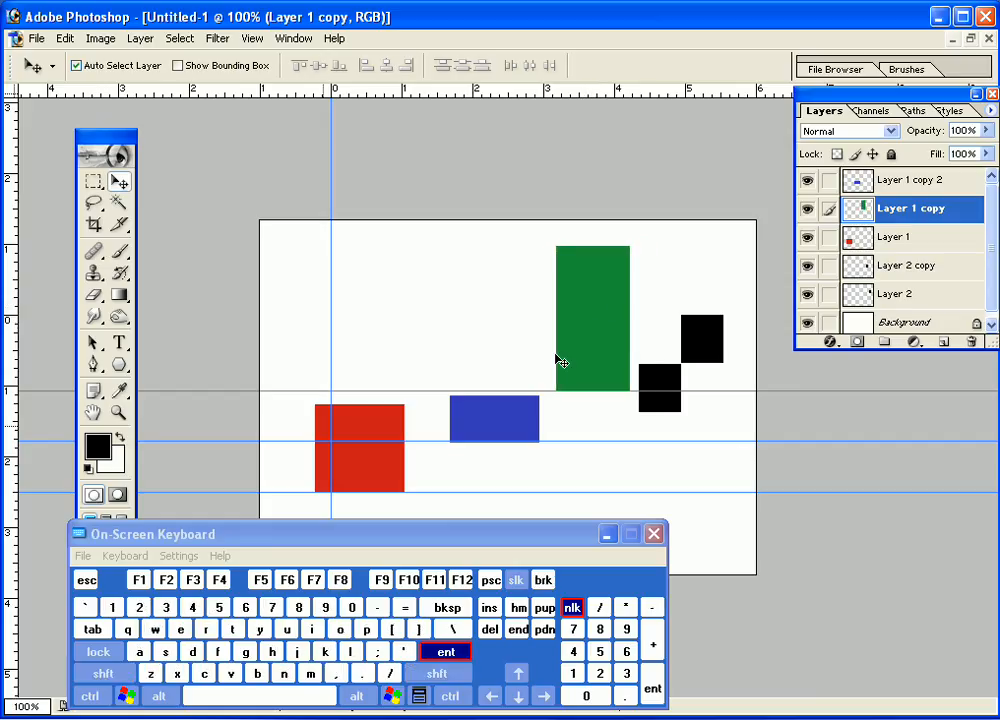
pyautogui.press('Escape')
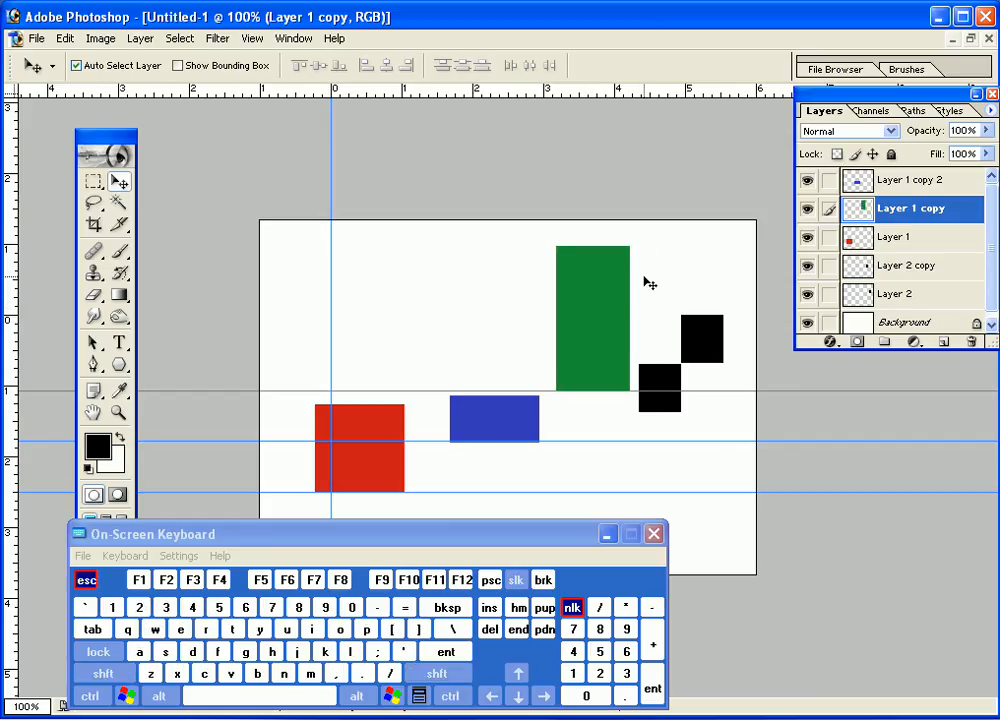
# Move the Layer 2 copy black square down between the two lower horizontal guides, and delete Layer 2
pyautogui.moveTo(666, 379); pyautogui.dragTo(665, 455)
pyautogui.click(685, 383)
pyautogui.click(703, 340)
pyautogui.moveTo(711, 337); pyautogui.dragTo(676, 412)
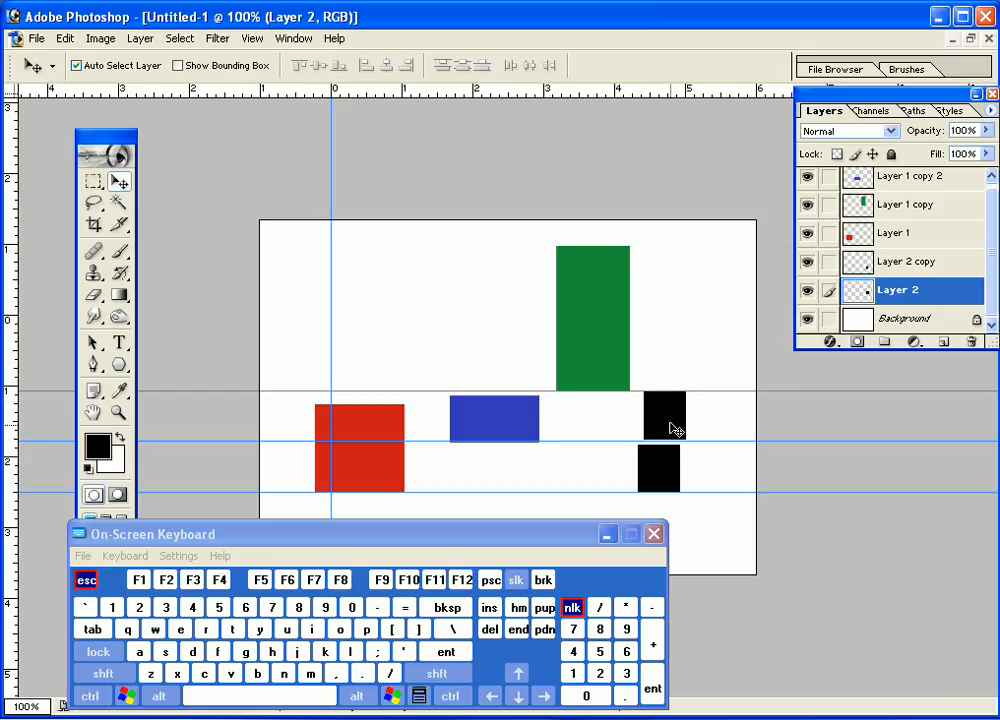
pyautogui.moveTo(940, 300); pyautogui.dragTo(975, 343)
pyautogui.click(668, 478)
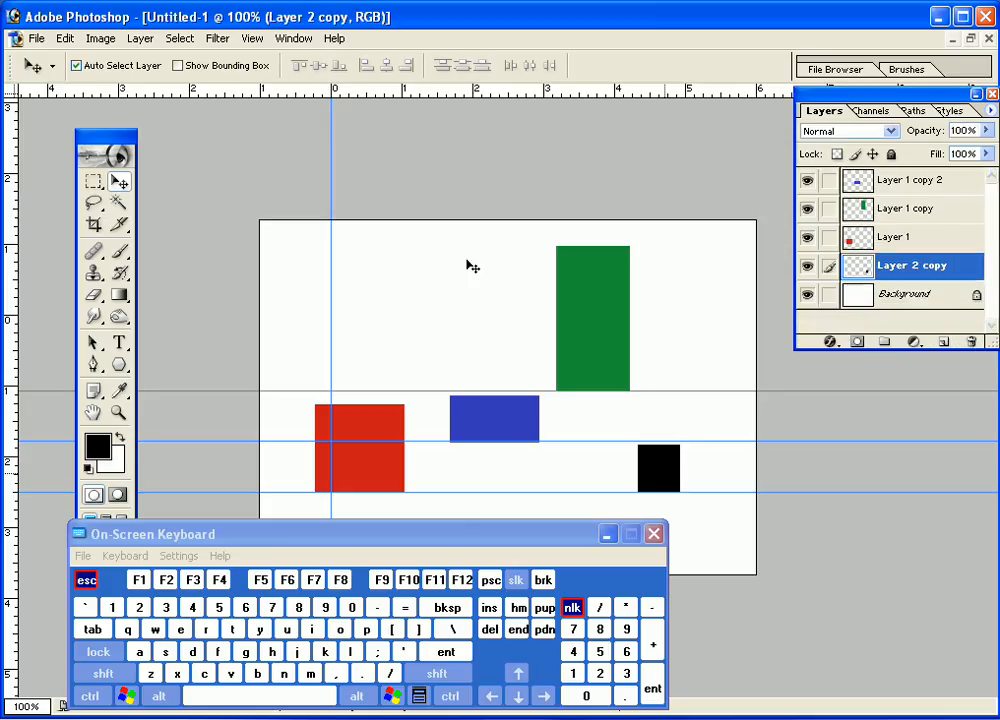
# Show the bounding box, turn on snapping, and stretch the black square to exactly span the two lower horizontal guides
pyautogui.click(178, 65)
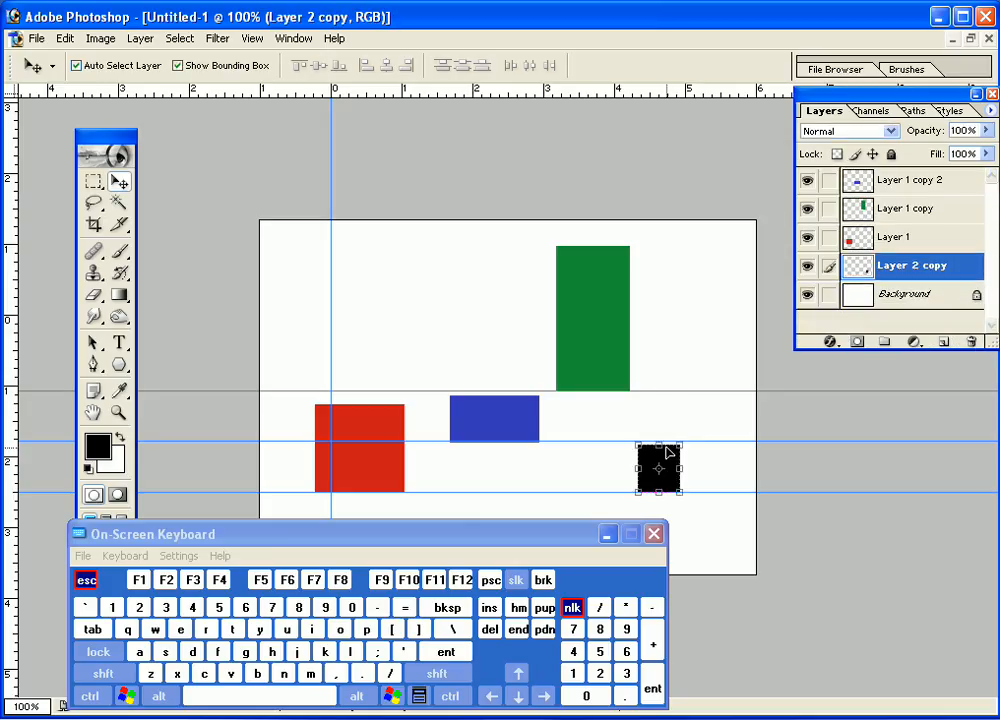
pyautogui.moveTo(657, 441); pyautogui.dragTo(657, 435)
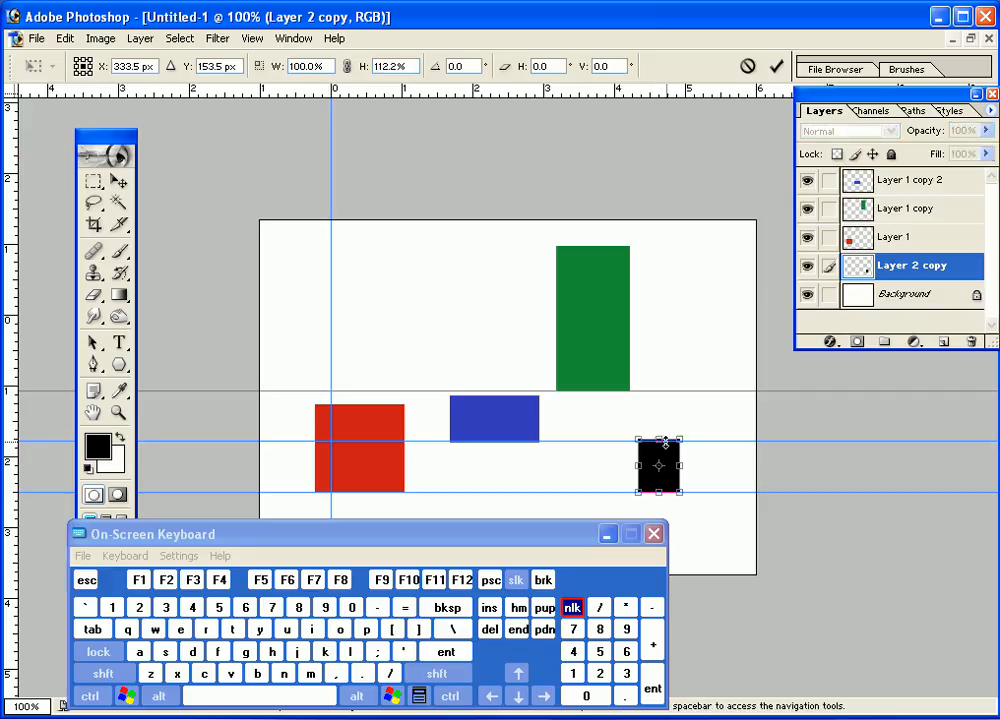
pyautogui.moveTo(663, 444); pyautogui.dragTo(661, 449)
pyautogui.click(240, 40)
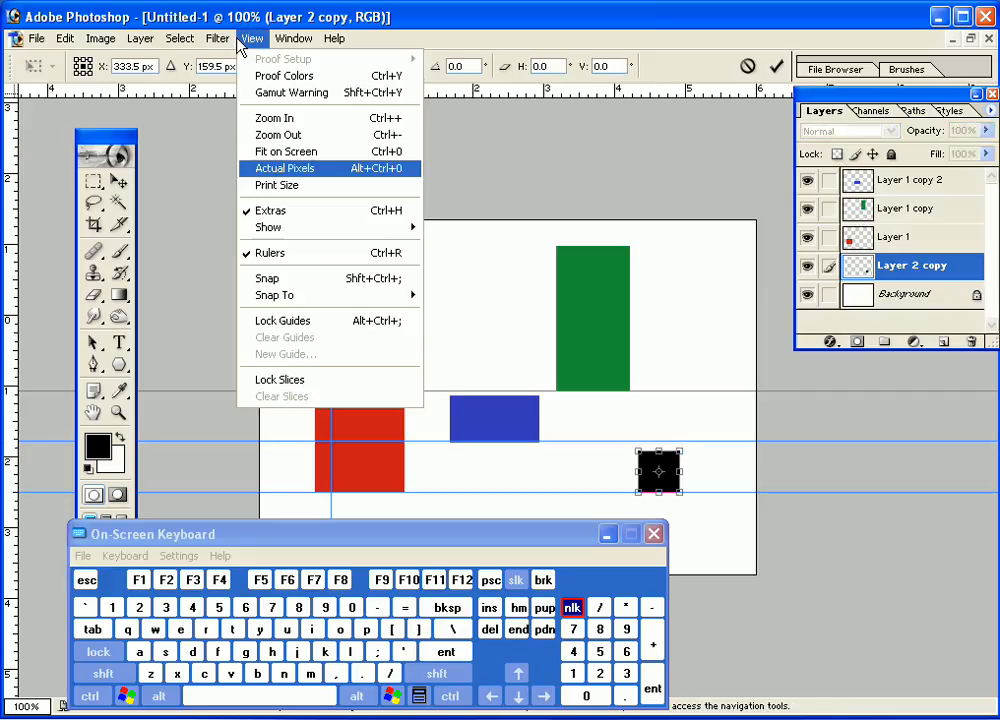
pyautogui.click(316, 282)
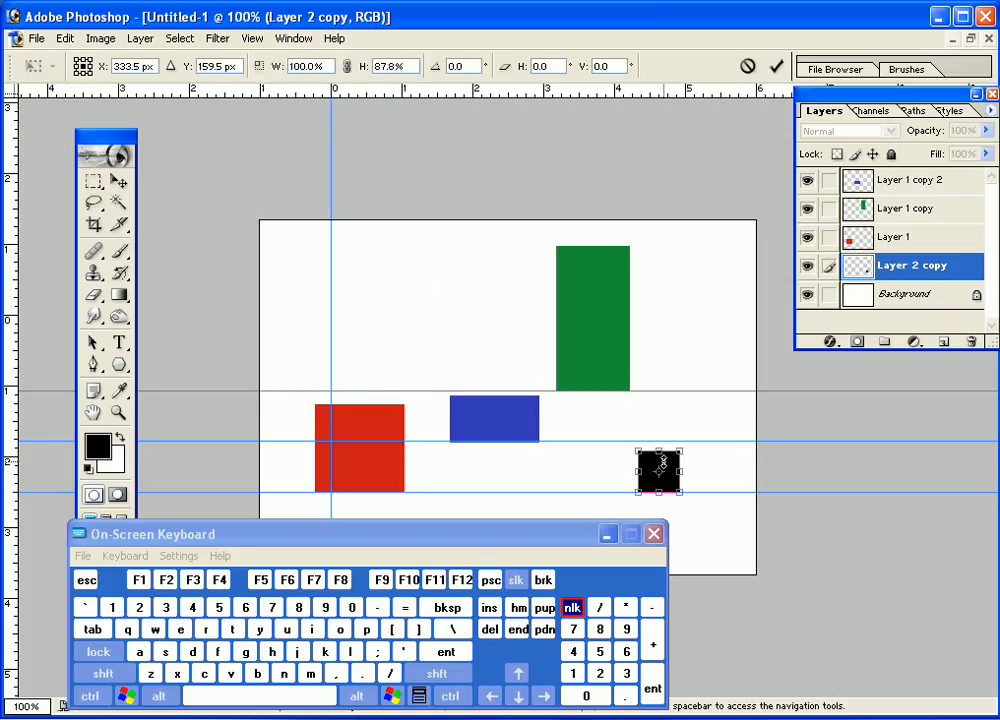
pyautogui.moveTo(658, 449); pyautogui.dragTo(658, 440)
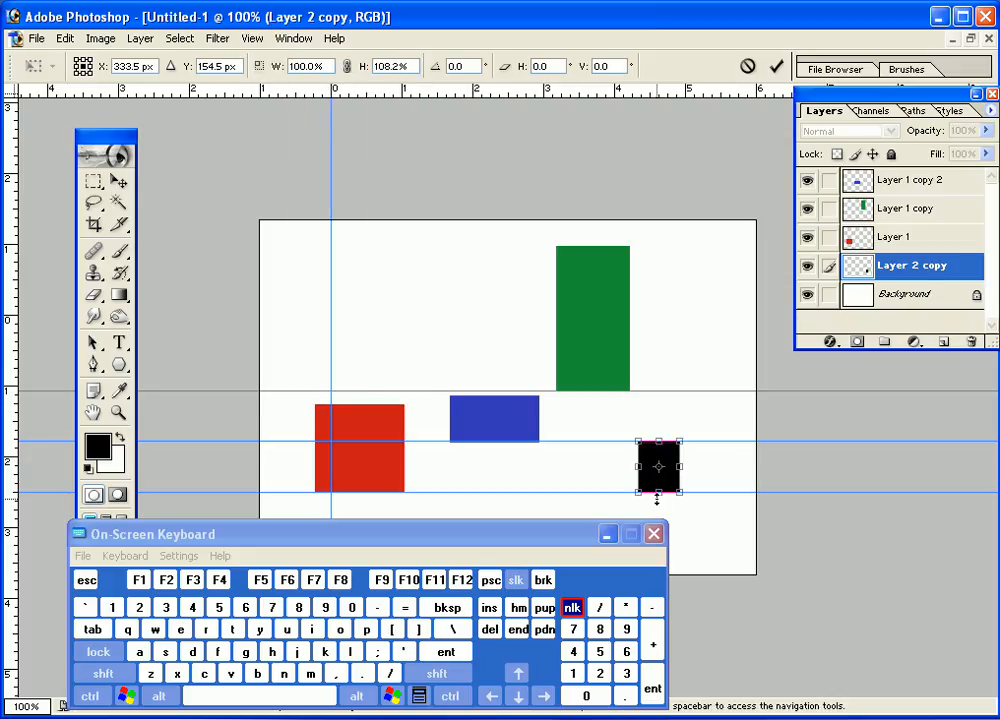
pyautogui.moveTo(657, 498)
pyautogui.mouseDown()
pyautogui.moveTo(658, 475)
pyautogui.moveTo(661, 496)
pyautogui.mouseUp()
pyautogui.click(446, 651)
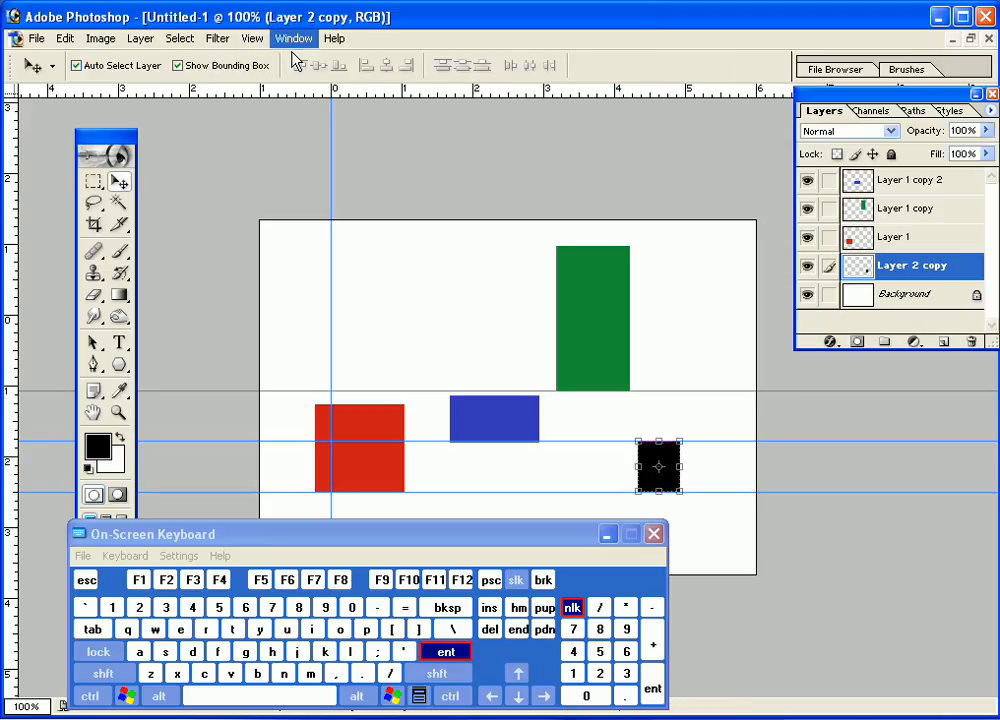
# Turn off snapping and hide the bounding box
pyautogui.click(253, 44)
pyautogui.click(262, 279)
pyautogui.click(178, 65)
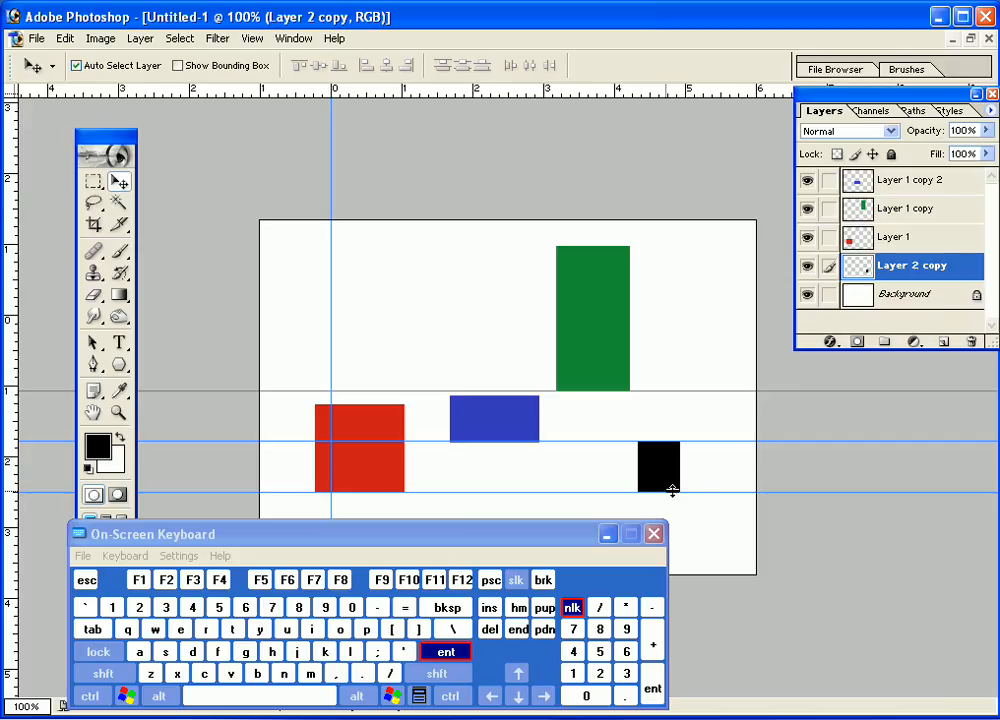
# Duplicate the black square into the gap between the two upper horizontal guides, and hide both black square layers
pyautogui.moveTo(663, 474); pyautogui.dragTo(699, 424)
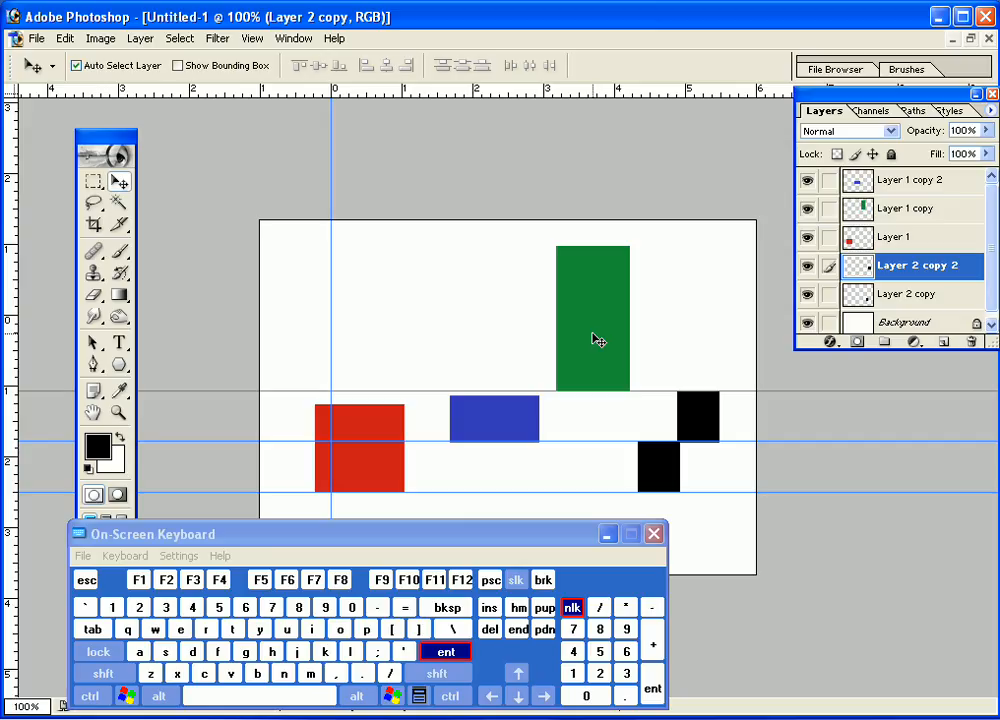
pyautogui.click(807, 266)
pyautogui.click(807, 293)
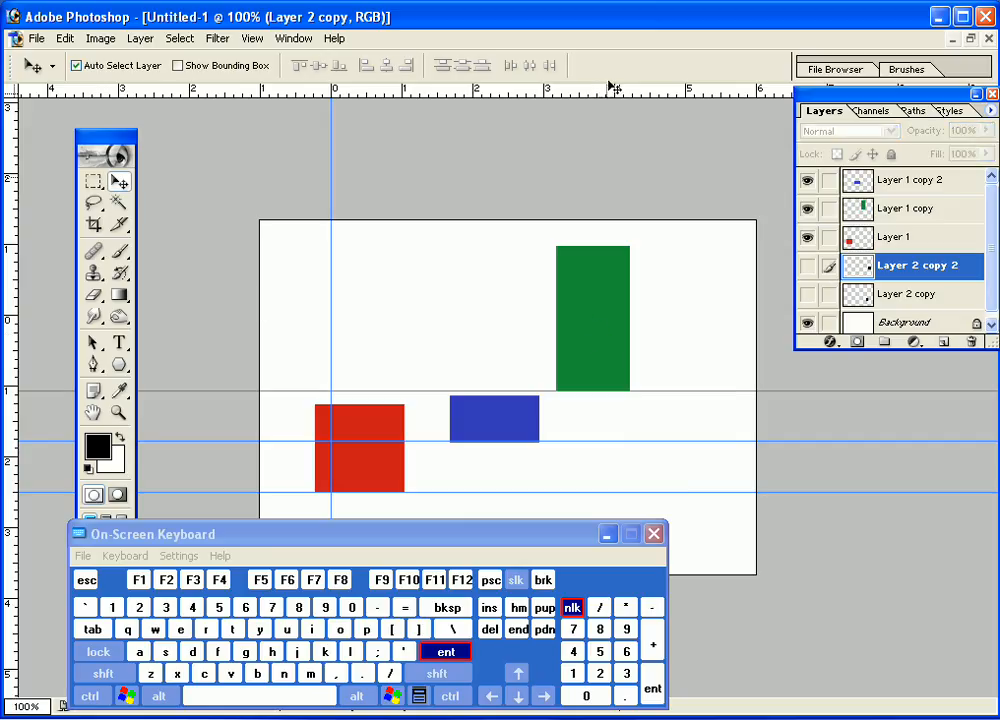
# Link Layer 1 copy 2 and Layer 1 copy to Layer 1, and distribute the shapes by left edges
pyautogui.click(900, 237)
pyautogui.click(829, 180)
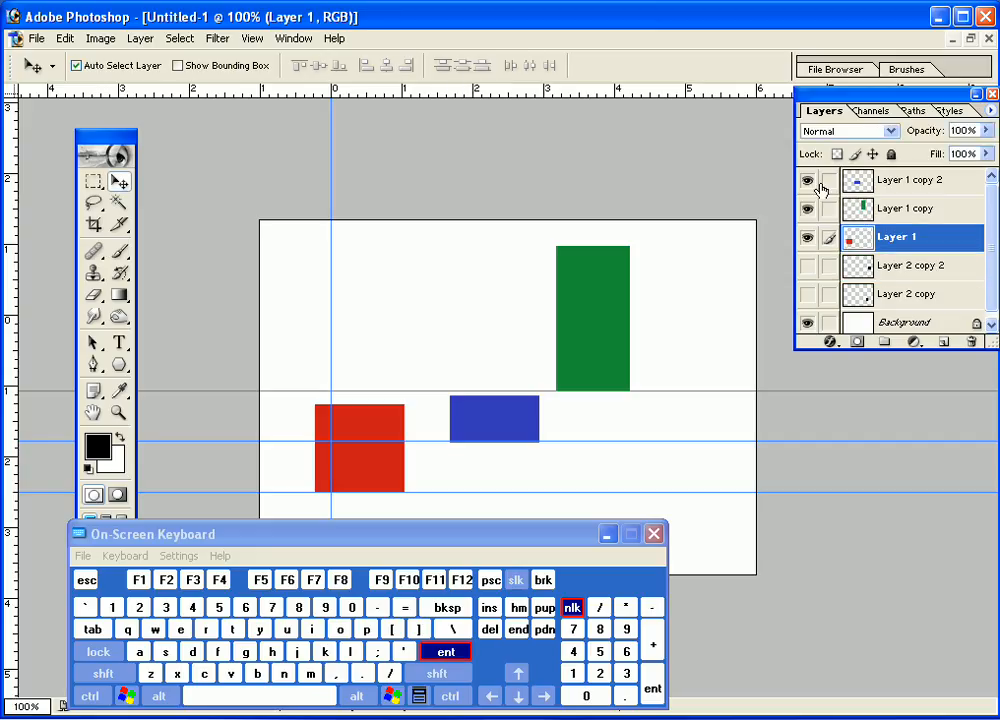
pyautogui.click(829, 208)
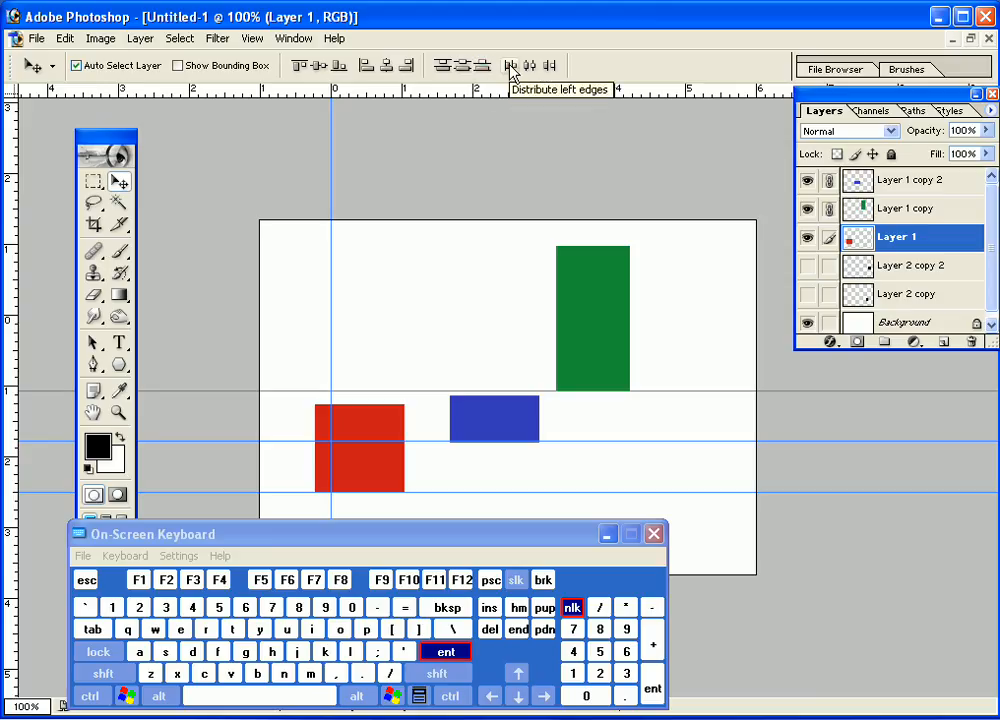
pyautogui.click(510, 67)
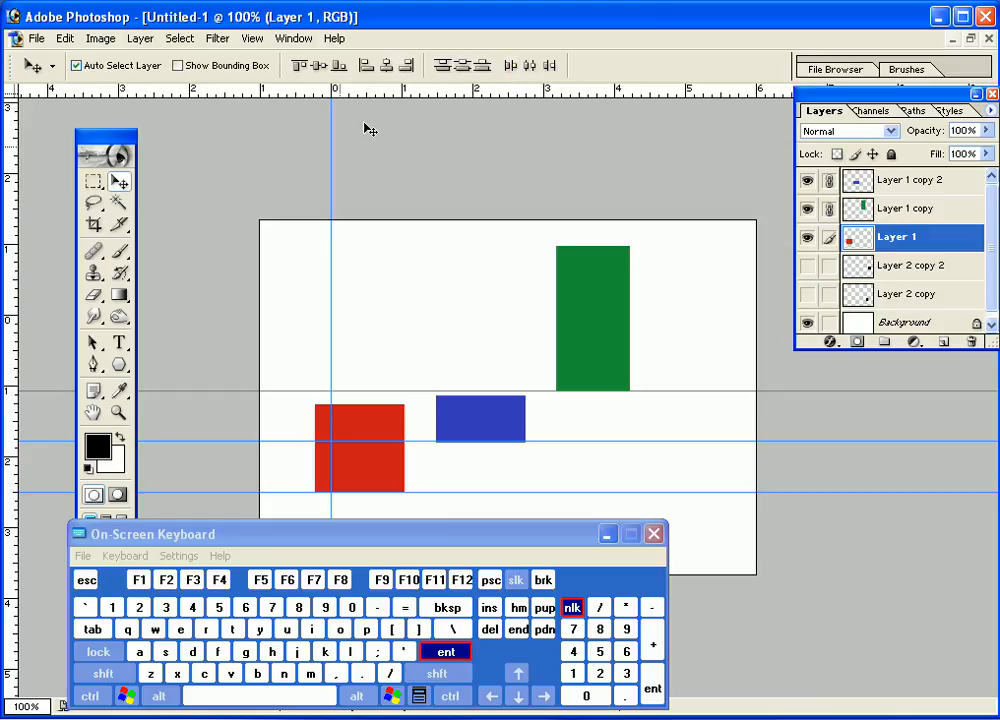
# Place vertical guides at the left edges of the red, blue and green shapes, and set the horizontal ruler's zero at the red square's left edge
pyautogui.moveTo(332, 149); pyautogui.dragTo(315, 152)
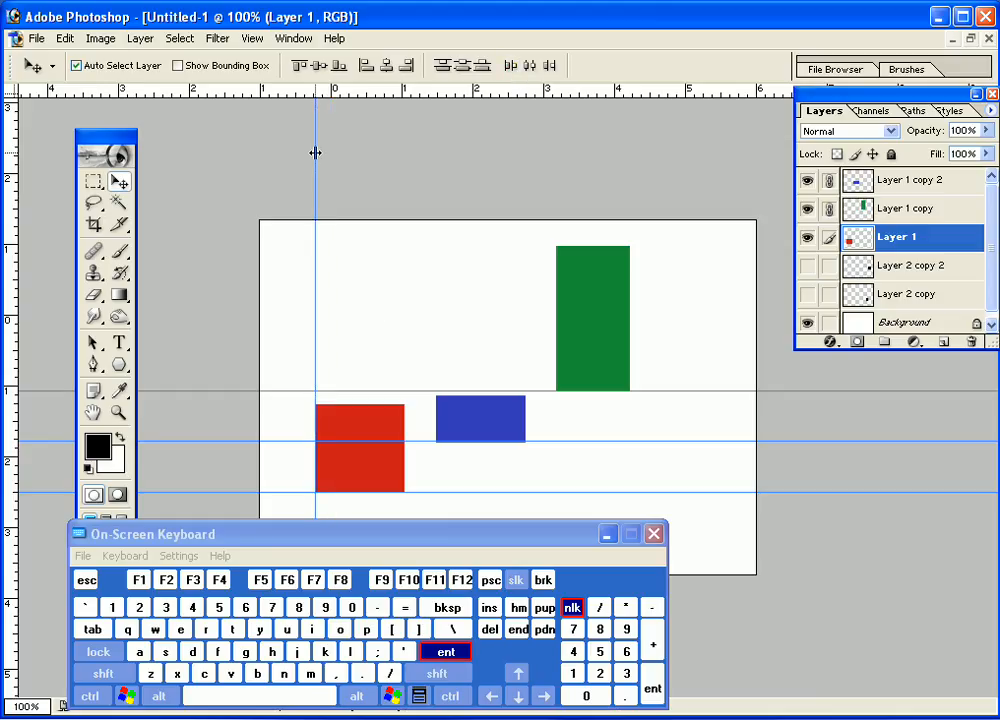
pyautogui.moveTo(14, 248); pyautogui.dragTo(435, 277)
pyautogui.moveTo(10, 275); pyautogui.dragTo(557, 308)
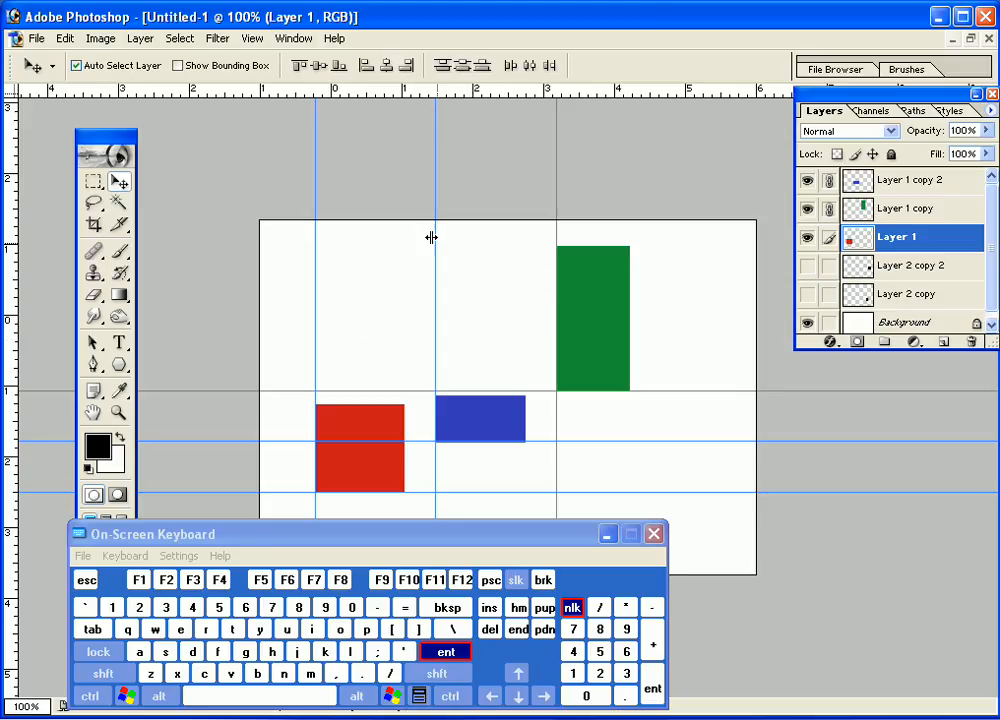
pyautogui.moveTo(20, 97); pyautogui.dragTo(315, 174)
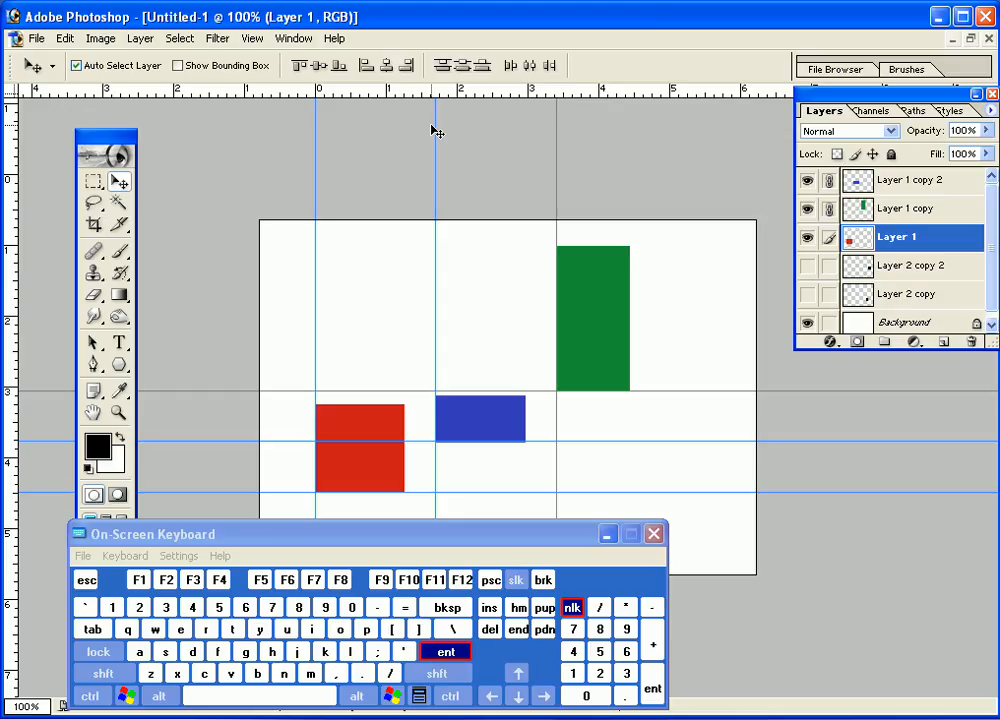
# Distribute the linked shapes by horizontal centers, and move the three vertical guides to the centers of the red, blue and green shapes
pyautogui.click(526, 68)
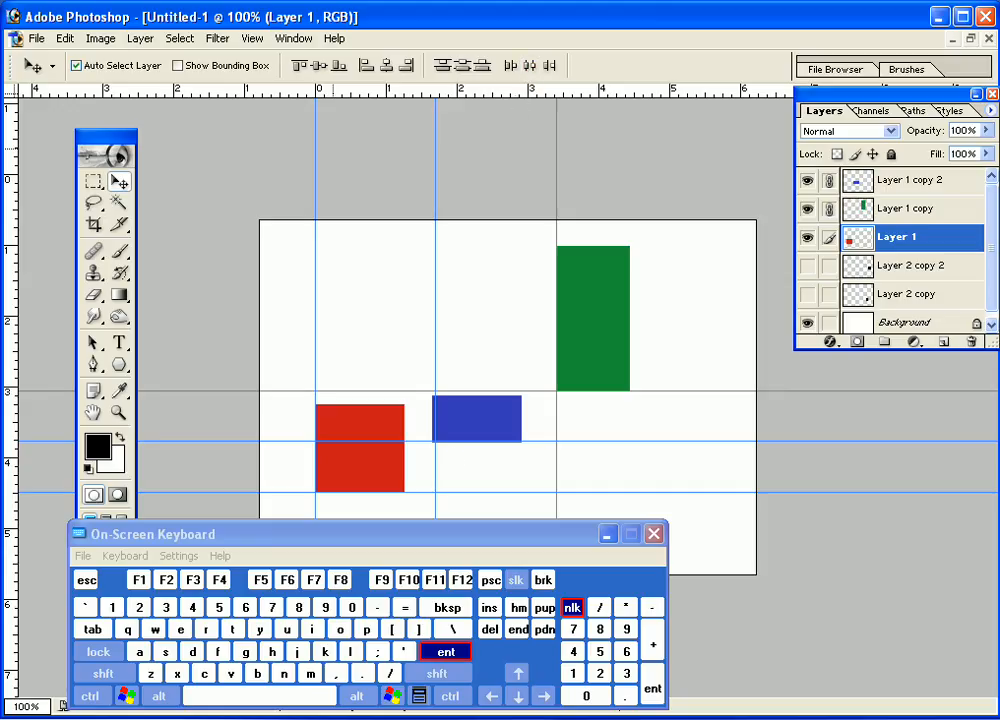
pyautogui.moveTo(315, 149); pyautogui.dragTo(361, 152)
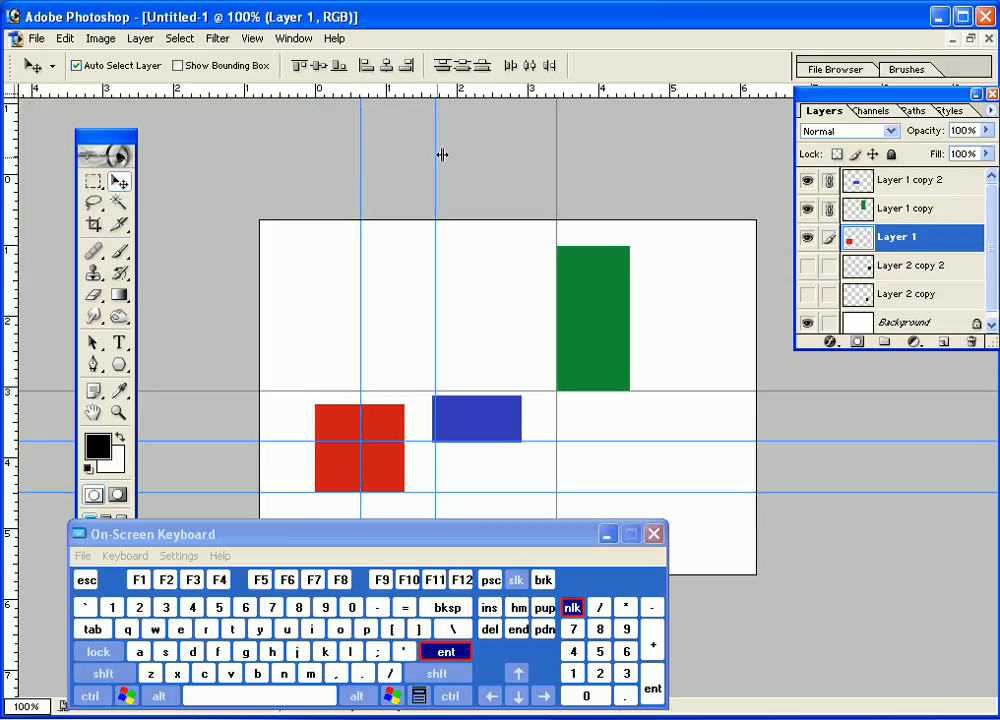
pyautogui.moveTo(435, 158); pyautogui.dragTo(473, 163)
pyautogui.moveTo(557, 124); pyautogui.dragTo(591, 138)
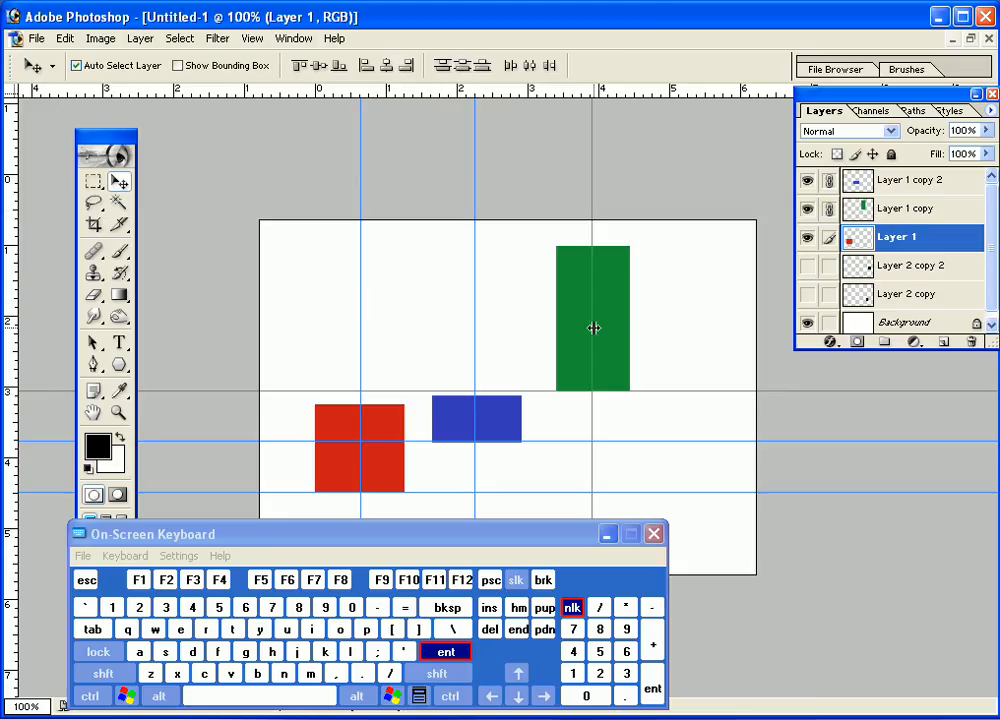
# Distribute the linked shapes by right edges, and move the vertical guides to the right edges of the green, blue and red shapes
pyautogui.click(549, 67)
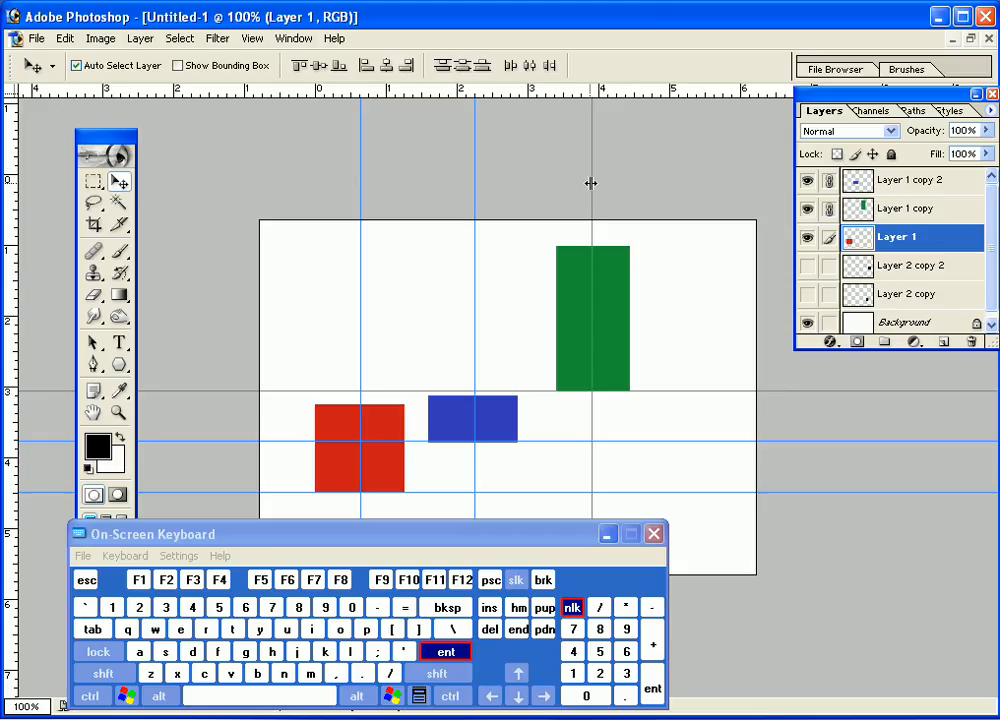
pyautogui.moveTo(597, 183); pyautogui.dragTo(630, 185)
pyautogui.moveTo(473, 188); pyautogui.dragTo(518, 196)
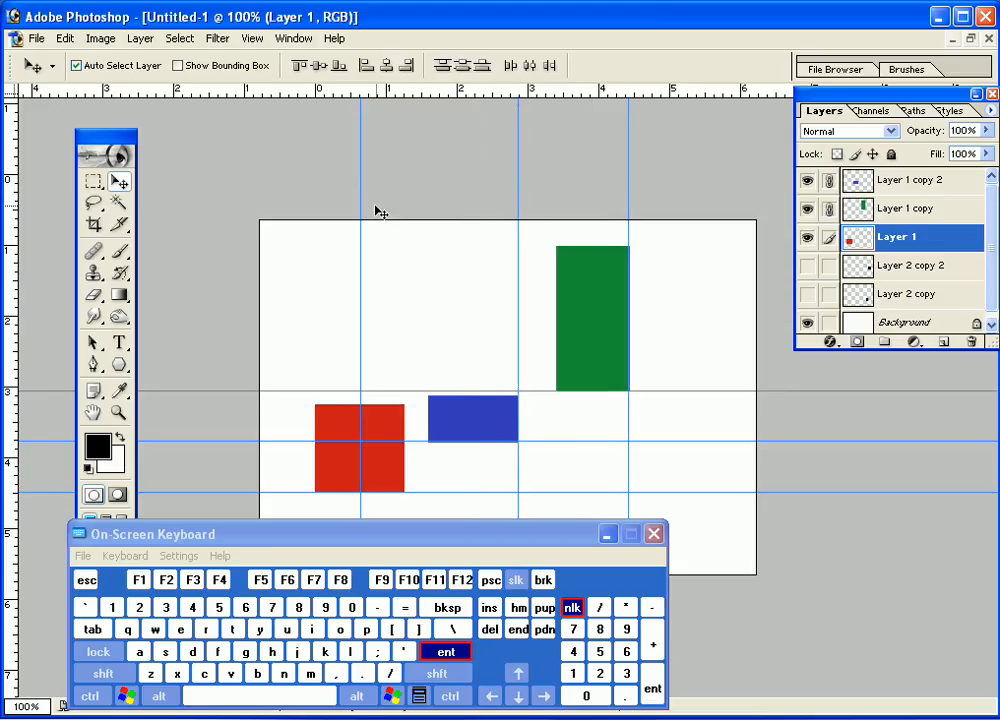
pyautogui.moveTo(361, 205); pyautogui.dragTo(404, 205)
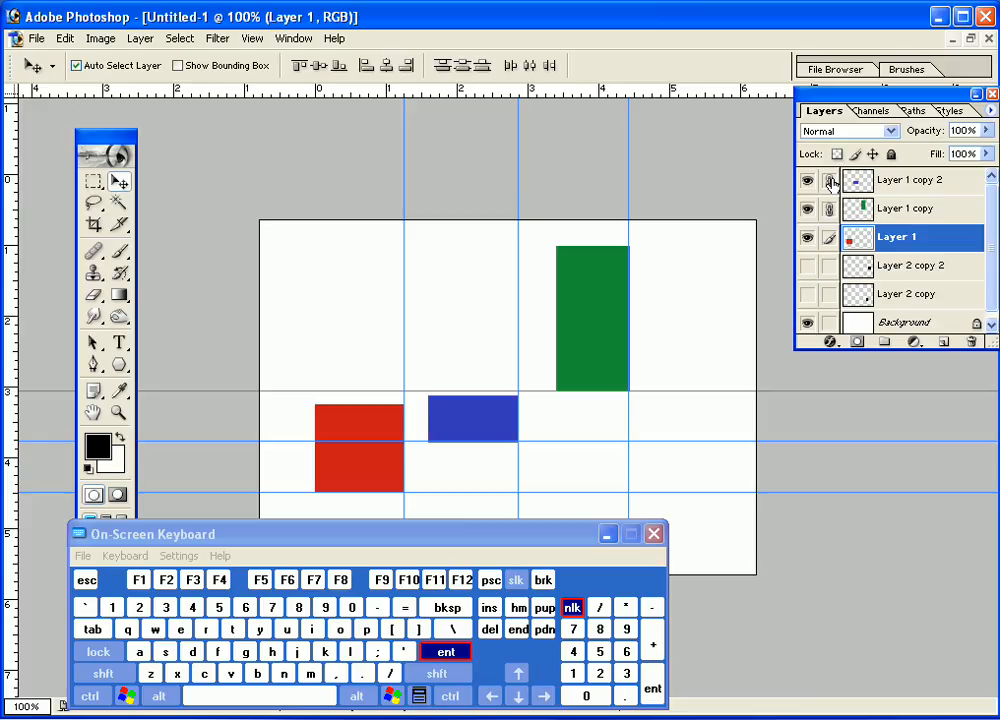
# Unlink the shape layers, and delete Layer 1, Layer 2 copy 2, Layer 2 copy and Layer 1 copy 2
pyautogui.click(829, 208)
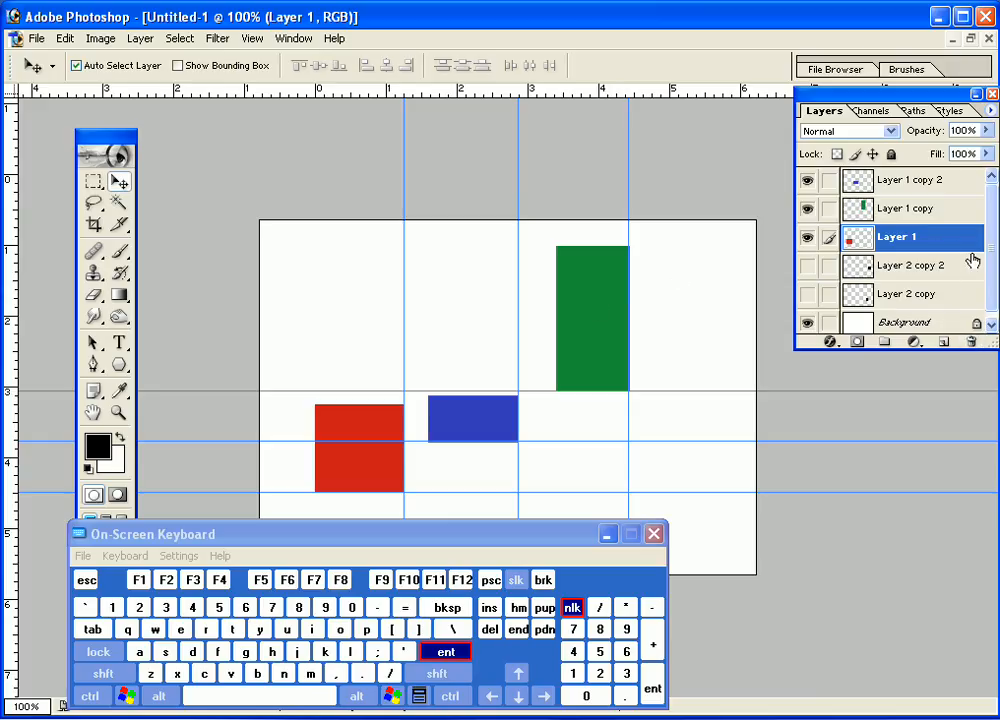
pyautogui.click(971, 343)
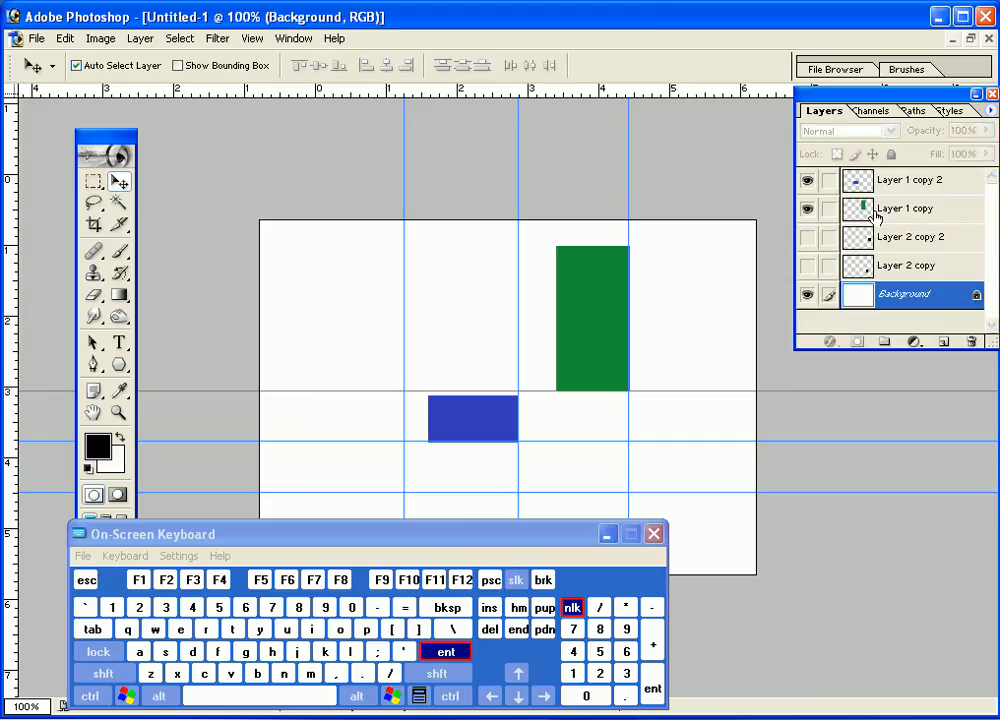
pyautogui.moveTo(936, 249); pyautogui.dragTo(969, 343)
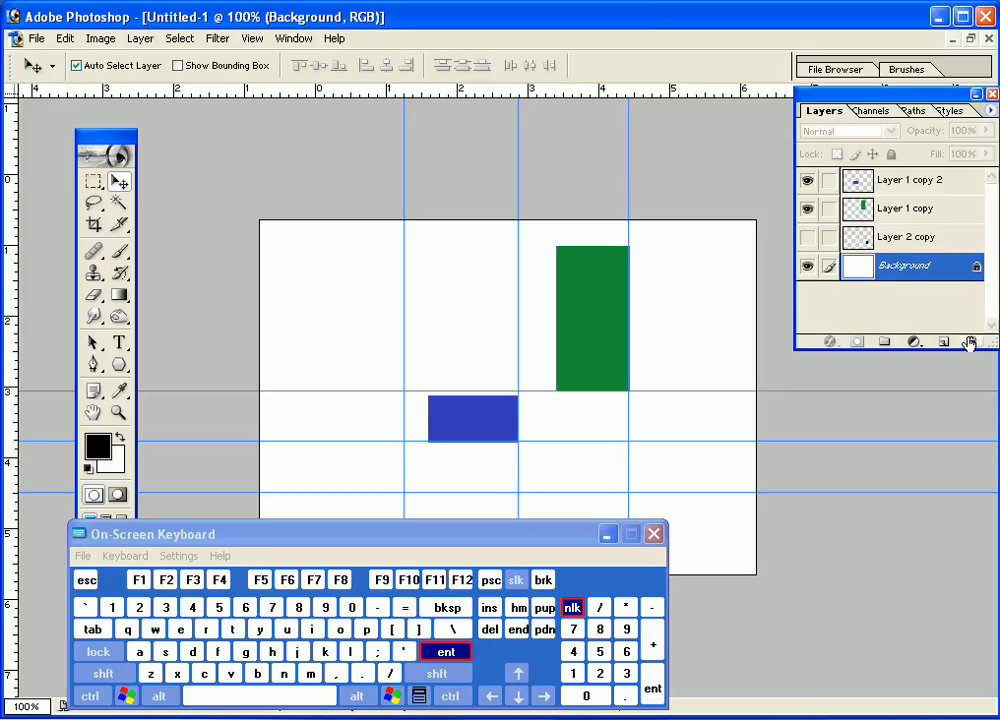
pyautogui.click(962, 245)
pyautogui.click(971, 340)
pyautogui.click(436, 297)
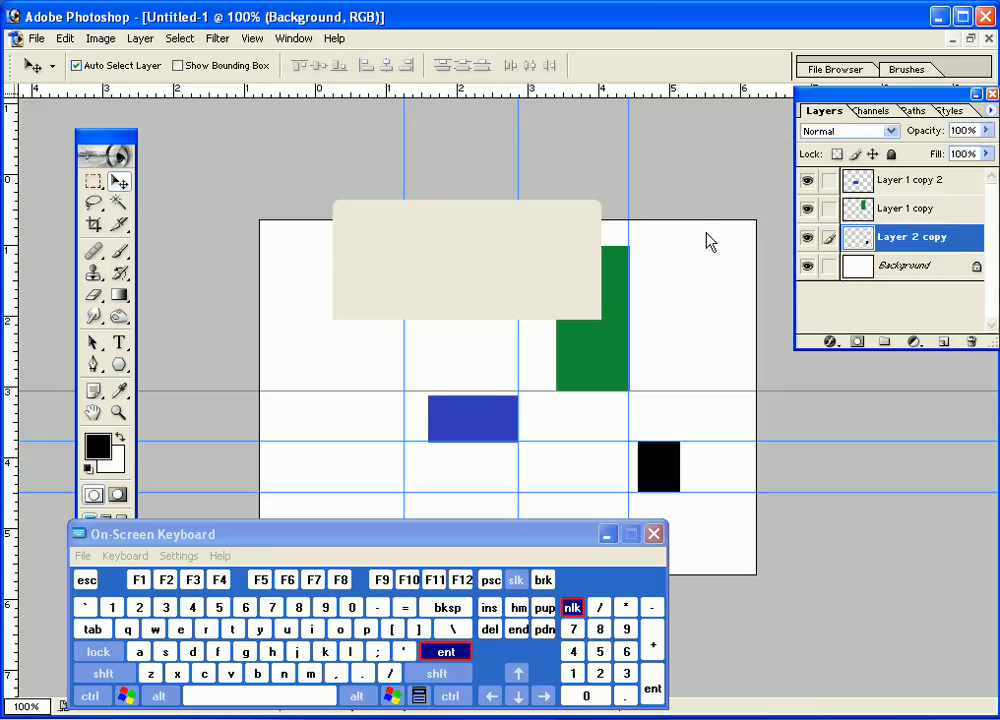
pyautogui.click(926, 186)
pyautogui.click(969, 341)
pyautogui.click(450, 295)
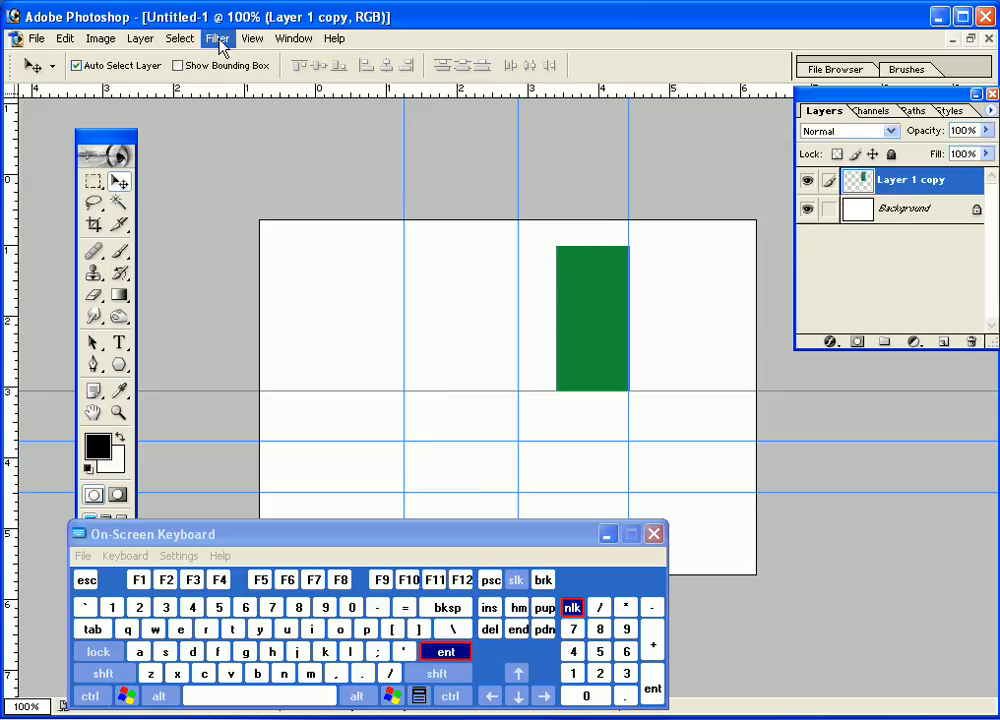
# Hide the extras, including the guides, and hide the rulers
pyautogui.click(253, 39)
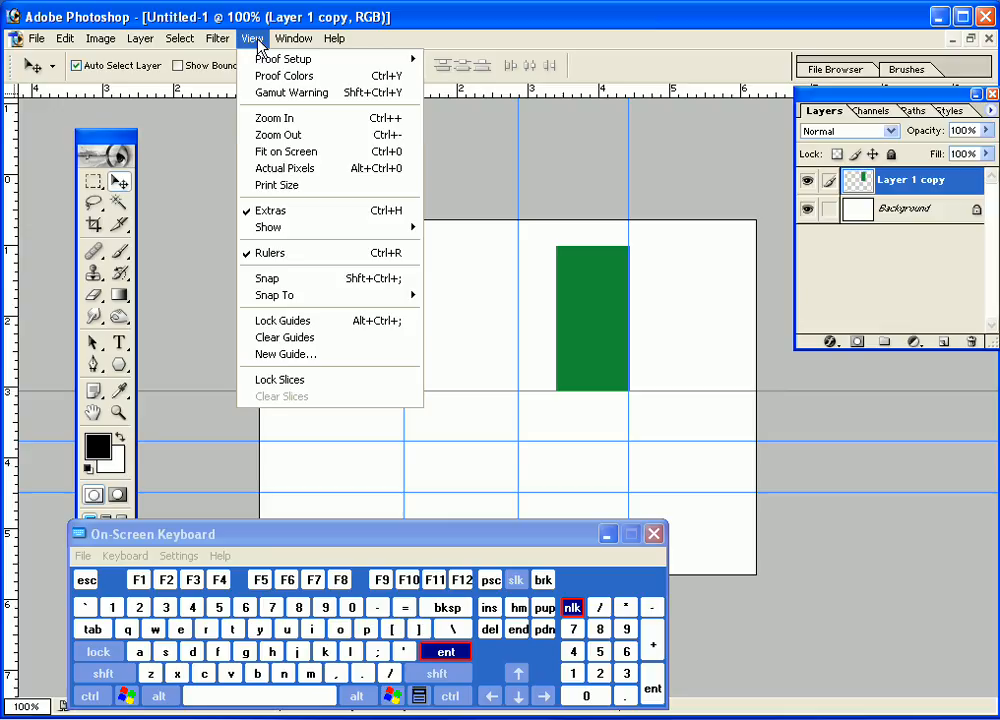
pyautogui.click(272, 215)
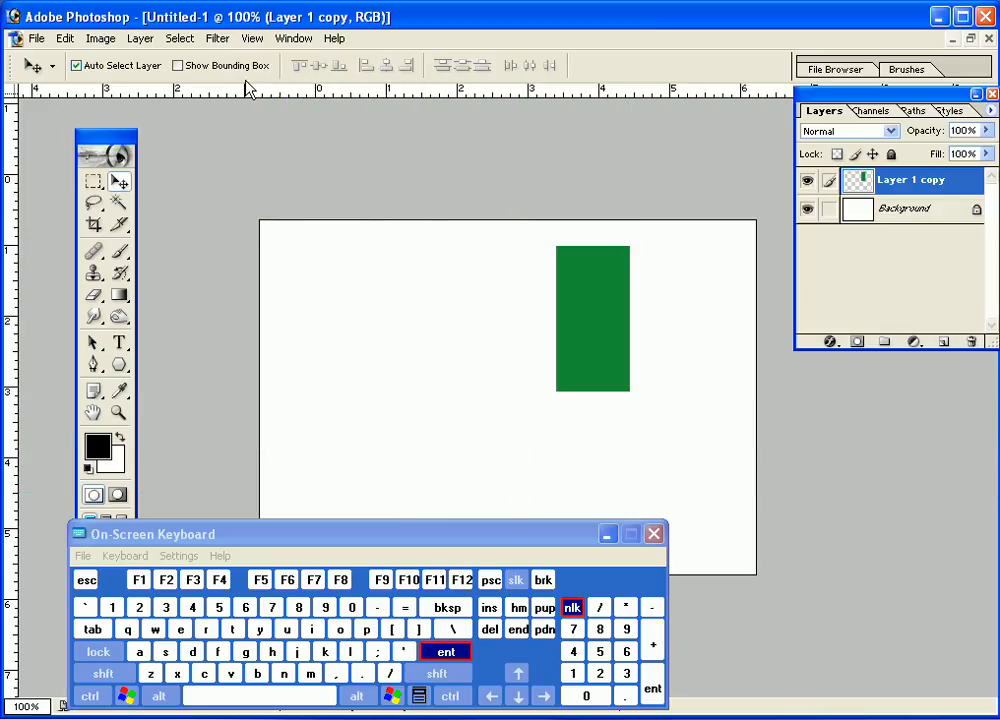
pyautogui.click(252, 38)
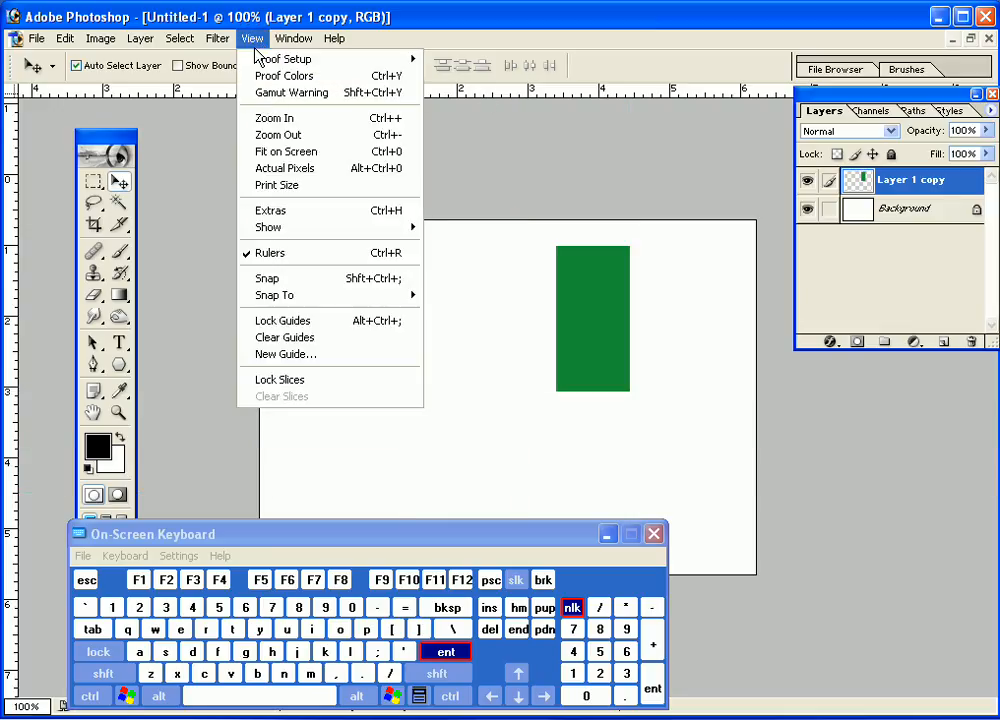
pyautogui.click(275, 252)
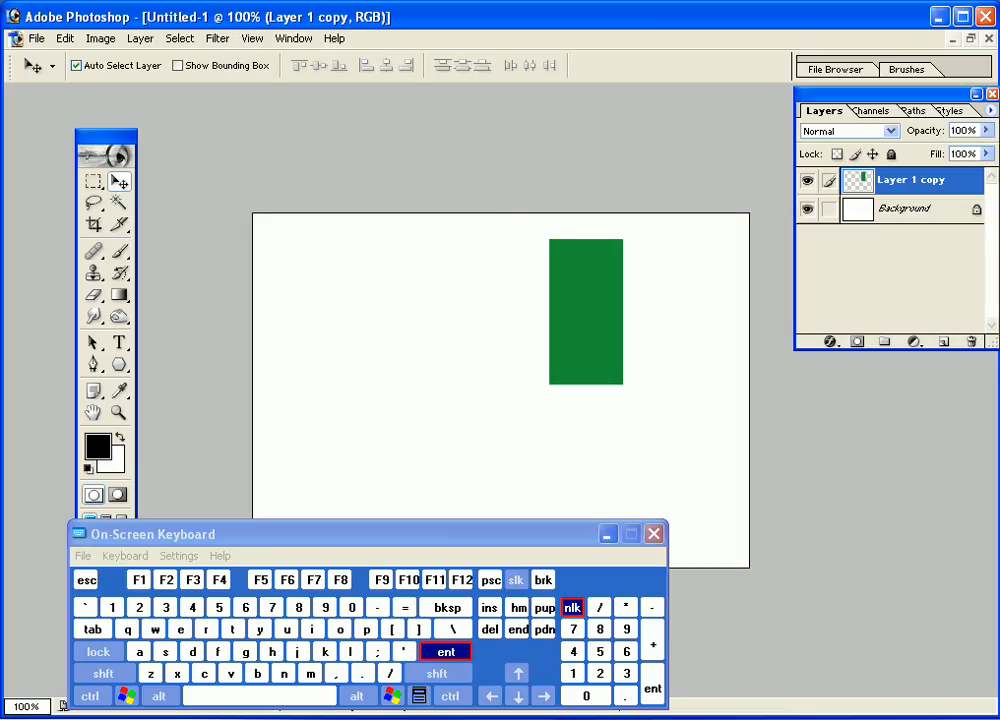
# Move the green rectangle left to the upper-left part of the canvas
pyautogui.moveTo(590, 299); pyautogui.dragTo(424, 342)
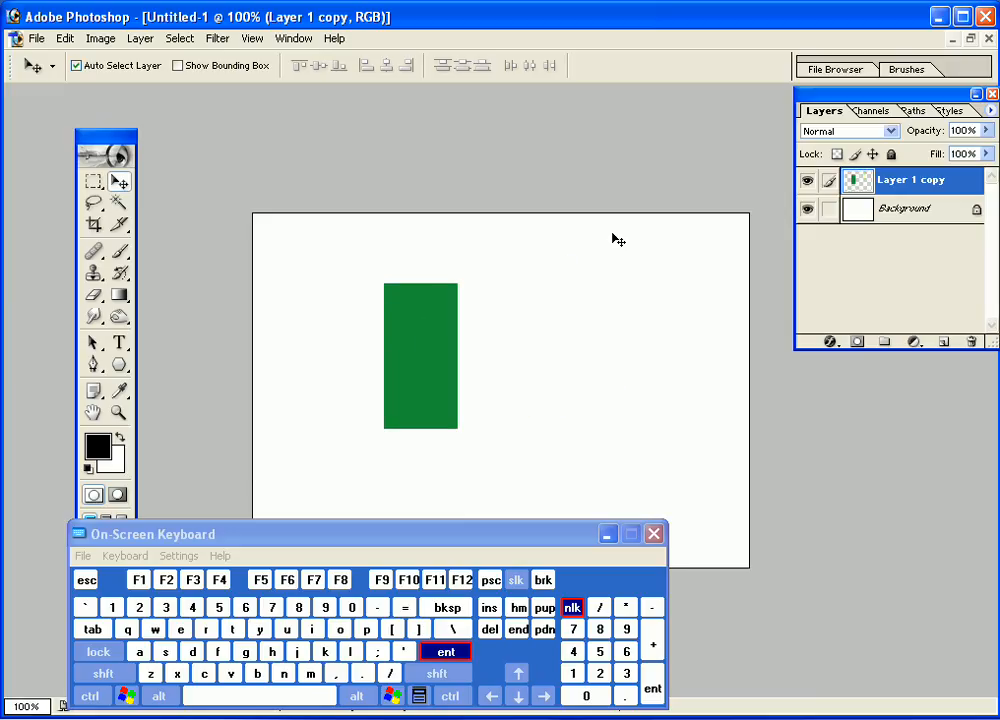
pyautogui.press('shift')
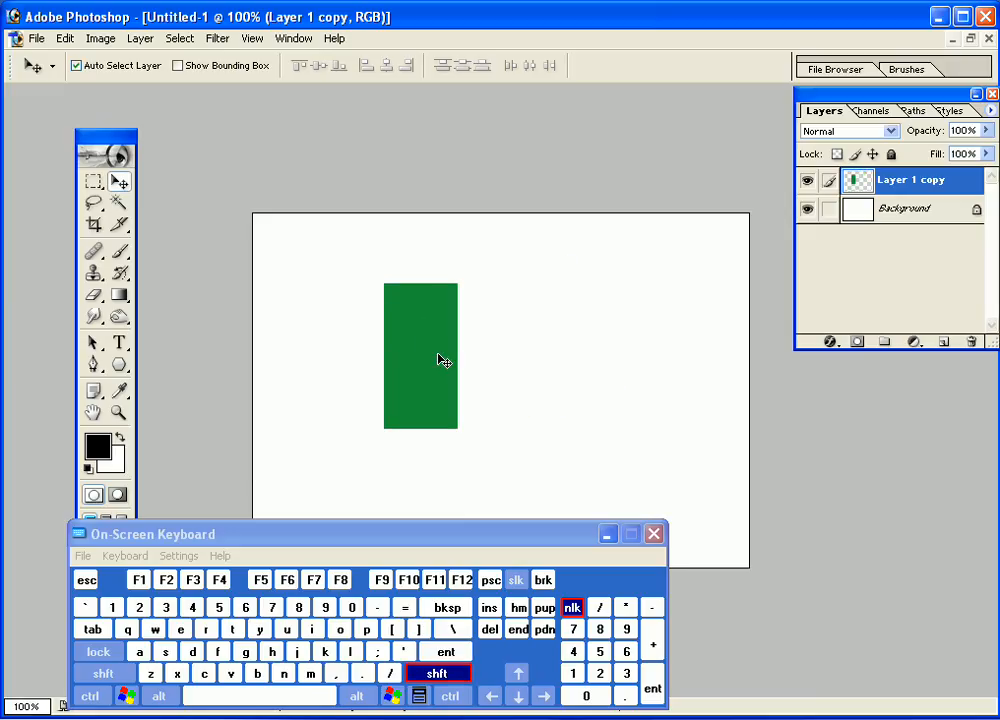
pyautogui.moveTo(413, 340); pyautogui.dragTo(402, 314)
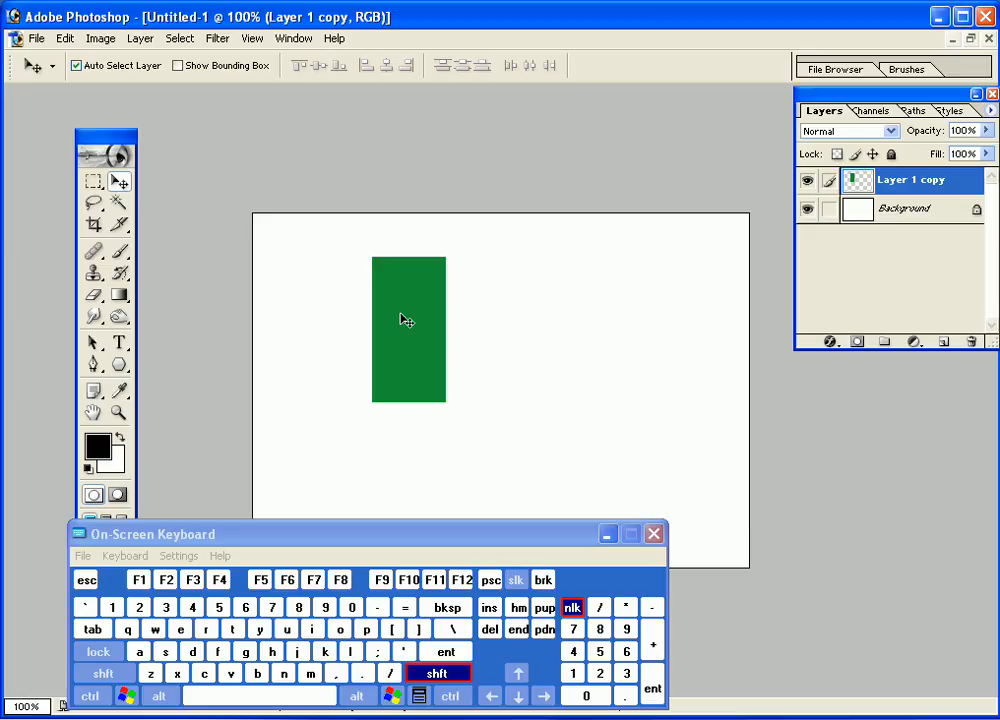
# Duplicate the green rectangle slightly lower on its right side, and fill the copy with the black foreground color
pyautogui.moveTo(413, 319); pyautogui.dragTo(504, 353)
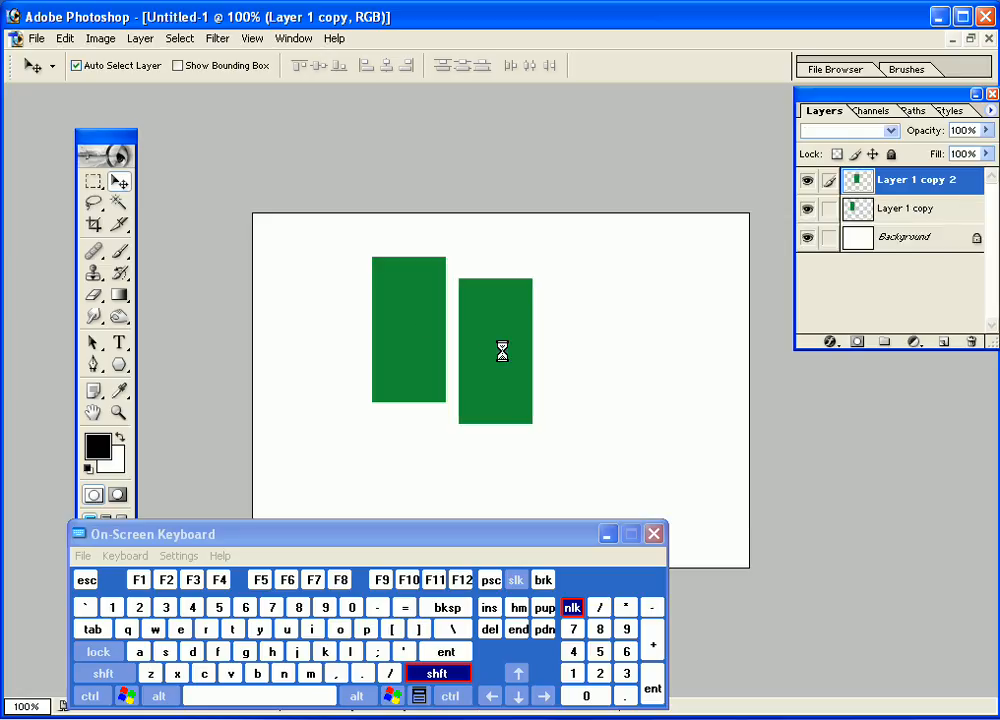
pyautogui.keyDown('ctrl'); pyautogui.click(937, 181); pyautogui.keyUp('ctrl')
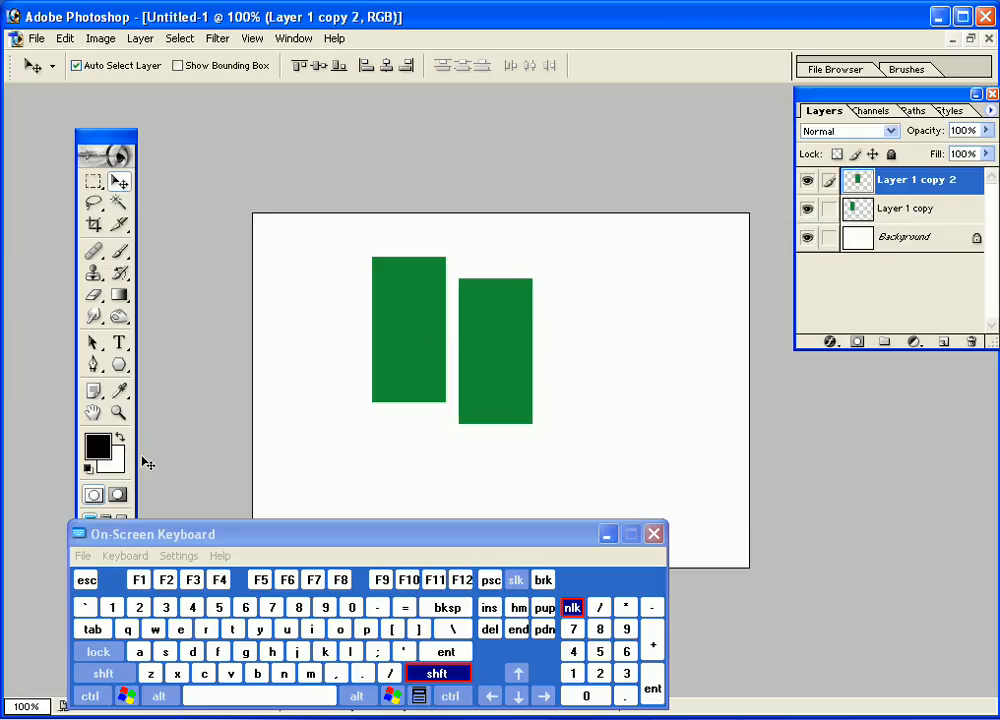
pyautogui.click(495, 632)
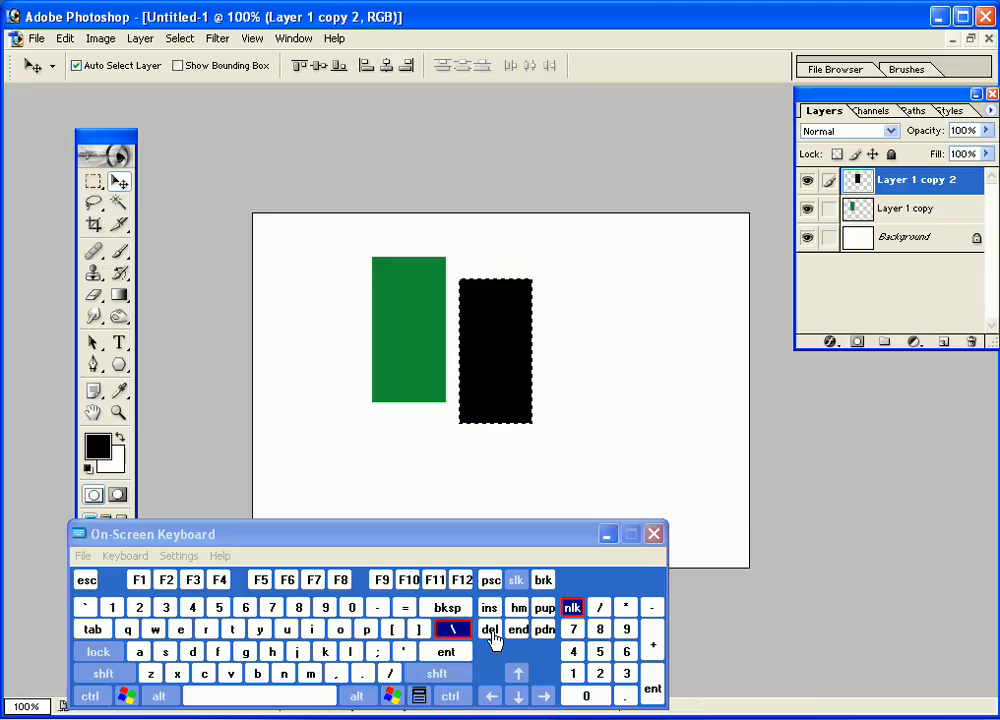
pyautogui.hotkey('ctrl', 'd')
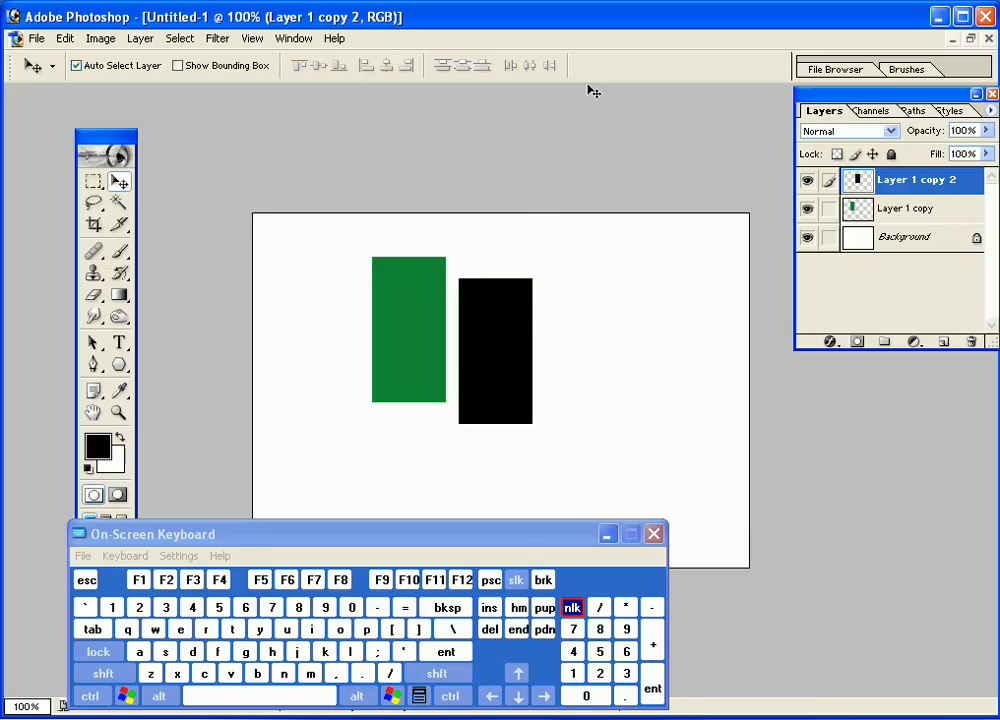
# Show the extras again, and remove guides until one vertical guide and one horizontal guide near the green rectangle's bottom edge remain
pyautogui.click(252, 38)
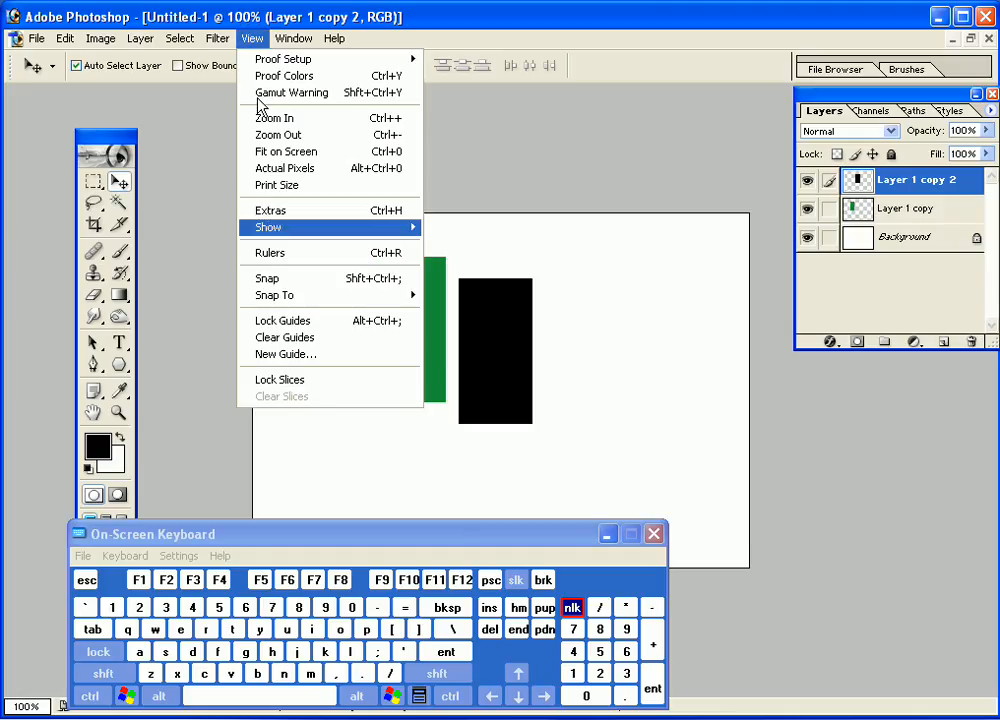
pyautogui.click(304, 212)
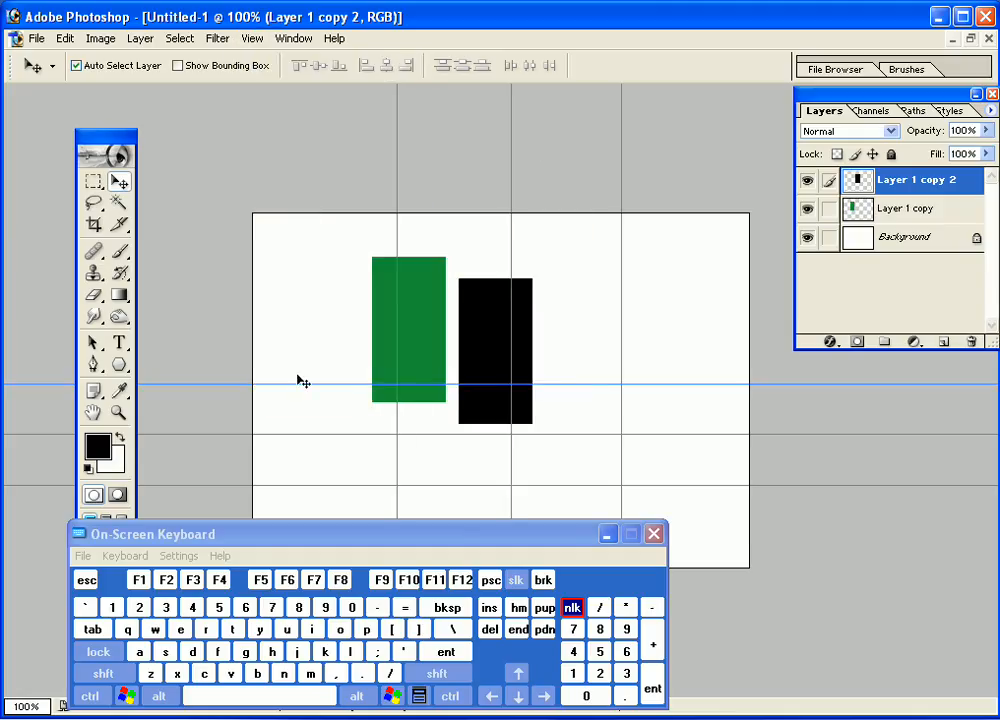
pyautogui.moveTo(295, 383); pyautogui.dragTo(424, 74)
pyautogui.moveTo(225, 434); pyautogui.dragTo(380, 74)
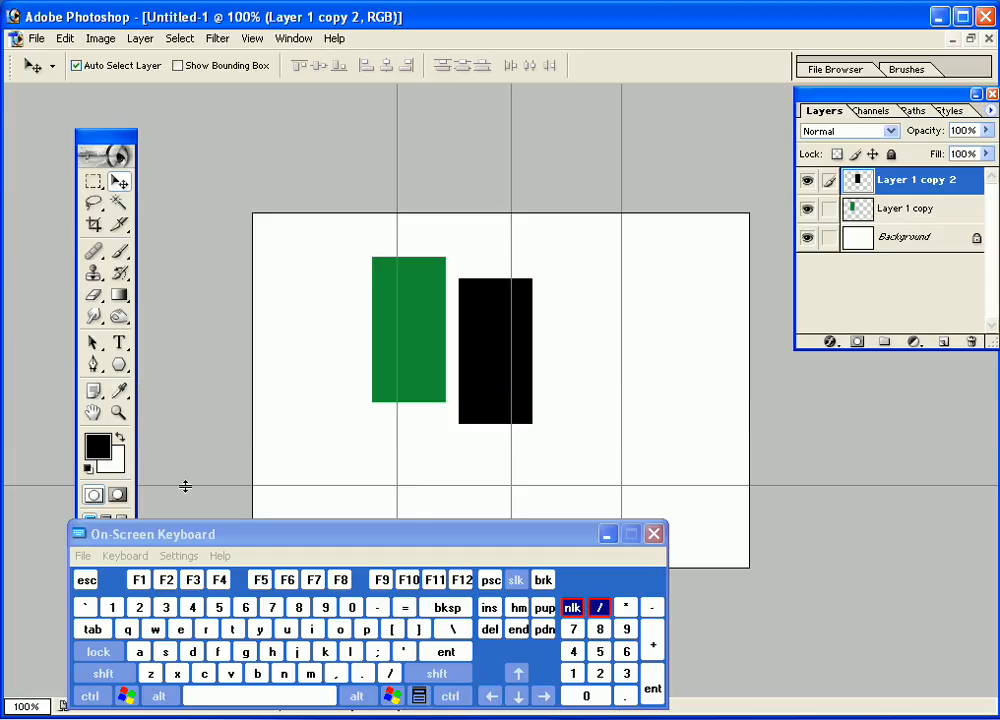
pyautogui.moveTo(185, 484); pyautogui.dragTo(223, 401)
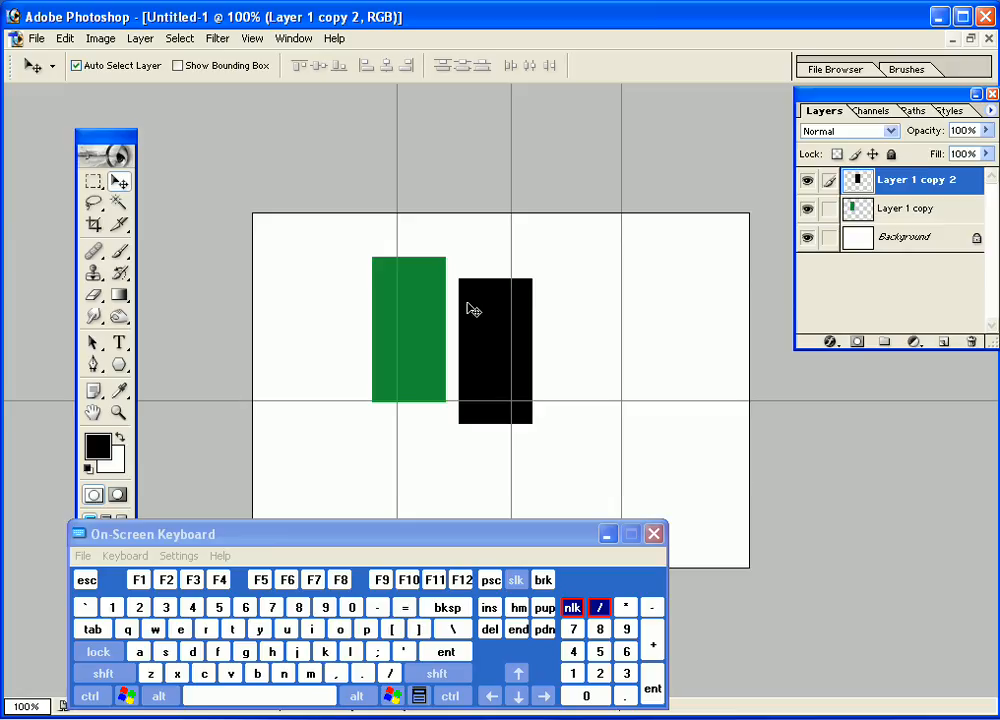
pyautogui.moveTo(512, 124); pyautogui.dragTo(179, 185)
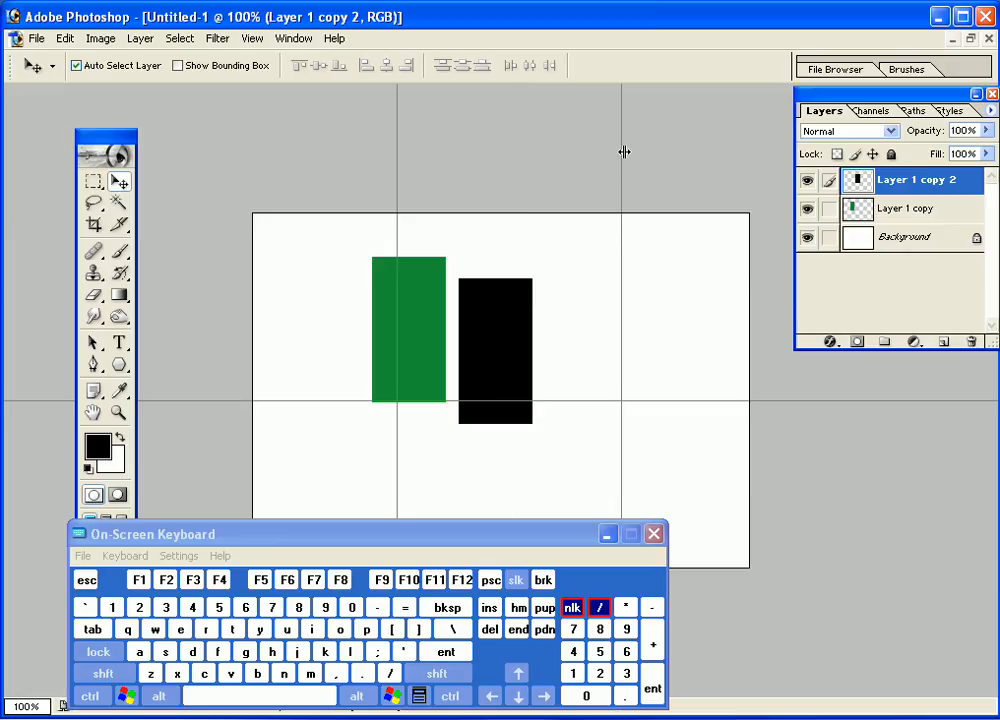
pyautogui.moveTo(622, 150); pyautogui.dragTo(13, 178)
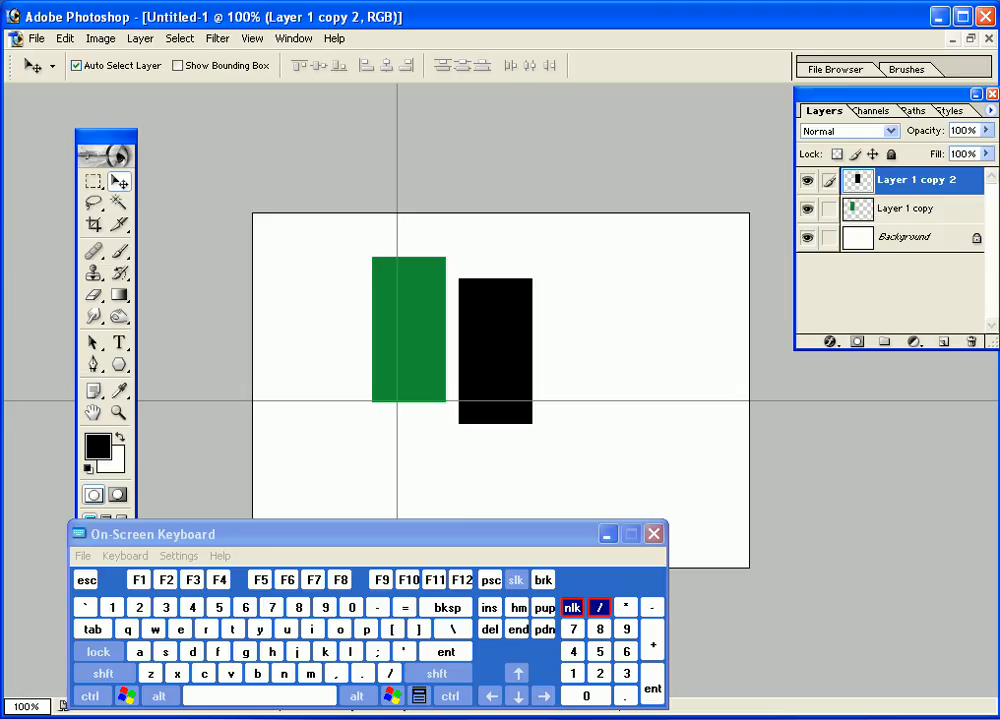
# Move the black rectangle down so its top edge sits at the horizontal guide, and shift the On-Screen Keyboard lower
pyautogui.hotkey('ctrl', 'shift', ';')
pyautogui.press('space')
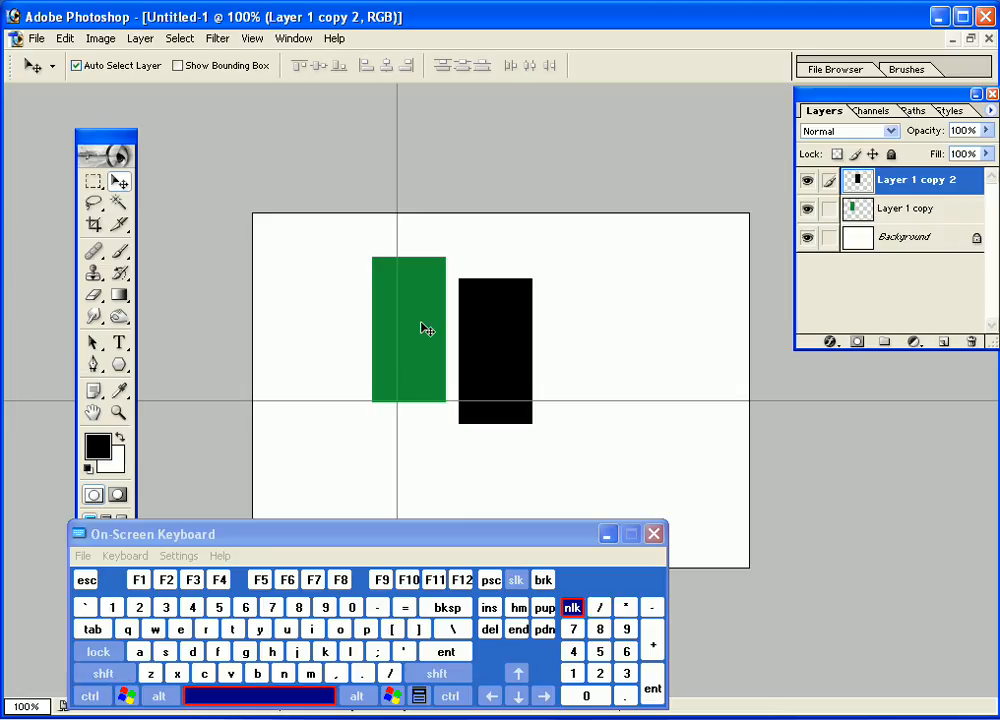
pyautogui.moveTo(490, 303); pyautogui.dragTo(477, 424)
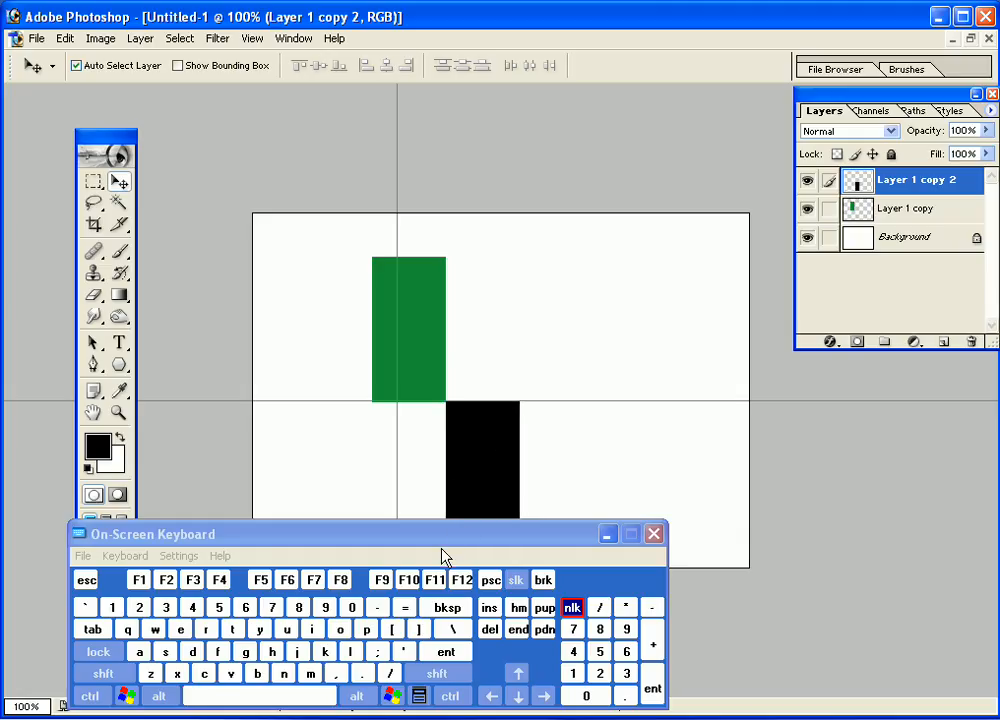
pyautogui.moveTo(444, 543); pyautogui.dragTo(442, 570)
pyautogui.click(457, 508)
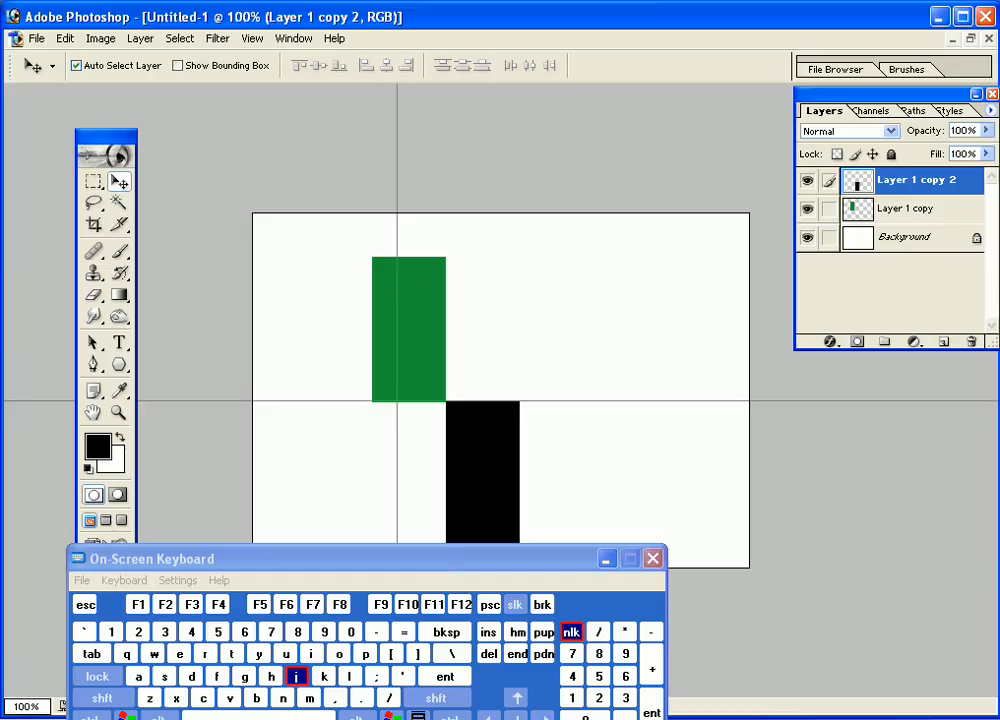
# Turn on Snap, and move the green rectangle right with its bottom at the horizontal guide and the black one slightly left along it
pyautogui.click(251, 40)
pyautogui.click(293, 280)
pyautogui.moveTo(420, 316); pyautogui.dragTo(590, 361)
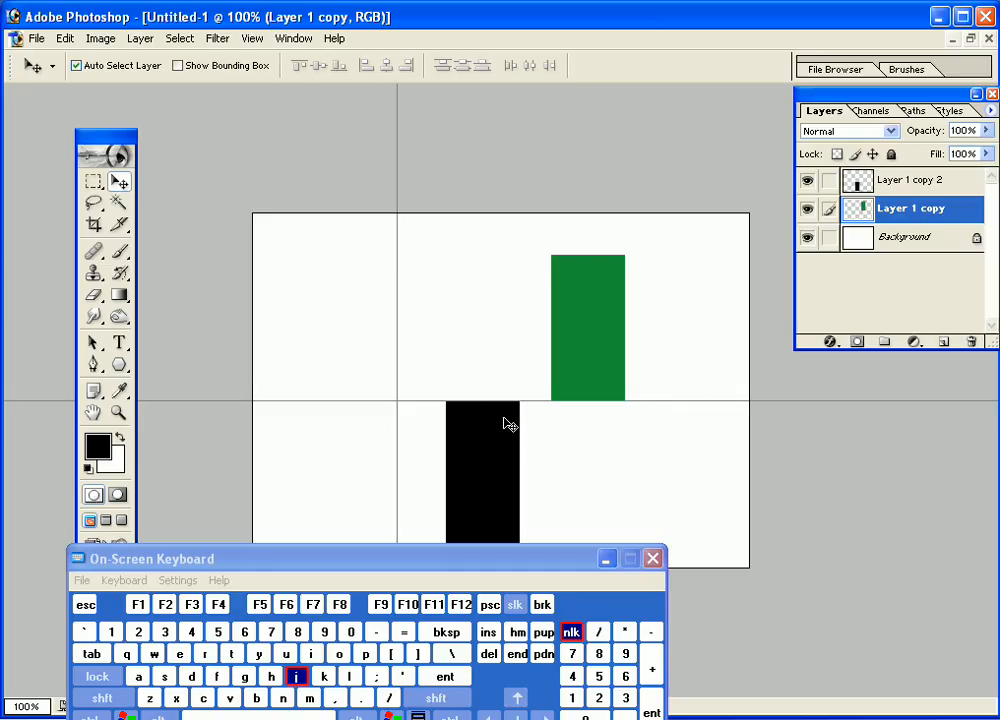
pyautogui.moveTo(496, 422)
pyautogui.mouseDown()
pyautogui.moveTo(480, 458)
pyautogui.moveTo(479, 435)
pyautogui.mouseUp()
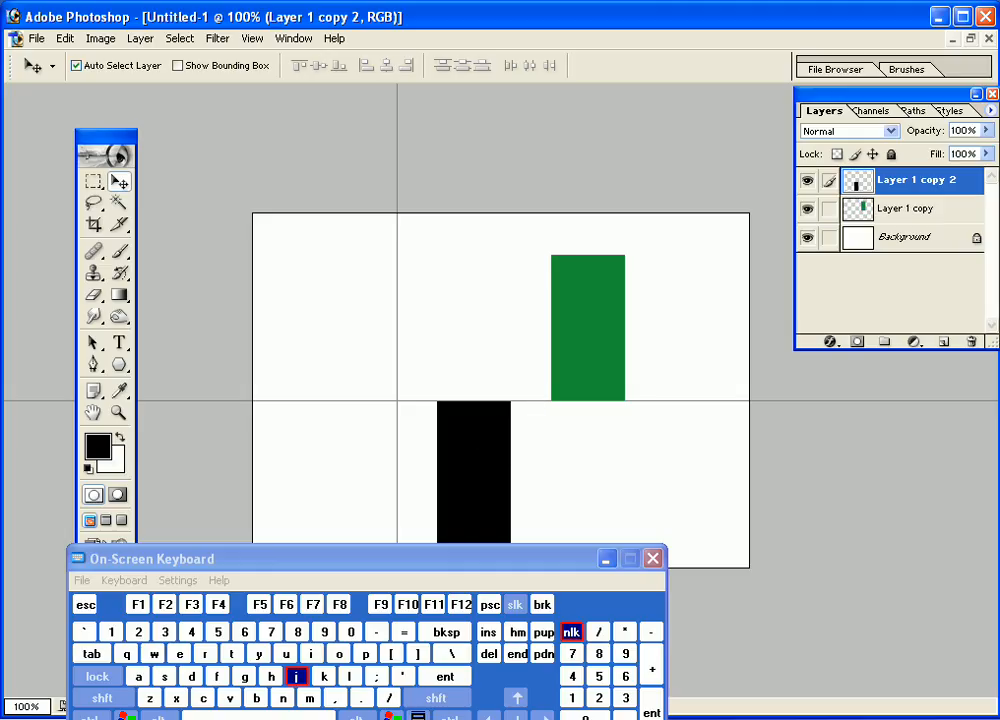
# Turn off Snap, and move the black rectangle up slightly past the horizontal guide
pyautogui.click(64, 38)
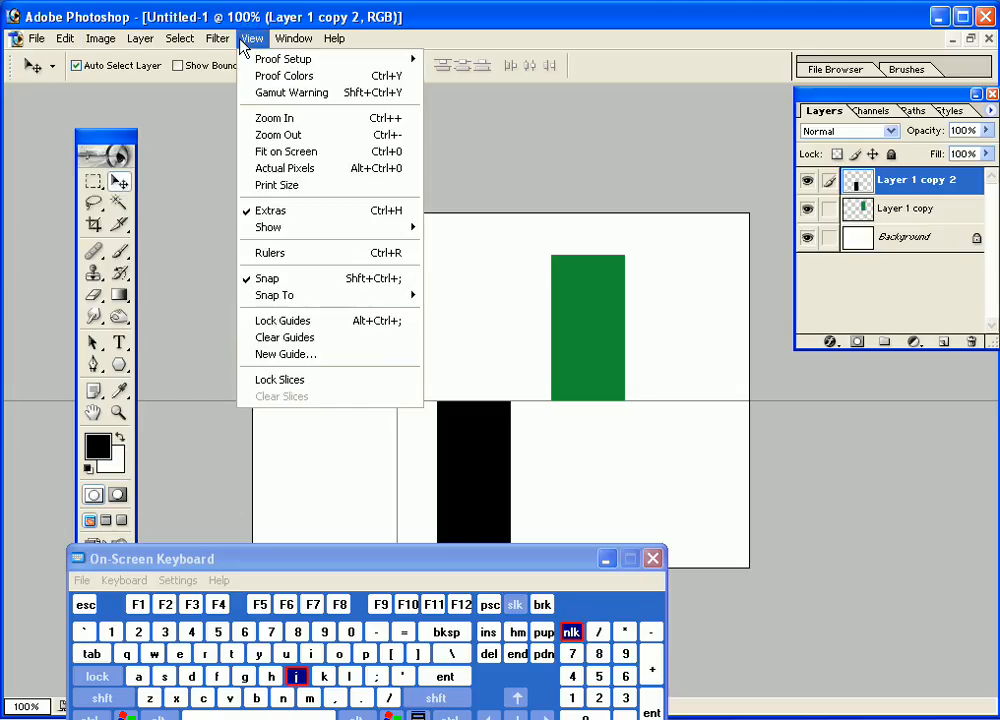
pyautogui.click(276, 279)
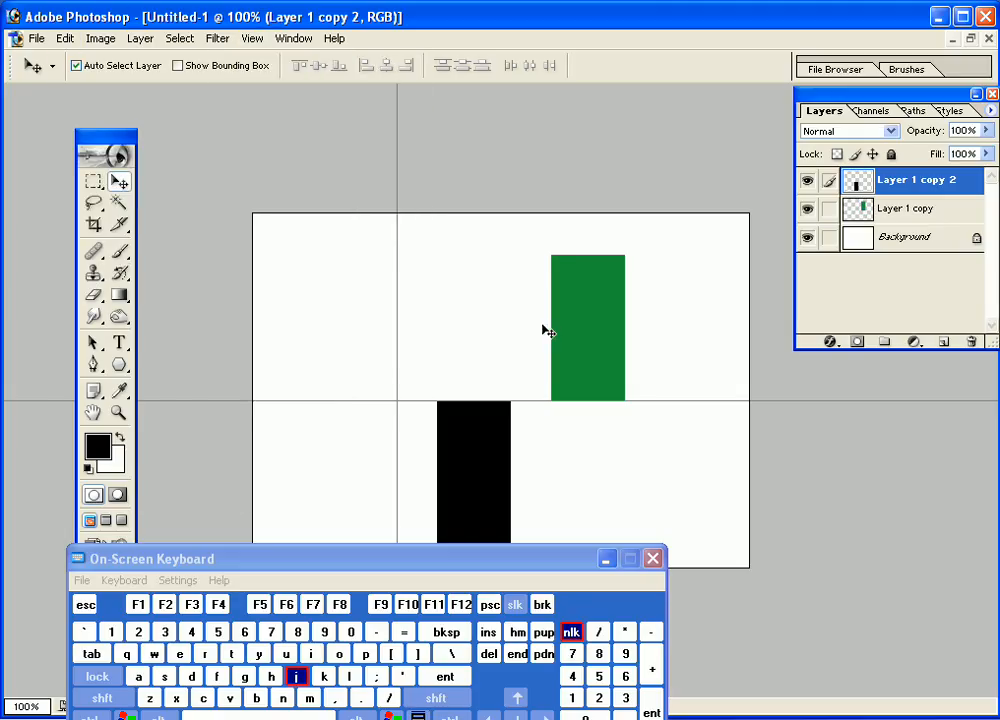
pyautogui.moveTo(471, 483)
pyautogui.mouseDown()
pyautogui.moveTo(472, 455)
pyautogui.moveTo(469, 472)
pyautogui.mouseUp()
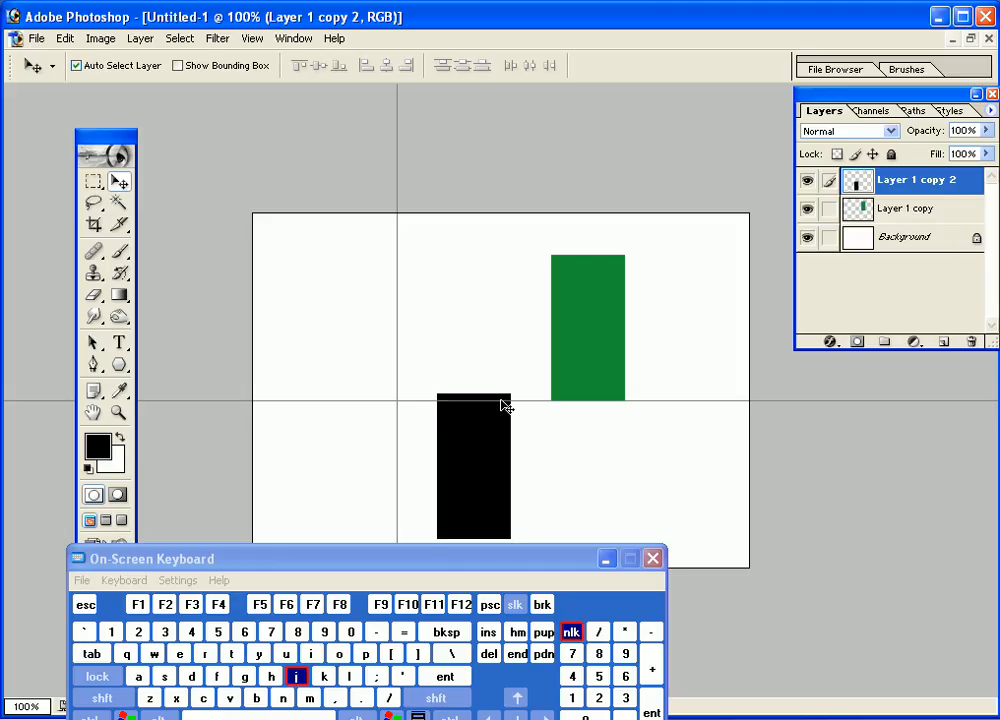
# Duplicate the green rectangle straight to its right, leaving a small gap between the two
pyautogui.click(575, 300)
pyautogui.press('shift')
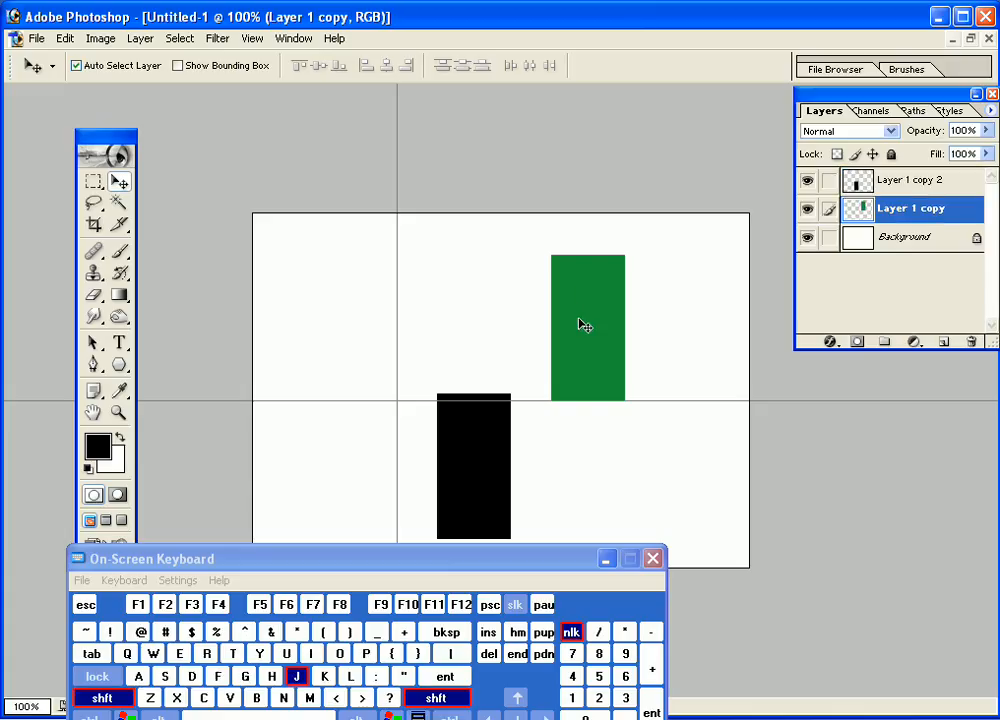
pyautogui.moveTo(585, 335); pyautogui.dragTo(670, 337)
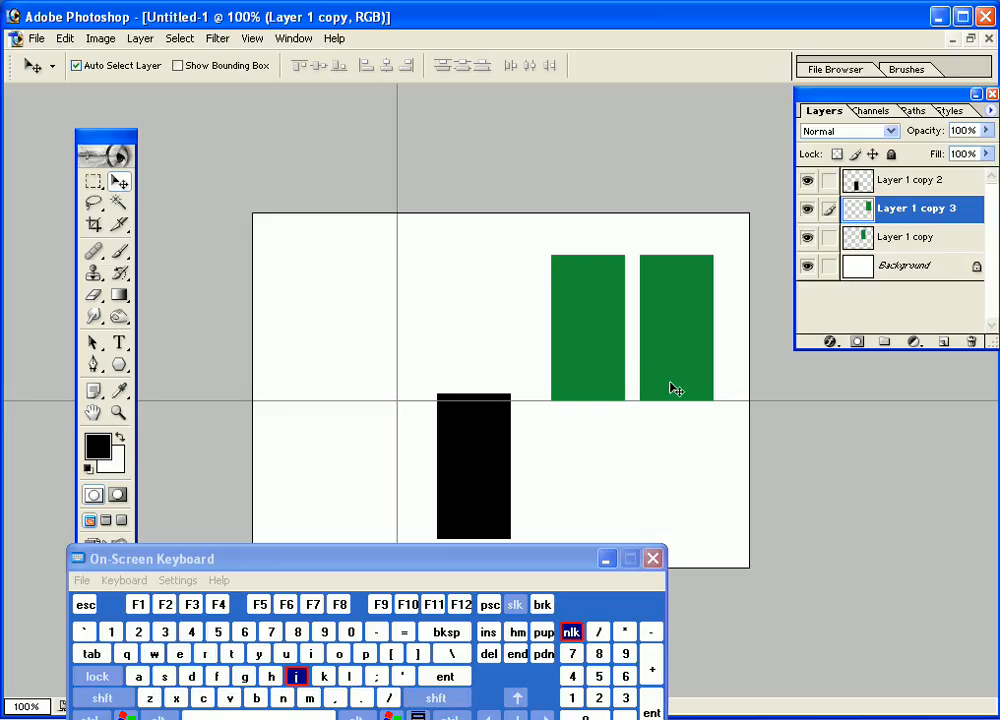
# Using the bounding box, flip the green copy below the horizontal guide at a shorter height, and hide the bounding box
pyautogui.click(193, 66)
pyautogui.click(676, 255)
pyautogui.moveTo(676, 255); pyautogui.dragTo(672, 504)
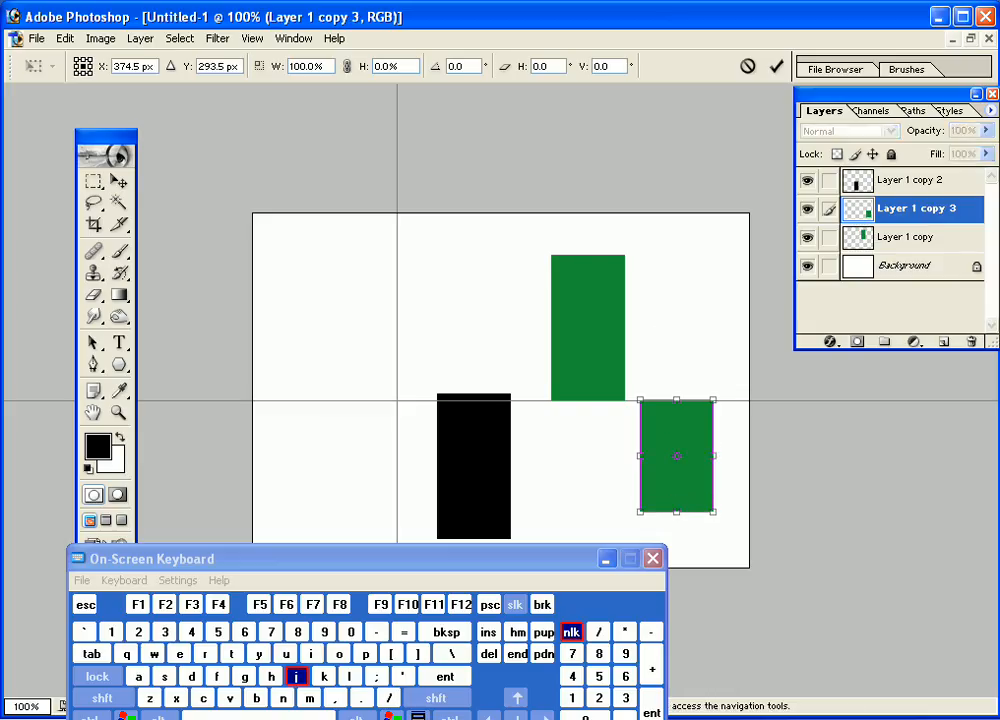
pyautogui.doubleClick(674, 442)
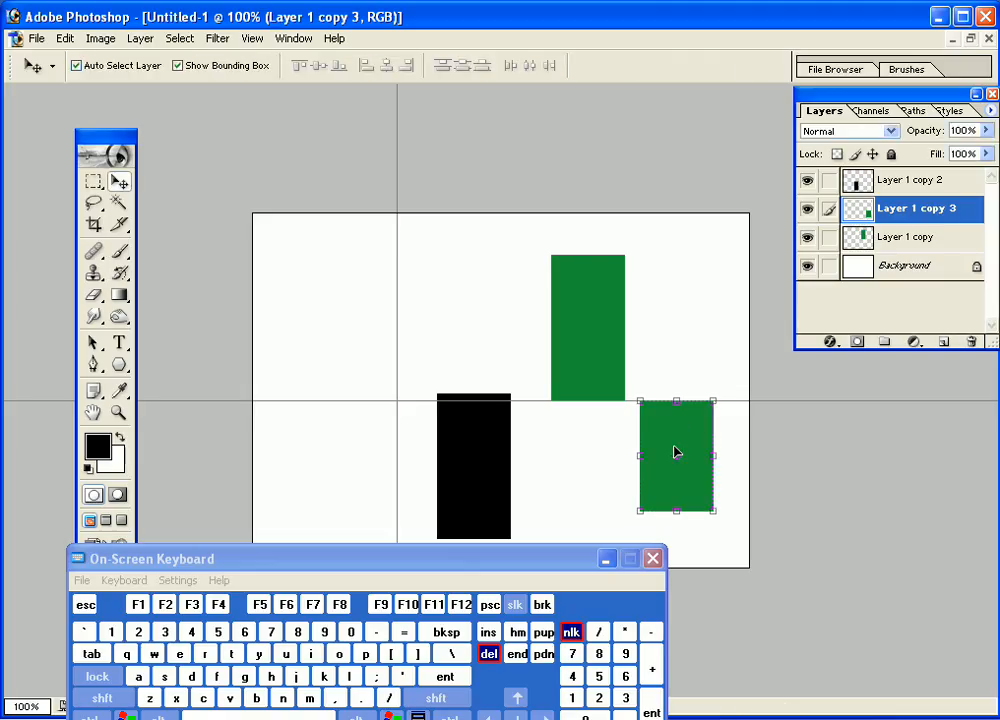
pyautogui.click(245, 66)
# Move the black rectangle down until its top edge is slightly below the horizontal guide
pyautogui.moveTo(484, 452); pyautogui.dragTo(484, 463)
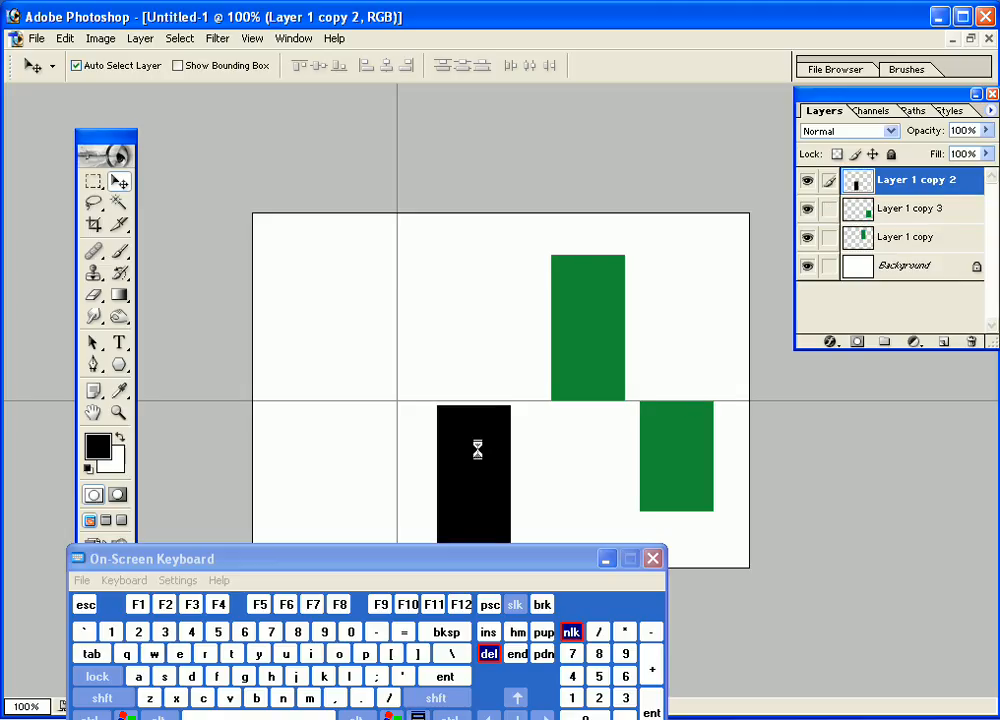
pyautogui.click(663, 455)
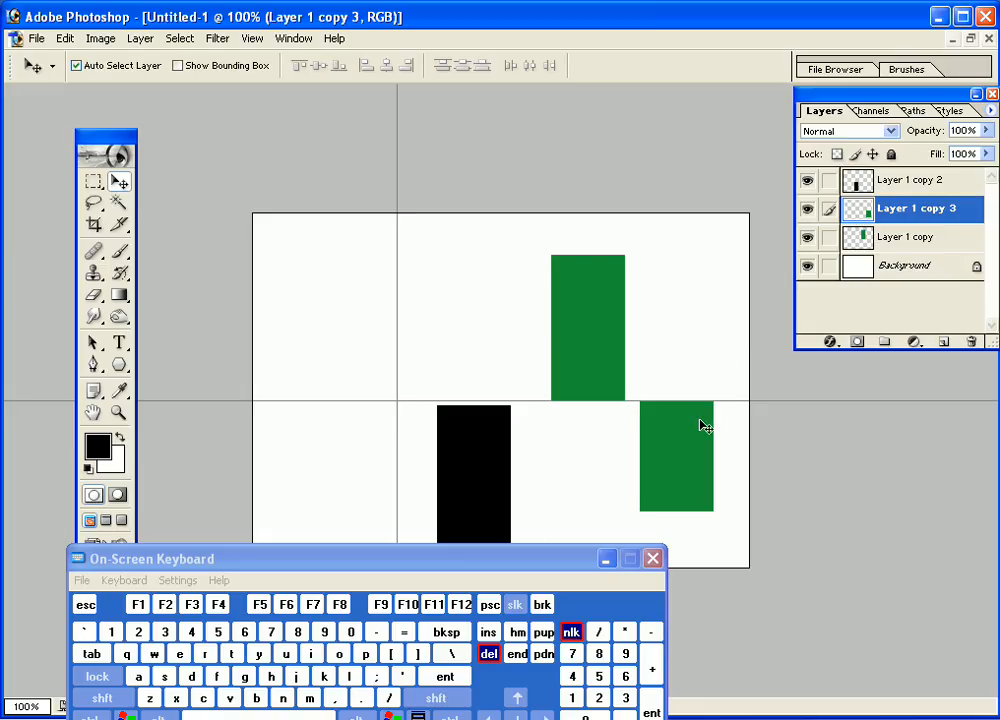
pyautogui.moveTo(495, 447); pyautogui.dragTo(496, 457)
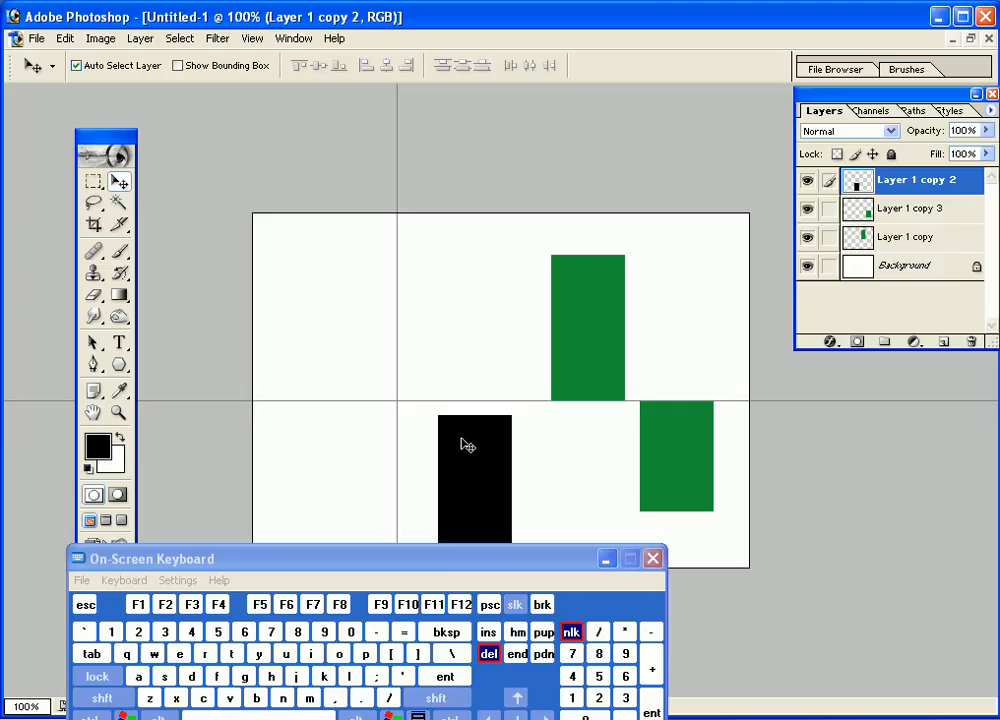
# Link the black rectangle's layer to the lower green rectangle's layer, align their top edges, and unlink them
pyautogui.click(678, 430)
pyautogui.click(484, 446)
pyautogui.click(669, 443)
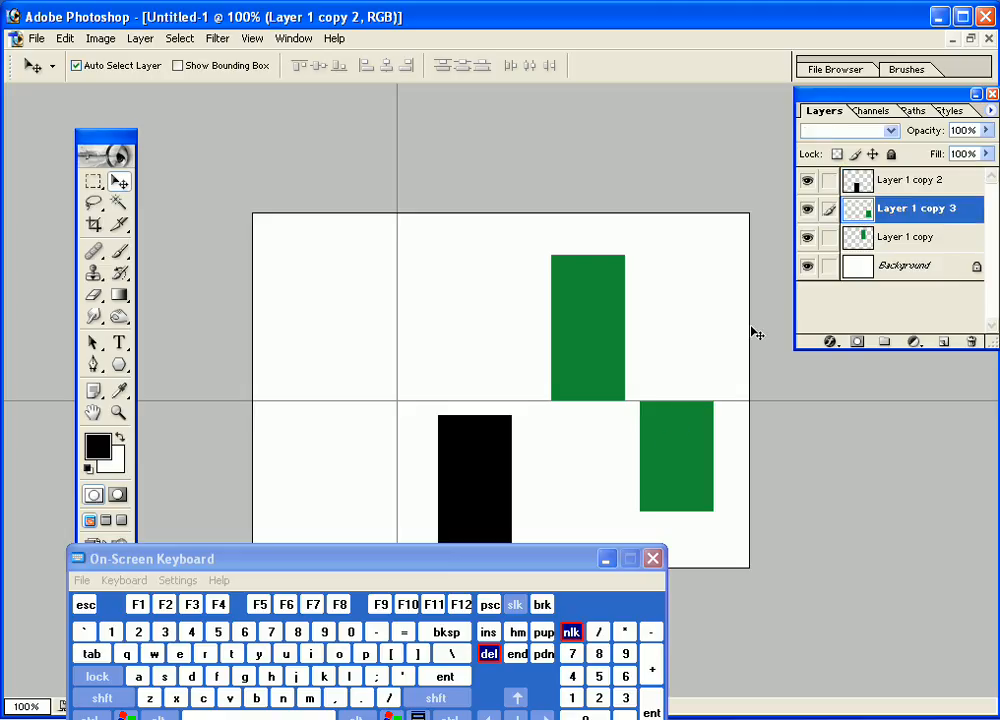
pyautogui.click(829, 181)
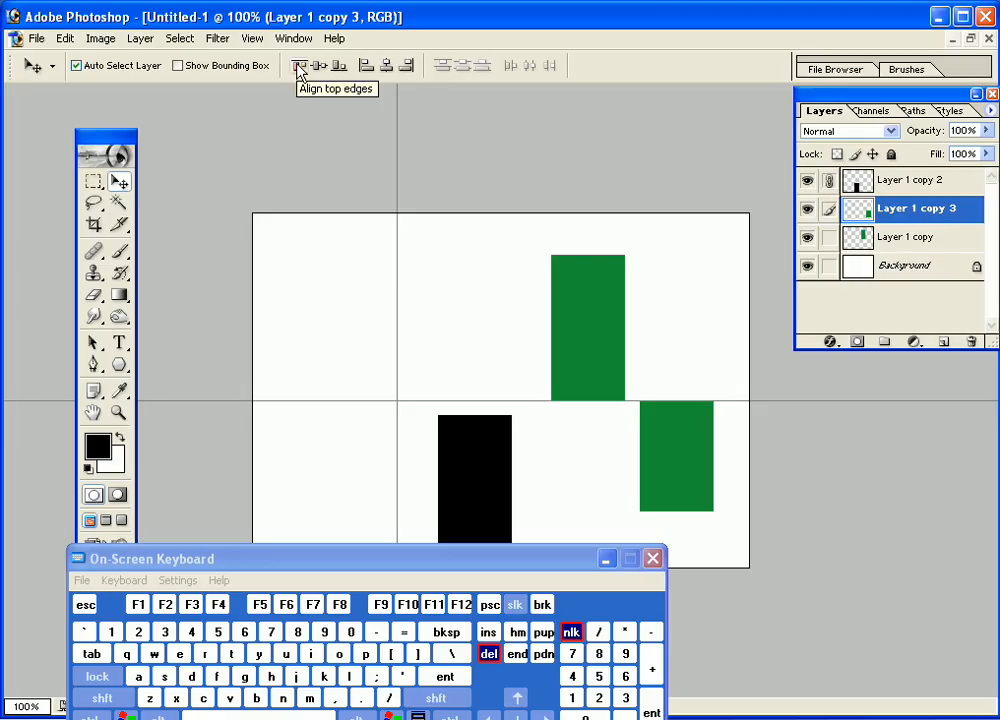
pyautogui.click(298, 66)
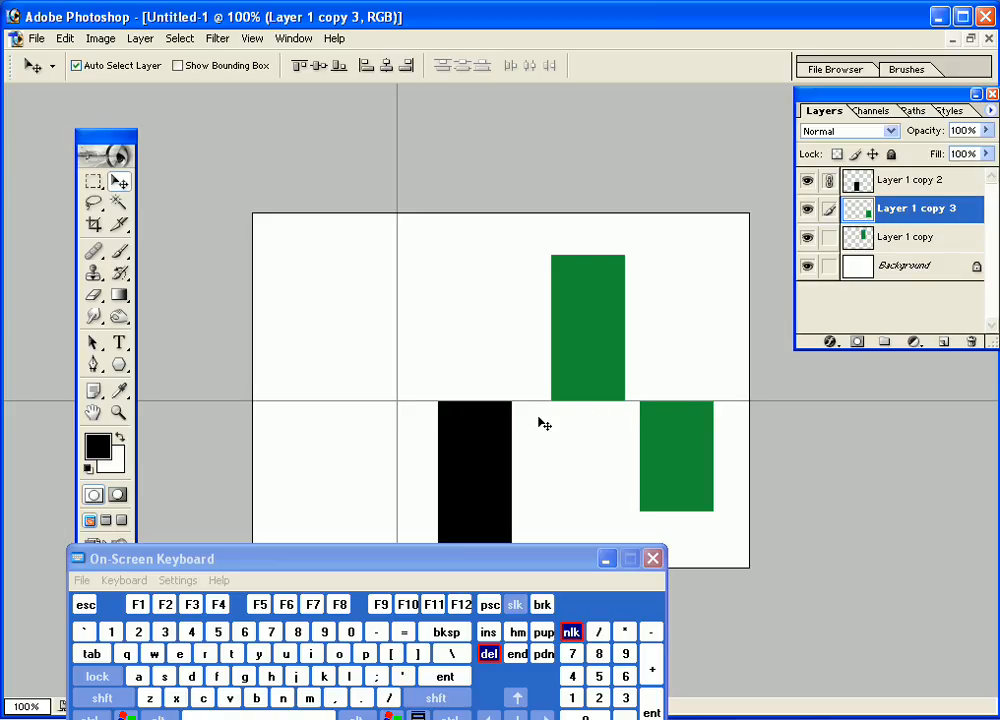
pyautogui.click(829, 180)
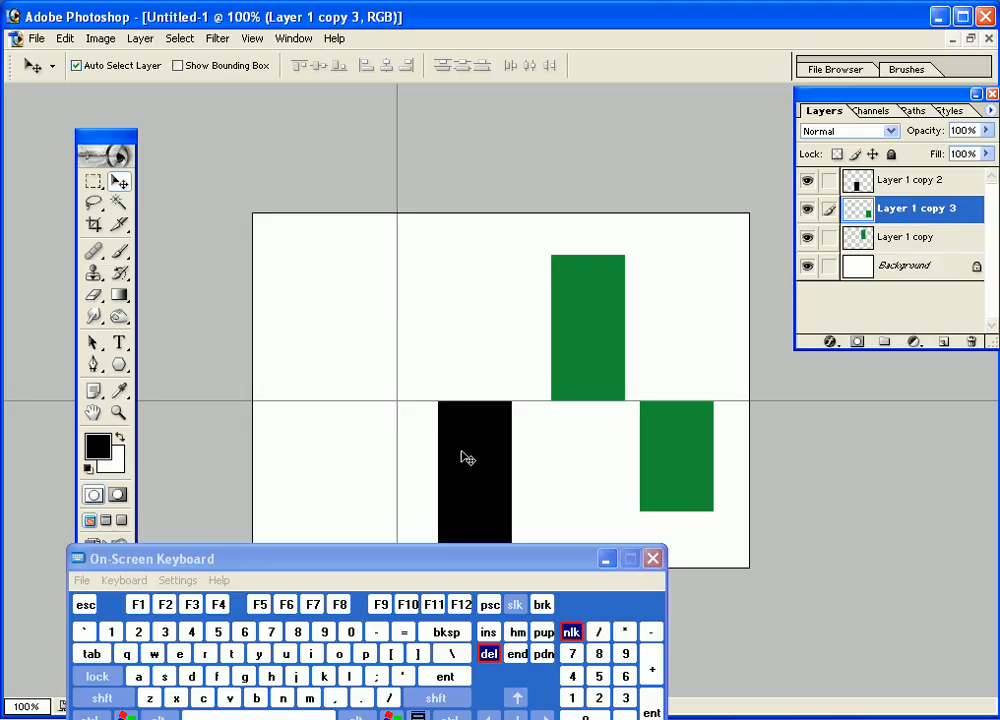